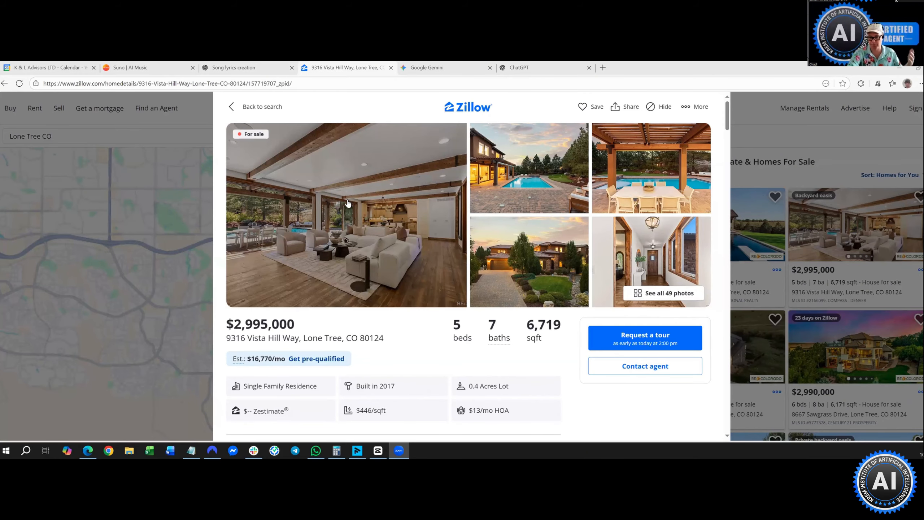
pyautogui.click(356, 225)
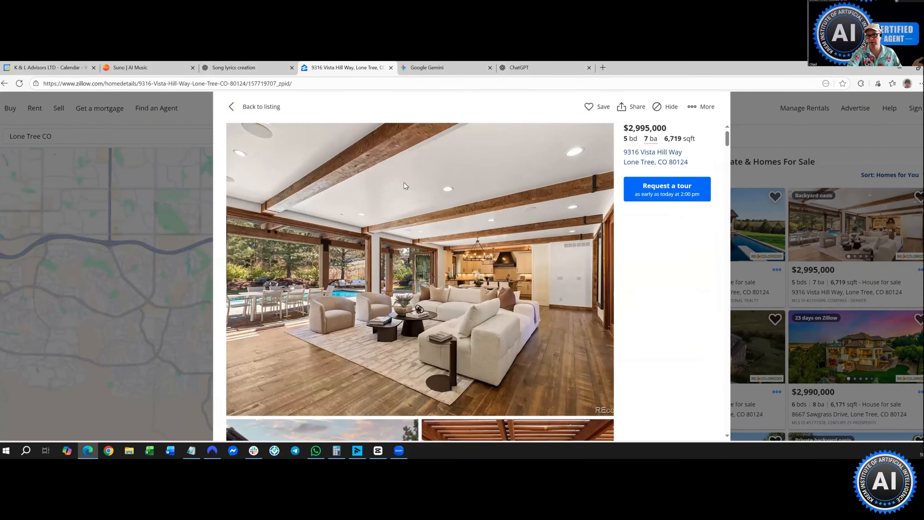
pyautogui.scroll(-4, 383, 247)
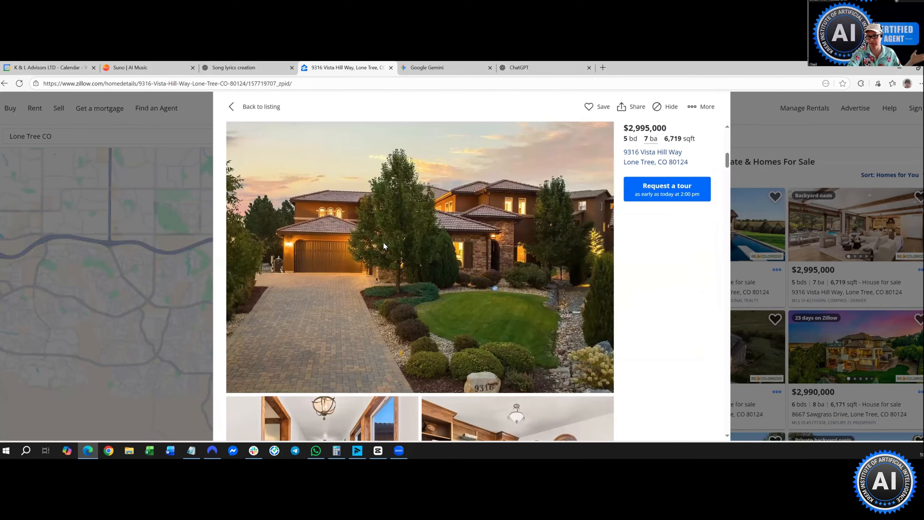
pyautogui.scroll(-3, 383, 241)
pyautogui.rightClick(358, 226)
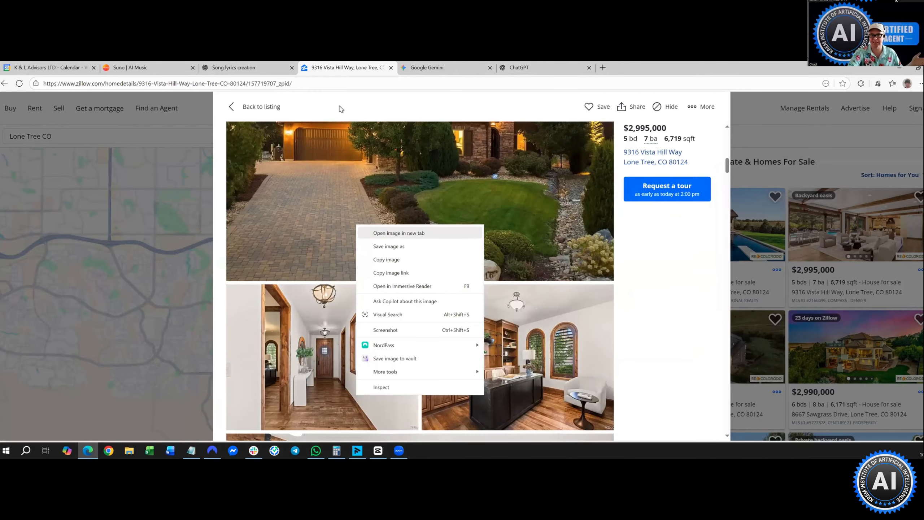
pyautogui.scroll(3, 347, 223)
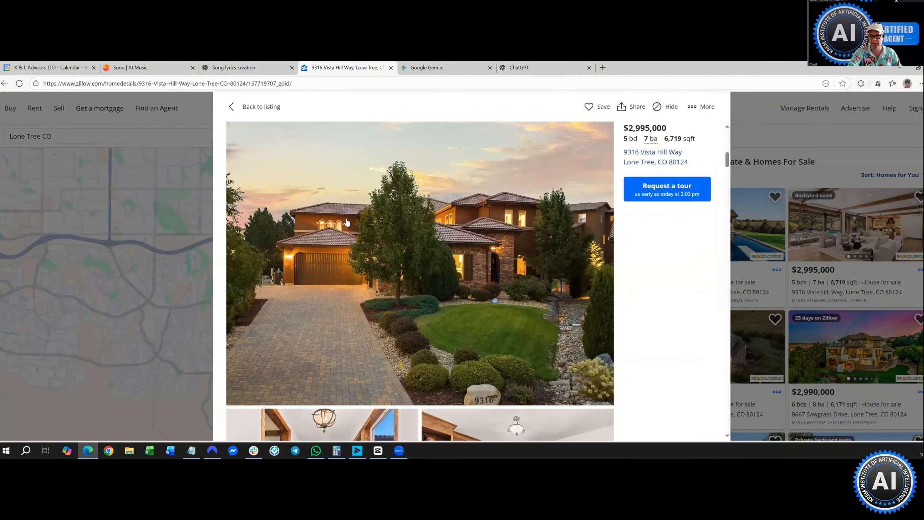
pyautogui.scroll(2, 349, 215)
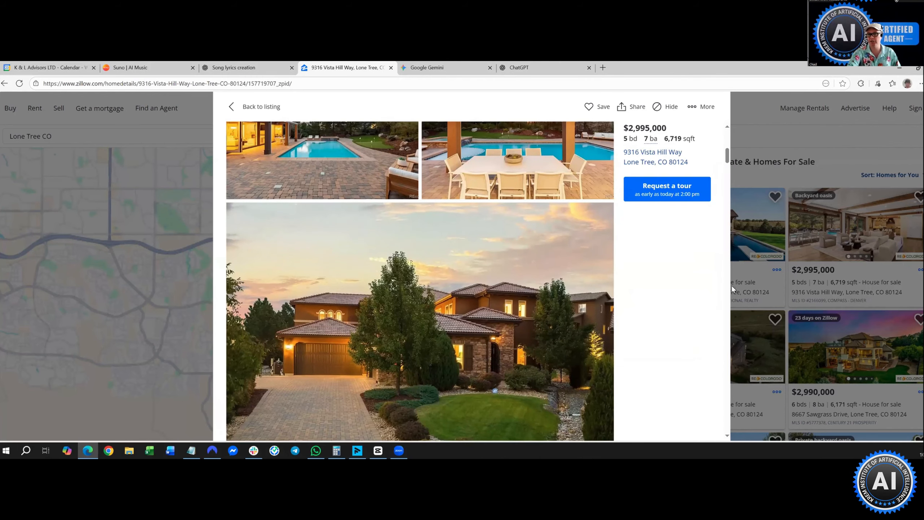
pyautogui.scroll(10, 424, 261)
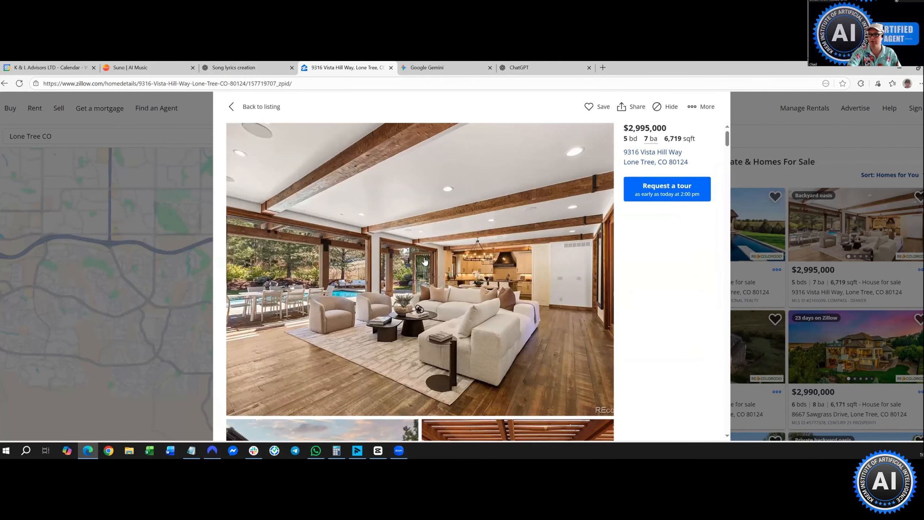
# - View the living-room photo full screen, then close it and keep browsing the gallery
pyautogui.click(424, 261)
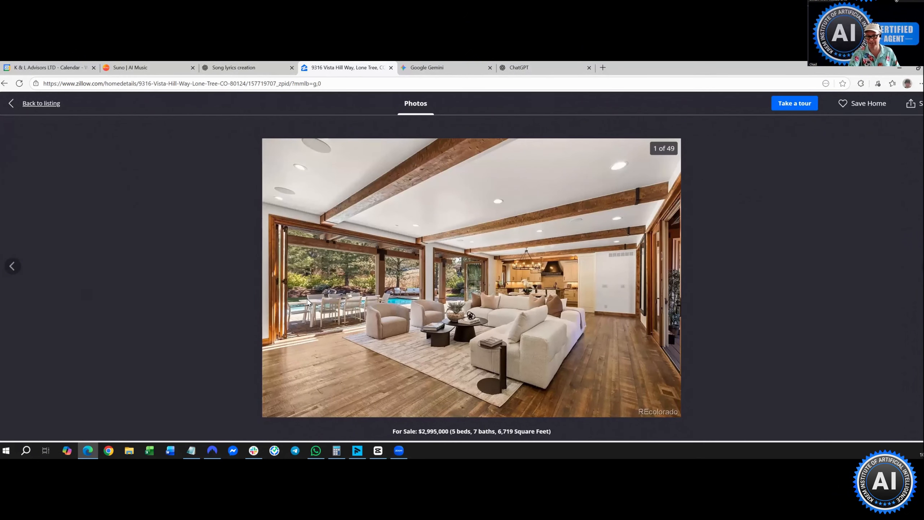
pyautogui.press('Escape')
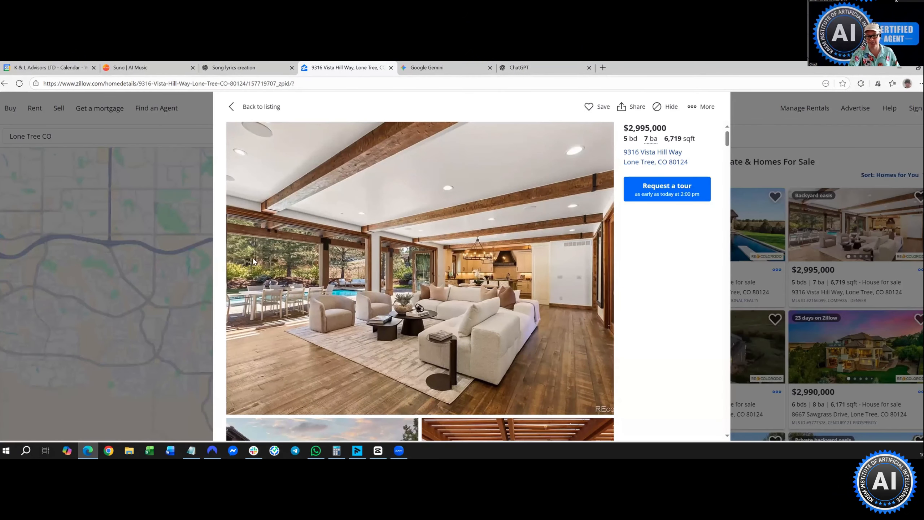
pyautogui.scroll(-5, 255, 284)
pyautogui.rightClick(308, 298)
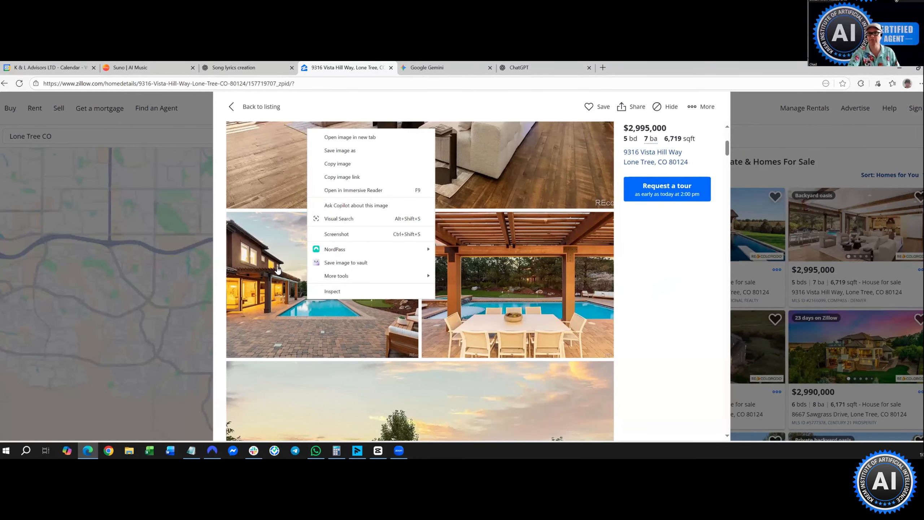
pyautogui.click(651, 315)
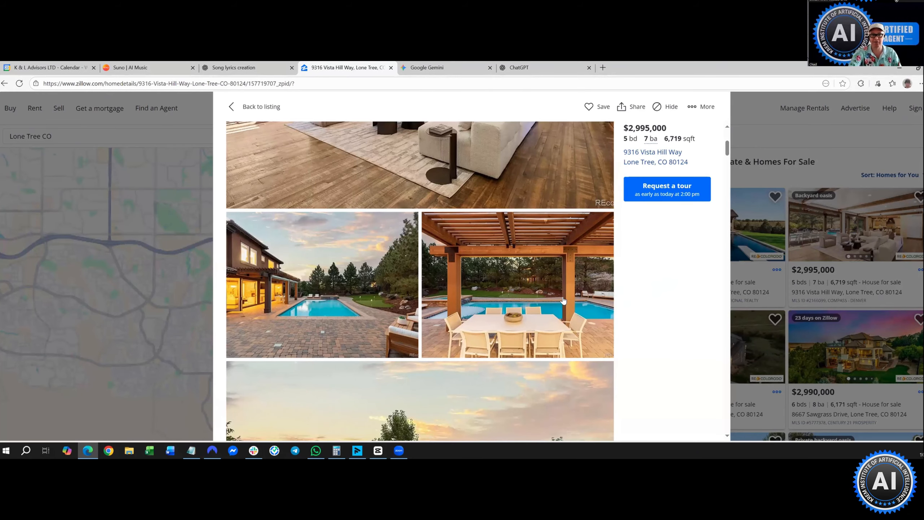
pyautogui.scroll(3, 573, 138)
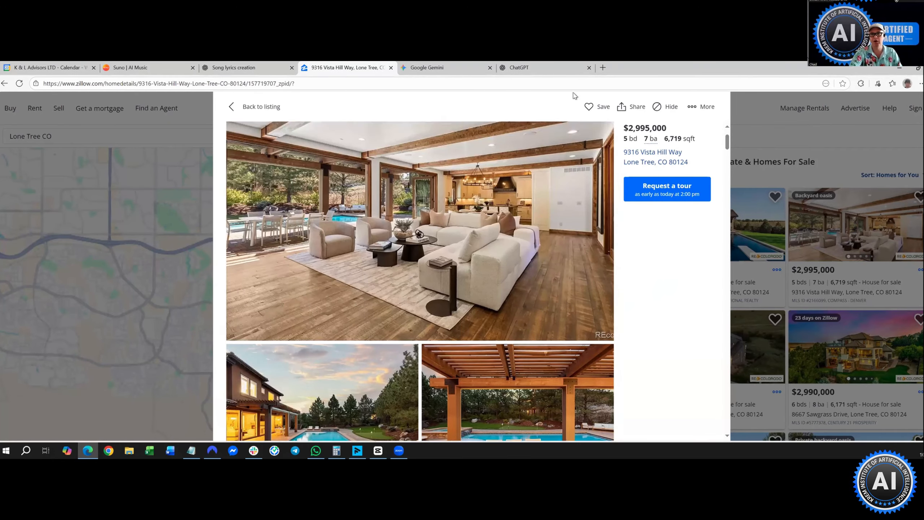
# - Open the shared HeyGen Script Layout template as 'Copy of HeyGen Script Layout' in the Canva editor
pyautogui.click(603, 68)
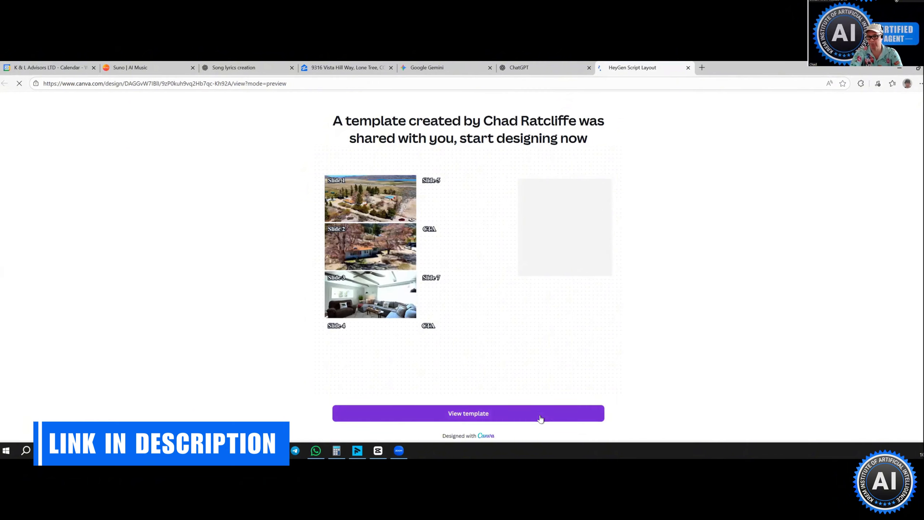
pyautogui.click(541, 418)
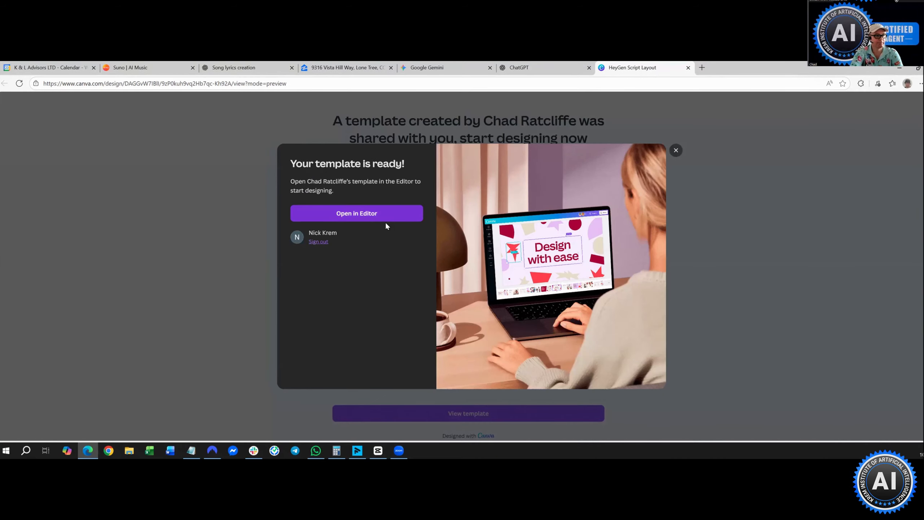
pyautogui.click(385, 221)
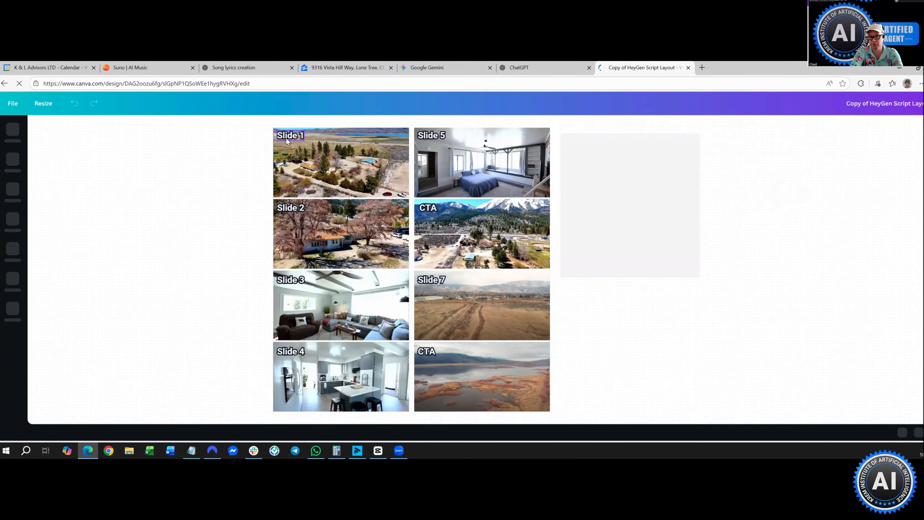
# - Change the CTA caption on the mountain photo to 'Slide 6'
pyautogui.click(286, 138)
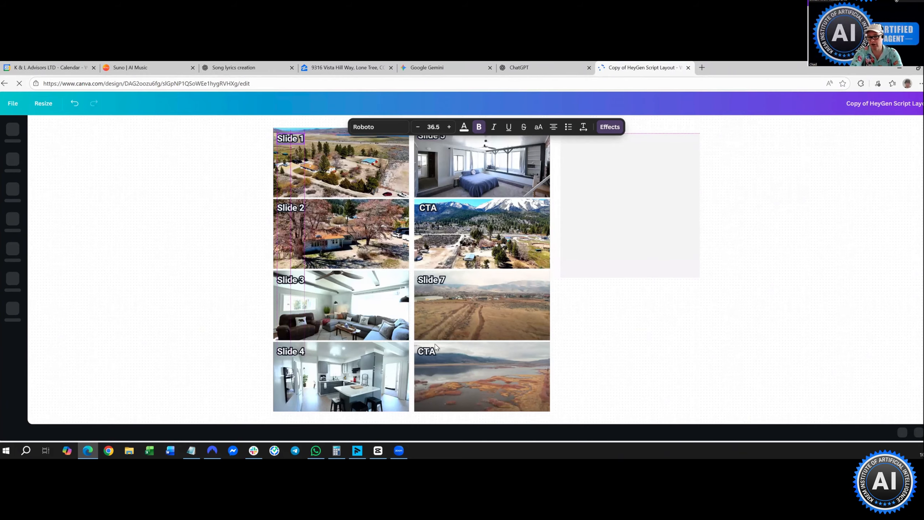
pyautogui.click(435, 208)
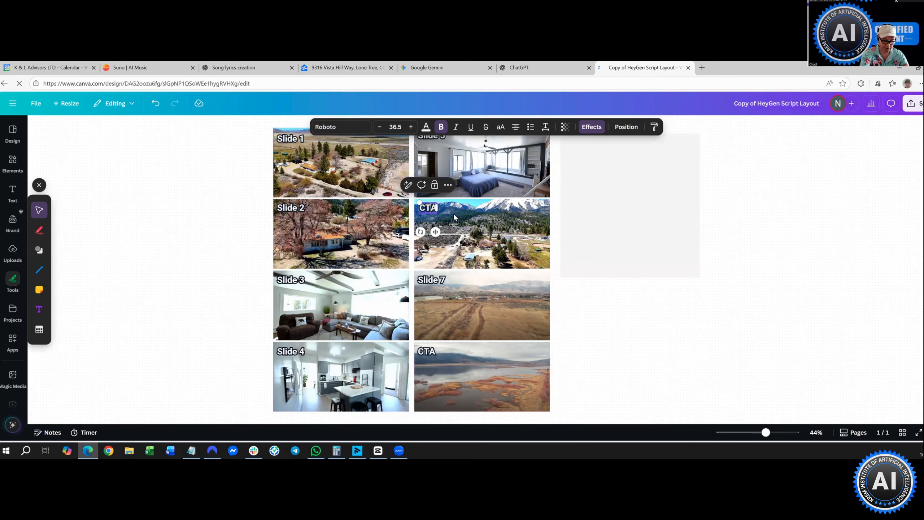
pyautogui.write('S')
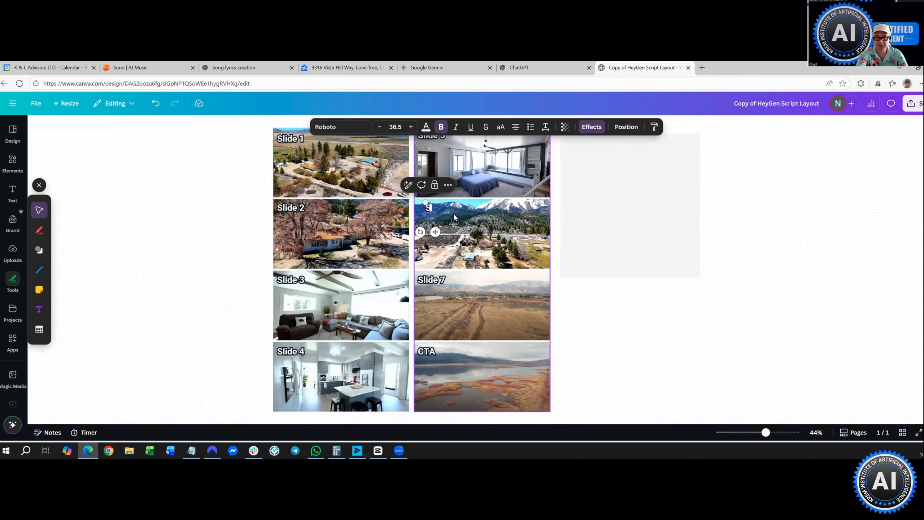
pyautogui.write('lide 6')
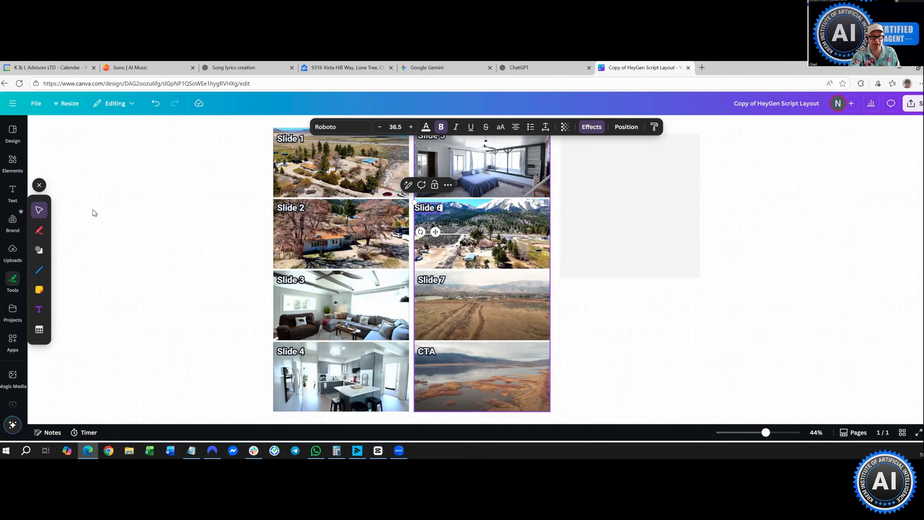
pyautogui.click(108, 188)
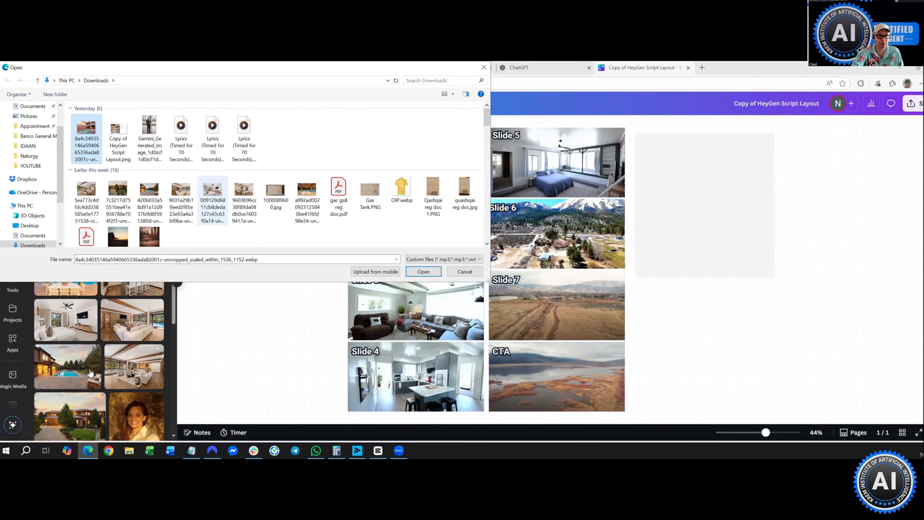
# - Cancel the file picker, drag an uploaded house photo onto a slide frame, then go to ChatGPT
pyautogui.press('Escape')
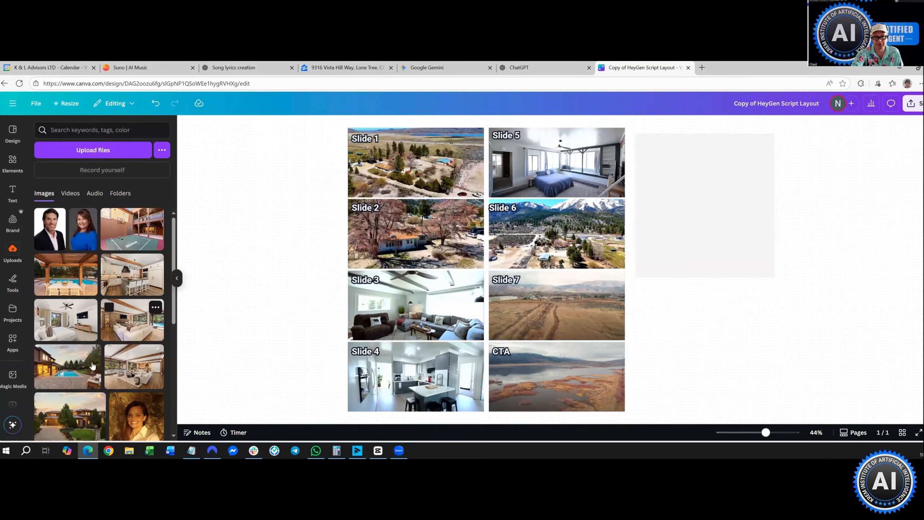
pyautogui.scroll(-2, 92, 365)
pyautogui.moveTo(92, 365); pyautogui.dragTo(414, 164)
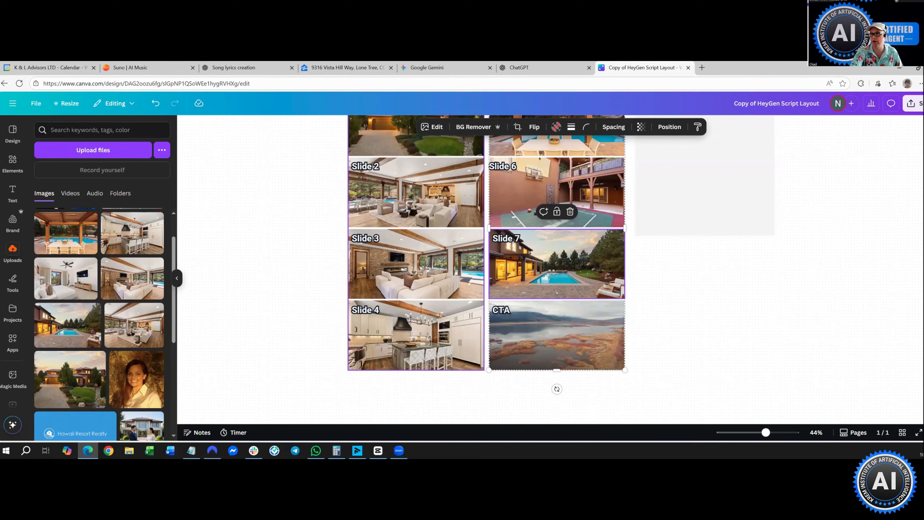
pyautogui.scroll(2, 200, 120)
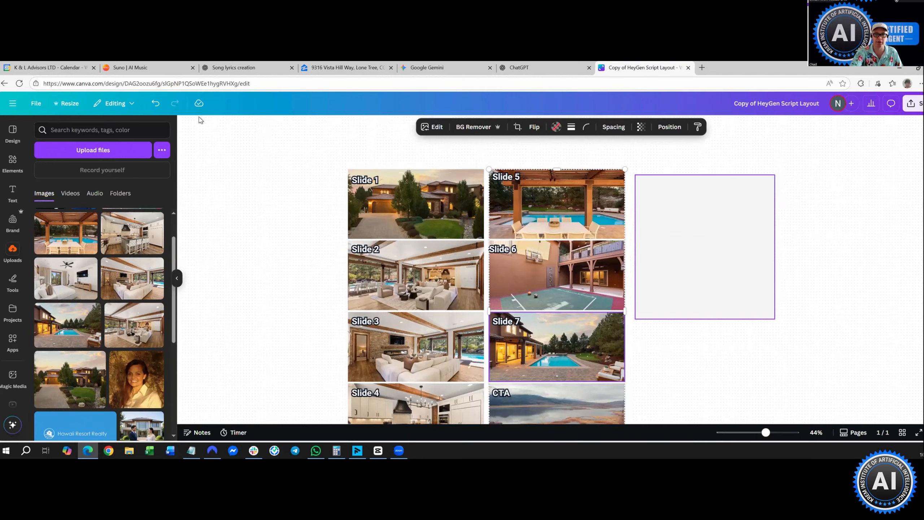
pyautogui.scroll(2, 200, 121)
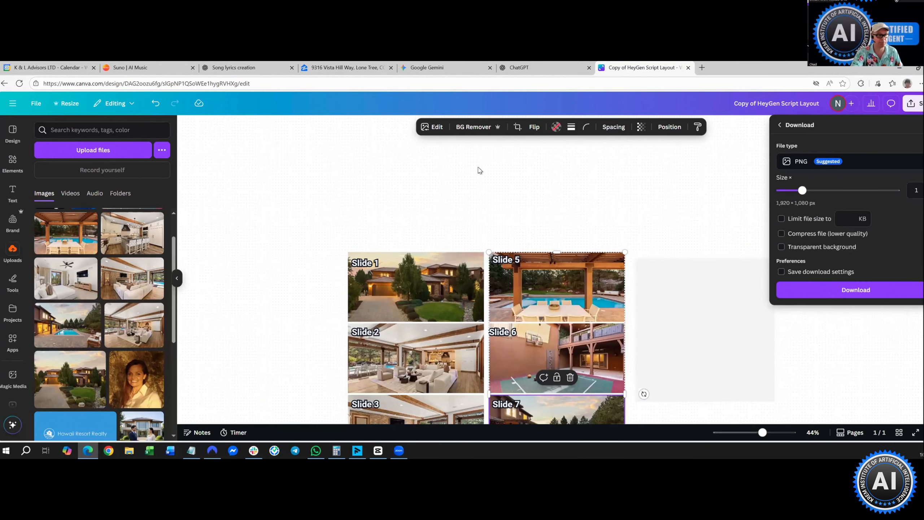
pyautogui.click(534, 67)
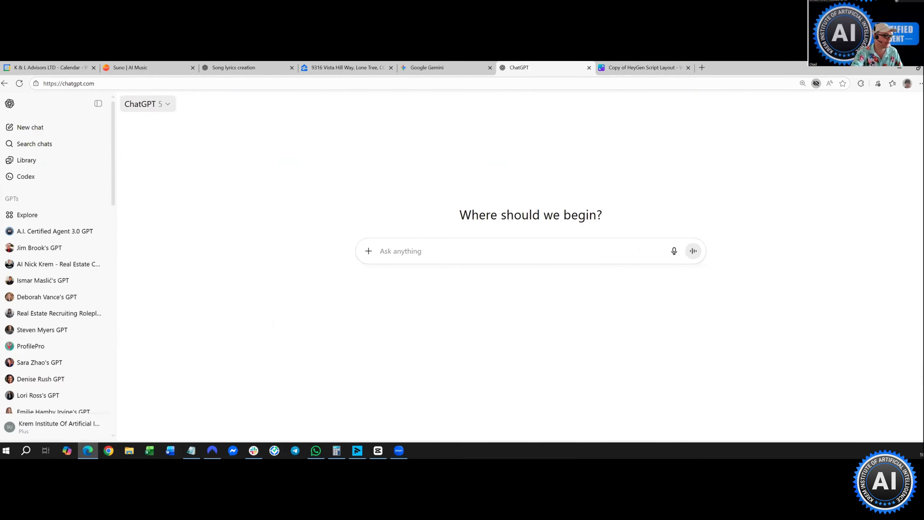
# - Replace the 1 minute 10 seconds Length value in the Notepad song prompt with 'approx. 2 mins'
pyautogui.hotkey('alt', 'Tab')
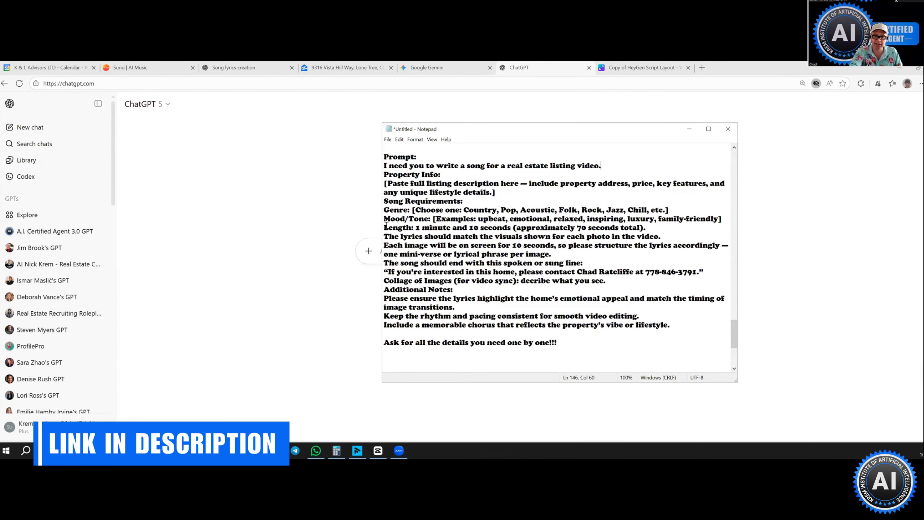
pyautogui.moveTo(384, 227); pyautogui.dragTo(649, 228)
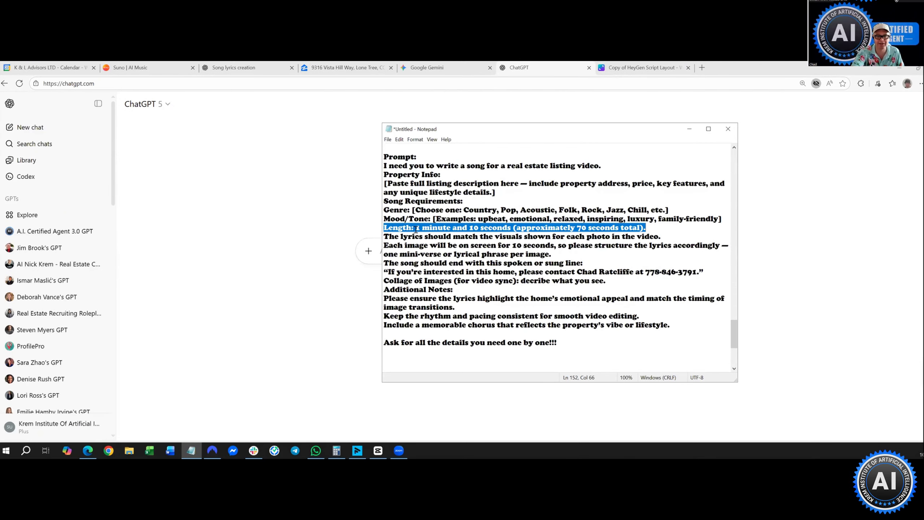
pyautogui.click(416, 228)
pyautogui.moveTo(419, 229); pyautogui.dragTo(511, 229)
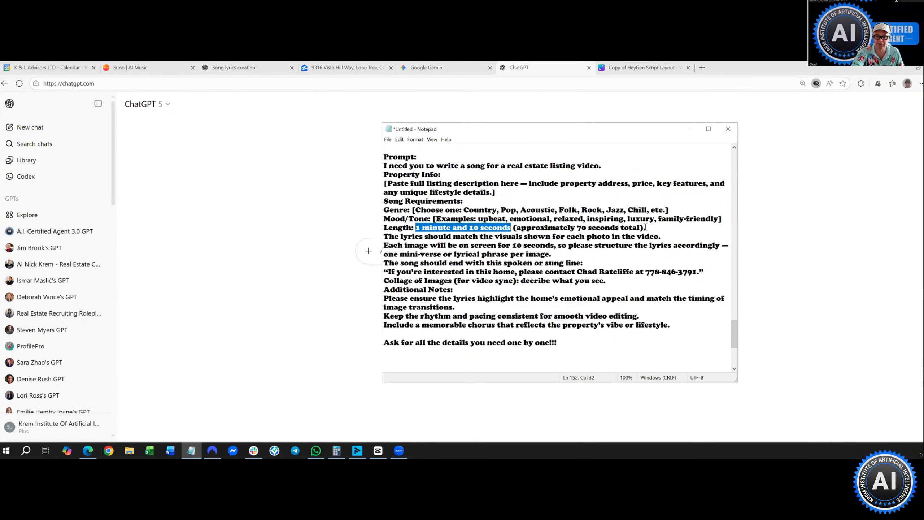
pyautogui.moveTo(645, 228)
pyautogui.mouseDown()
pyautogui.moveTo(643, 235)
pyautogui.moveTo(639, 221)
pyautogui.mouseUp()
pyautogui.press('Delete')
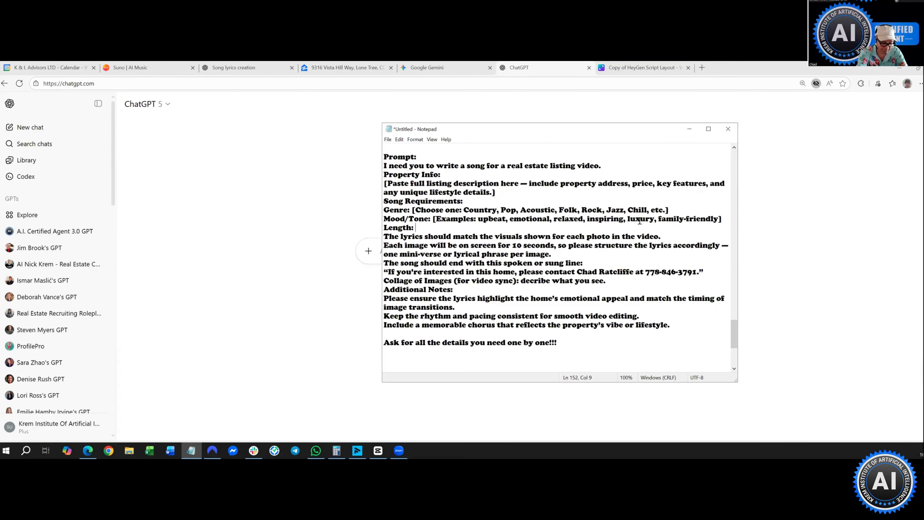
pyautogui.write('appr')
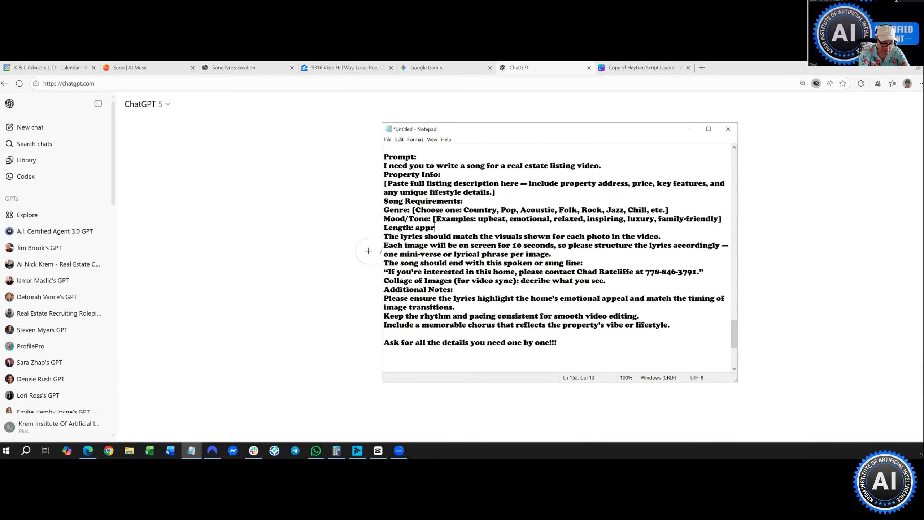
pyautogui.write('ox. 2 mins')
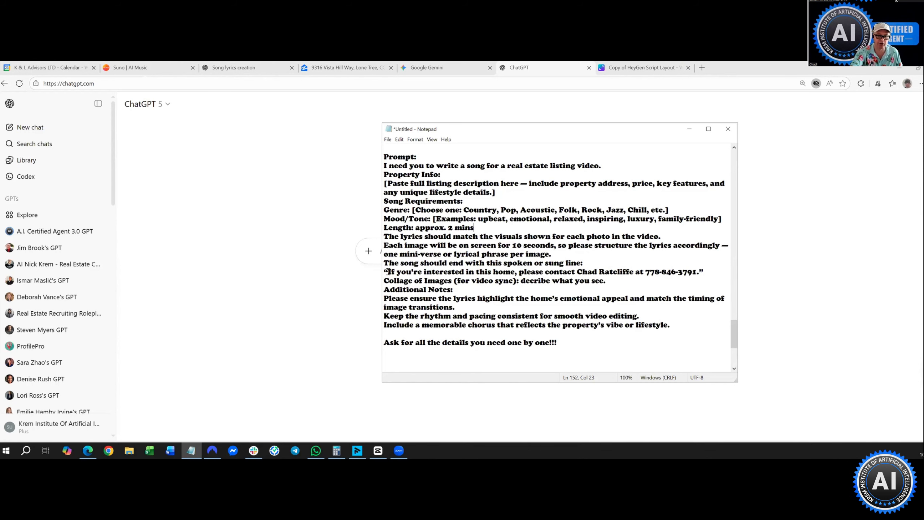
# - Select the whole Notepad song prompt, from 'I need you to write a song' to the end, for copying
pyautogui.moveTo(388, 271); pyautogui.dragTo(699, 271)
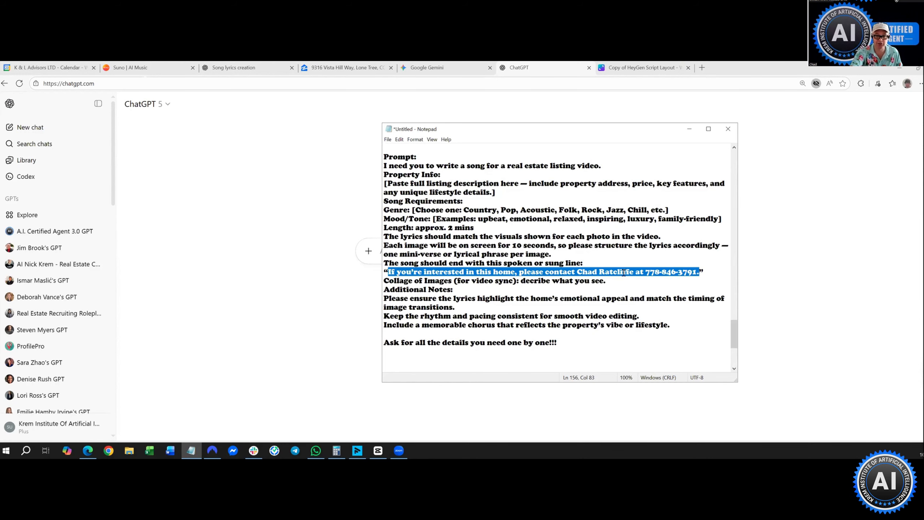
pyautogui.moveTo(578, 272); pyautogui.dragTo(700, 276)
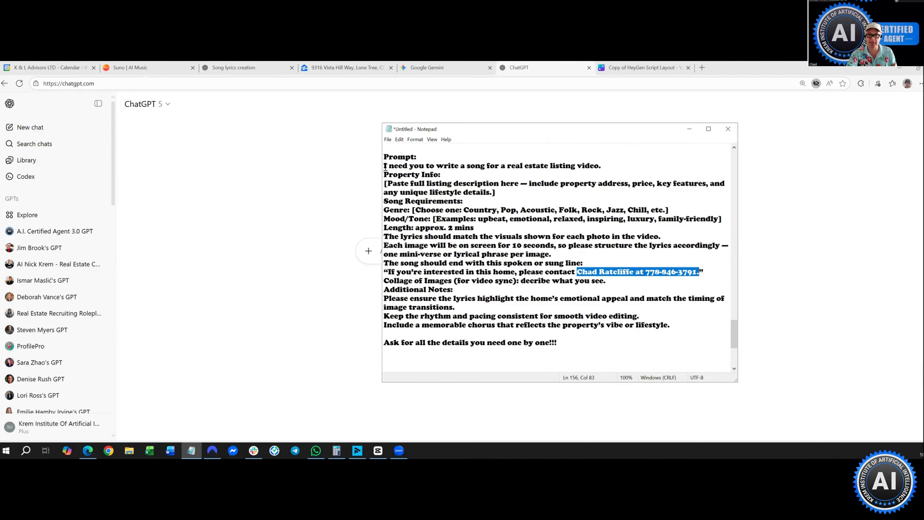
pyautogui.moveTo(384, 166); pyautogui.dragTo(455, 307)
pyautogui.hotkey('ctrl', 'shift', 'End')
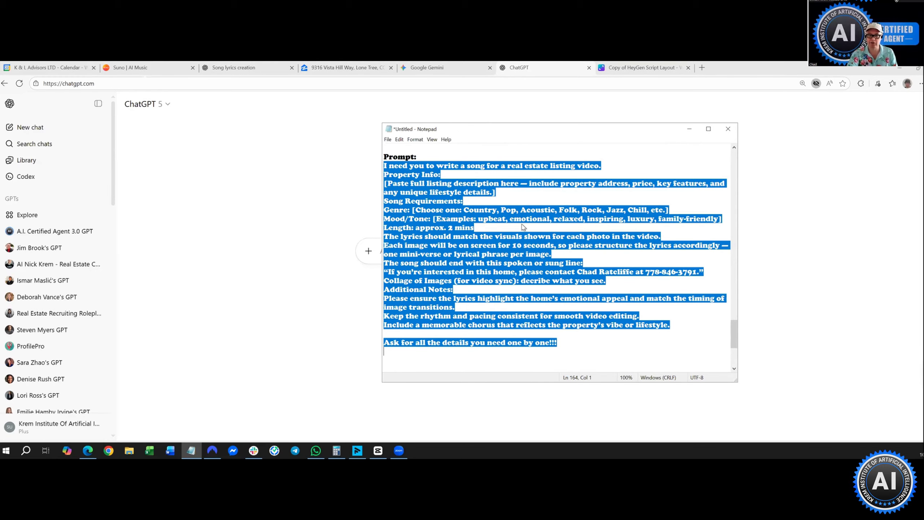
pyautogui.rightClick(527, 225)
# - Copy the song prompt into ChatGPT's message box and send it, then return to the Zillow listing
pyautogui.click(545, 247)
pyautogui.click(689, 129)
pyautogui.rightClick(474, 252)
pyautogui.click(522, 318)
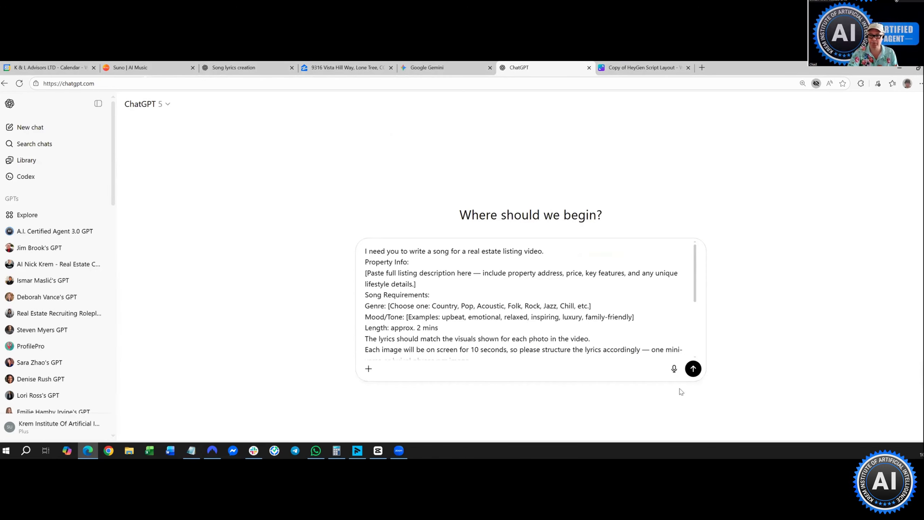
pyautogui.click(693, 368)
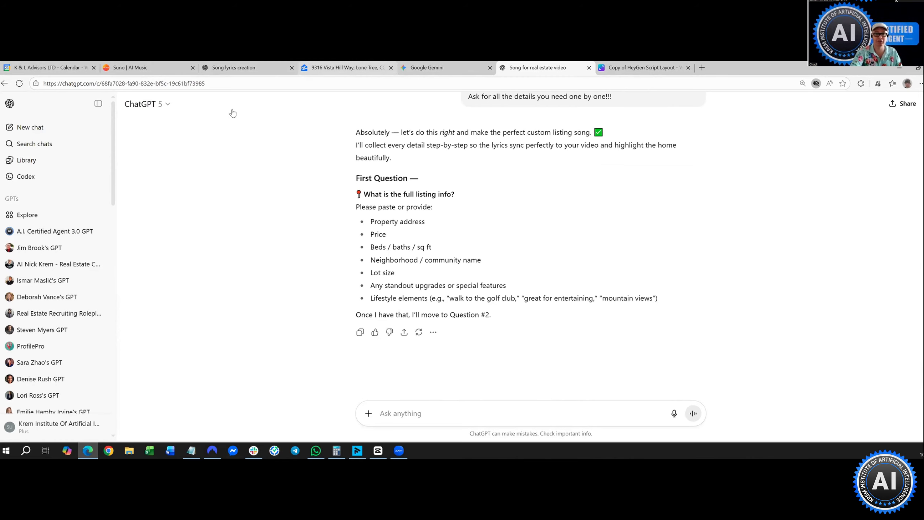
pyautogui.click(345, 68)
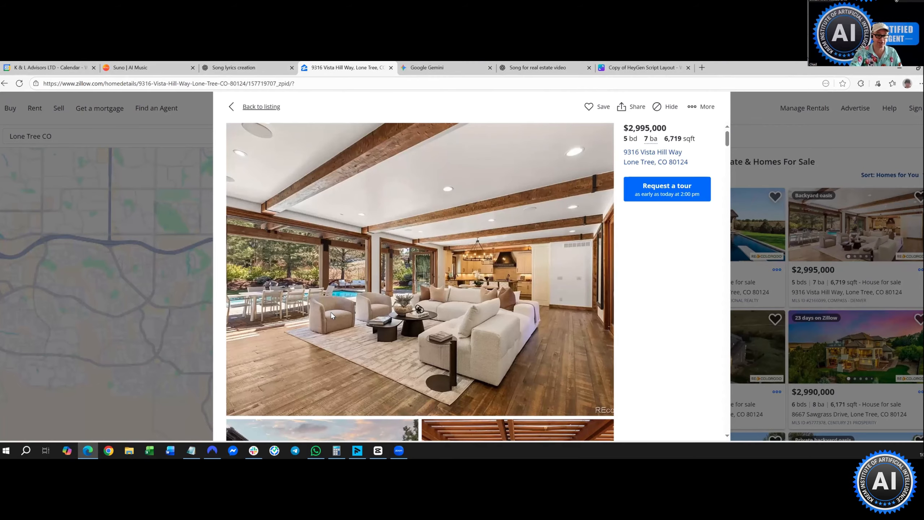
# - Close the photo viewer and copy the Zillow listing's web address
pyautogui.press('Escape')
pyautogui.scroll(-10, 154, 96)
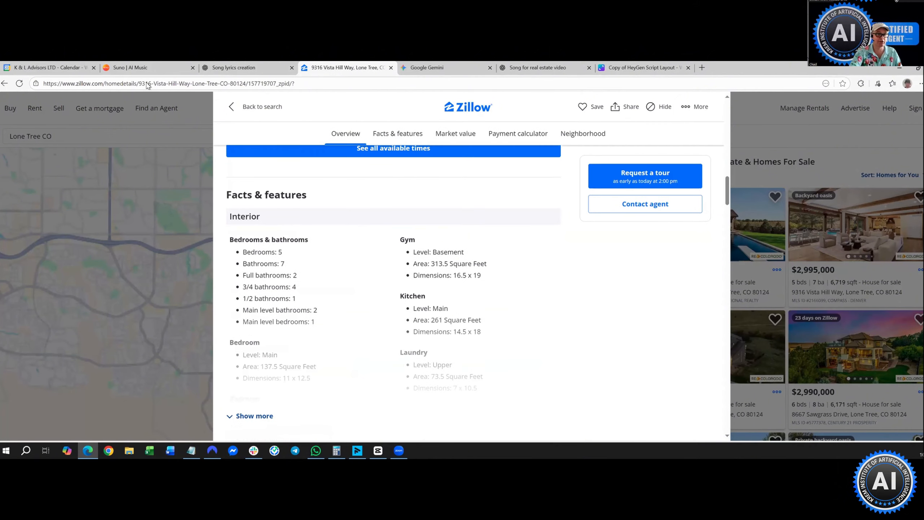
pyautogui.scroll(8, 188, 169)
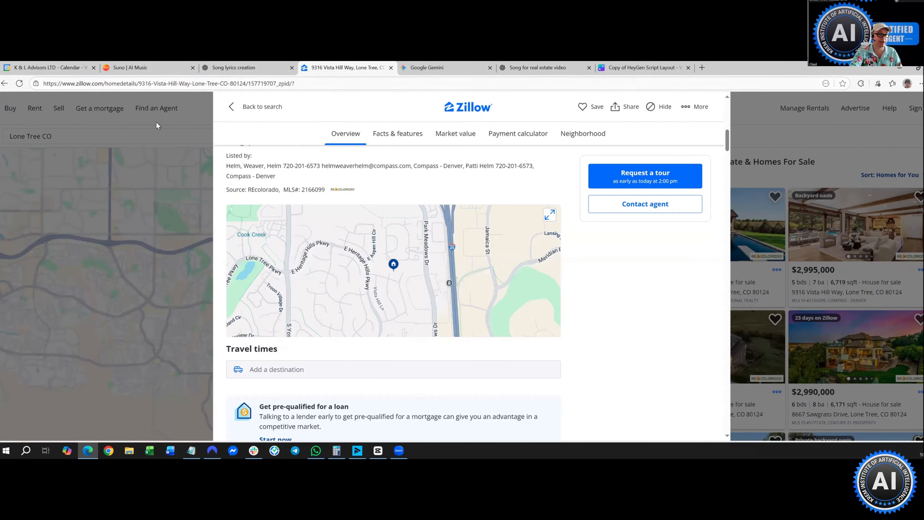
pyautogui.click(156, 83)
pyautogui.rightClick(156, 84)
pyautogui.click(173, 163)
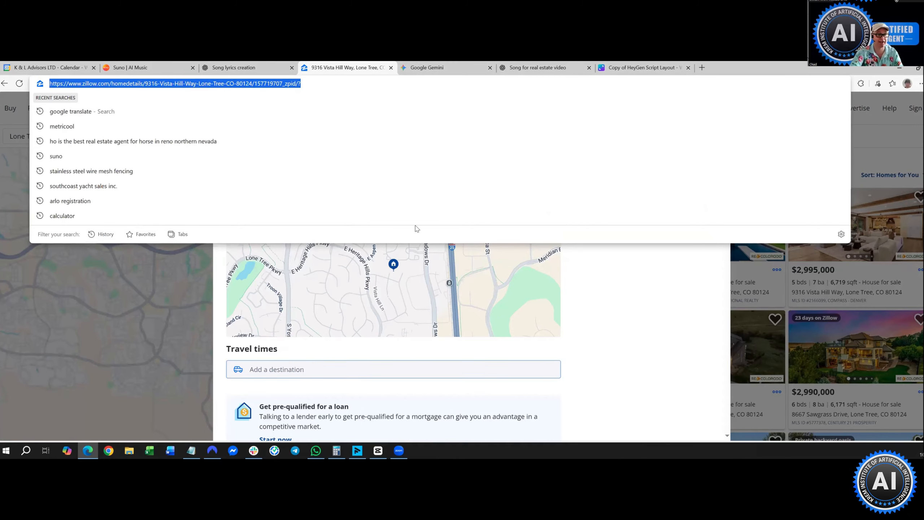
# - Paste the Zillow listing link into ChatGPT and send it
pyautogui.click(523, 70)
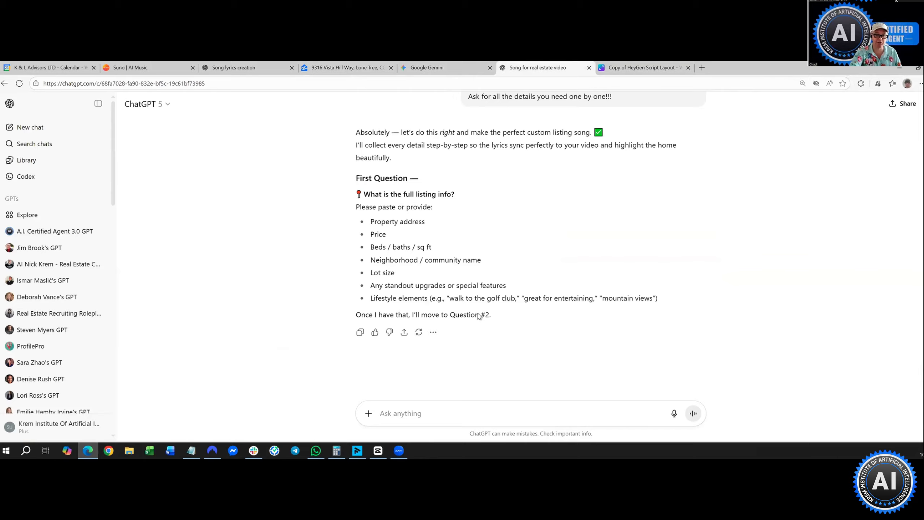
pyautogui.rightClick(426, 414)
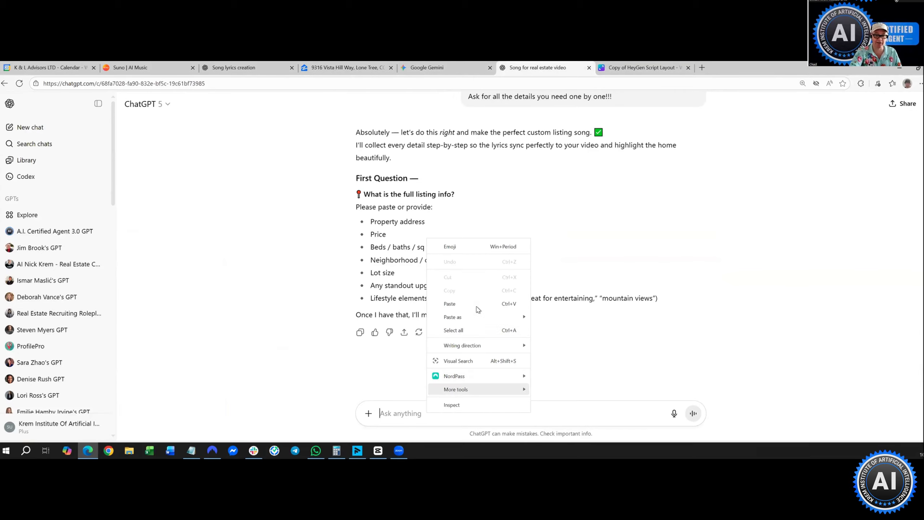
pyautogui.click(473, 317)
pyautogui.click(693, 415)
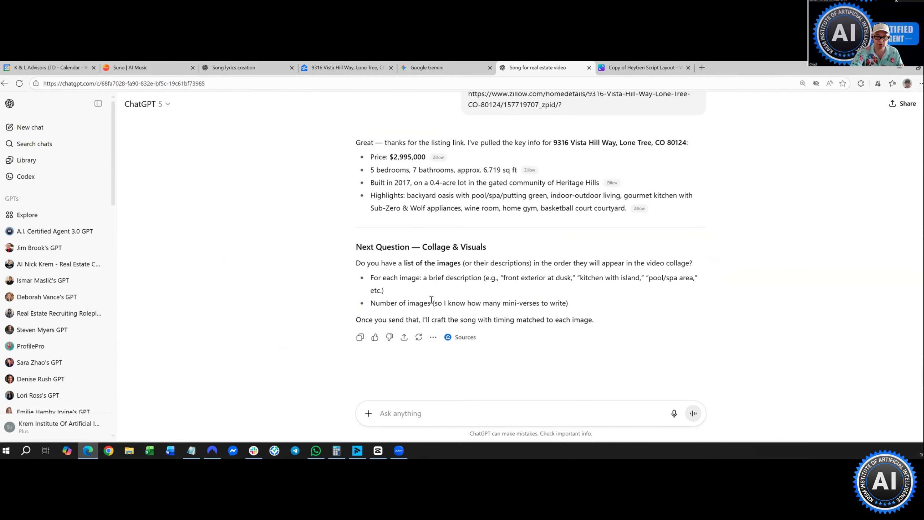
# - Attach the 'Copy of HeyGen Script Layout.png' collage image to a new ChatGPT message
pyautogui.click(368, 413)
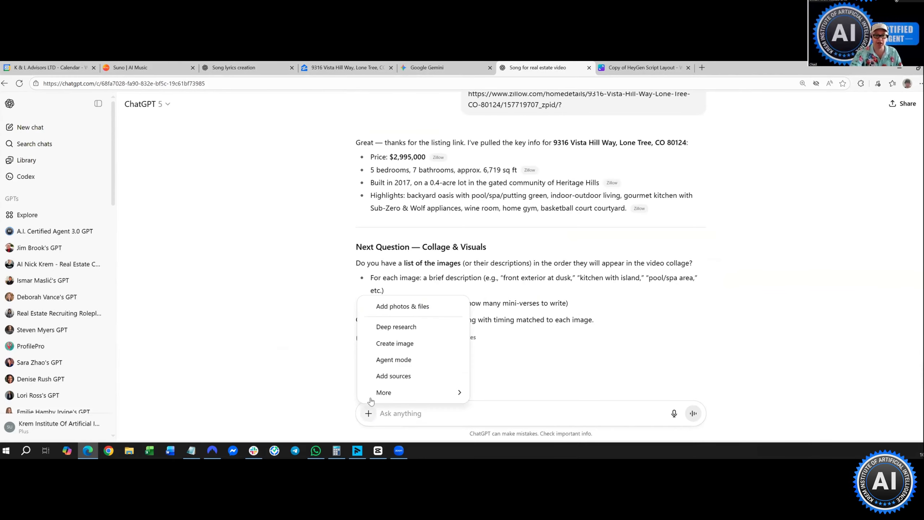
pyautogui.click(383, 308)
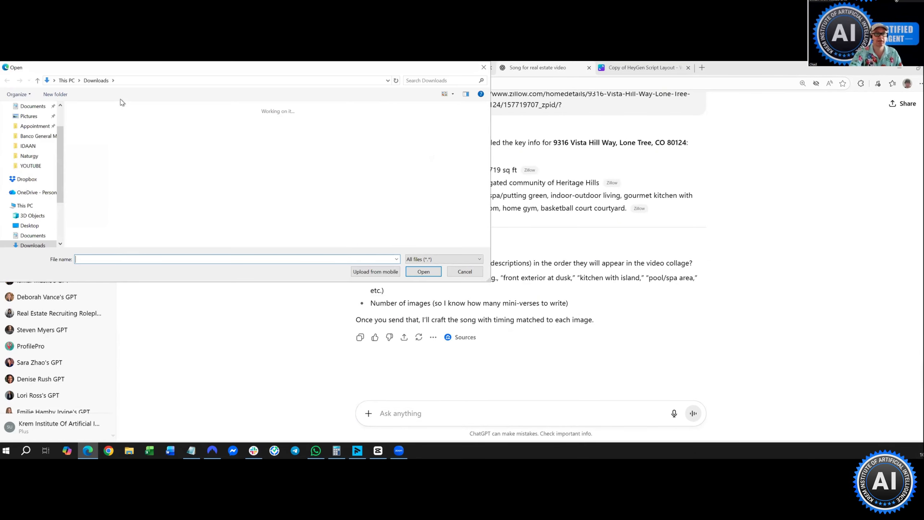
pyautogui.click(373, 182)
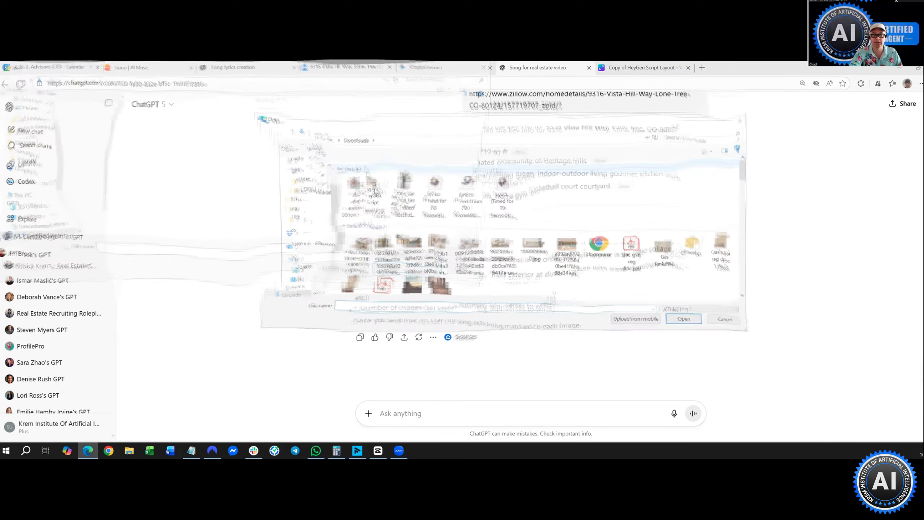
pyautogui.click(678, 321)
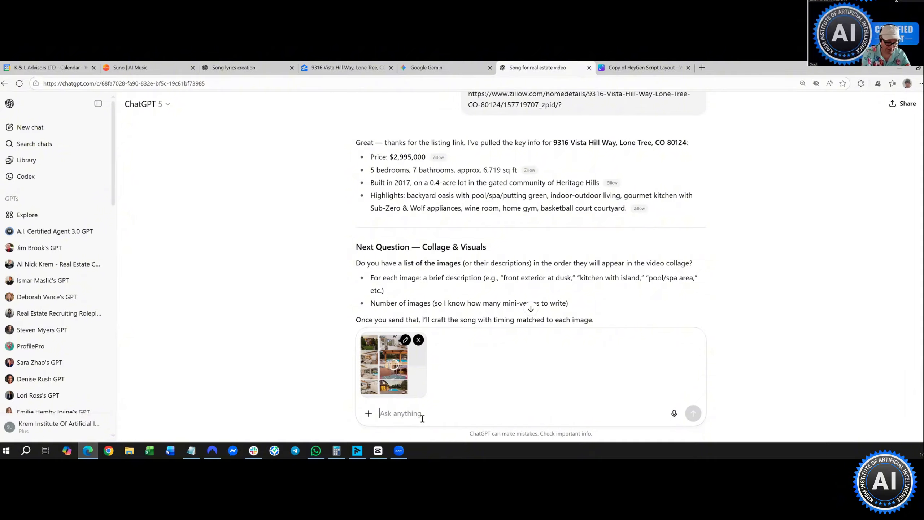
# - Send the collage with the note 'images are all numbered'
pyautogui.write('ima')
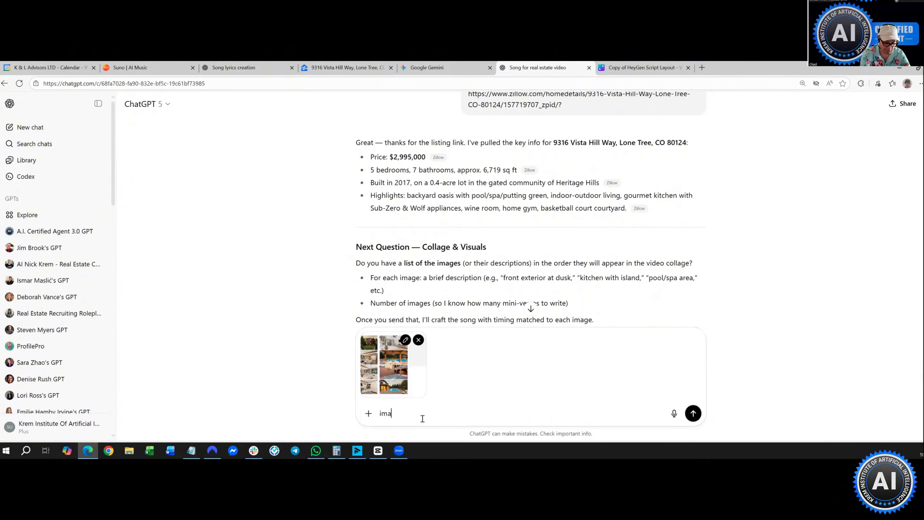
pyautogui.write('ges are')
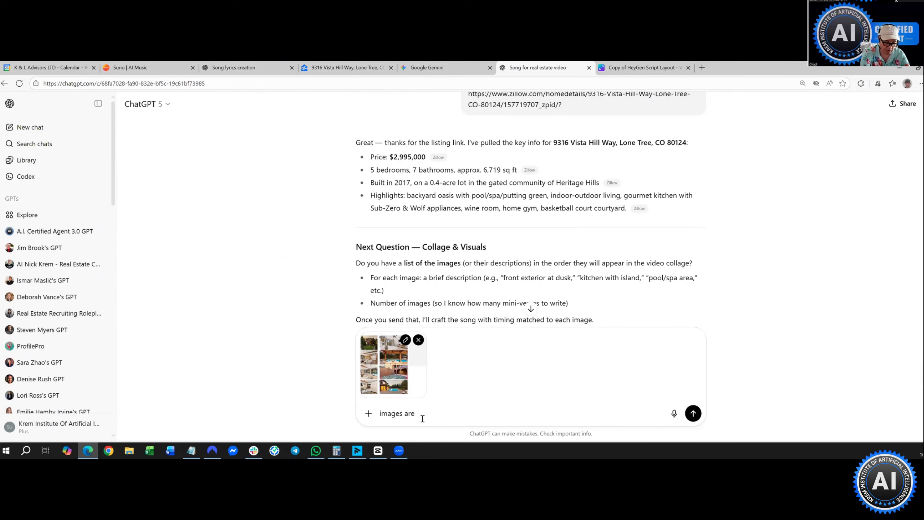
pyautogui.write(' all num')
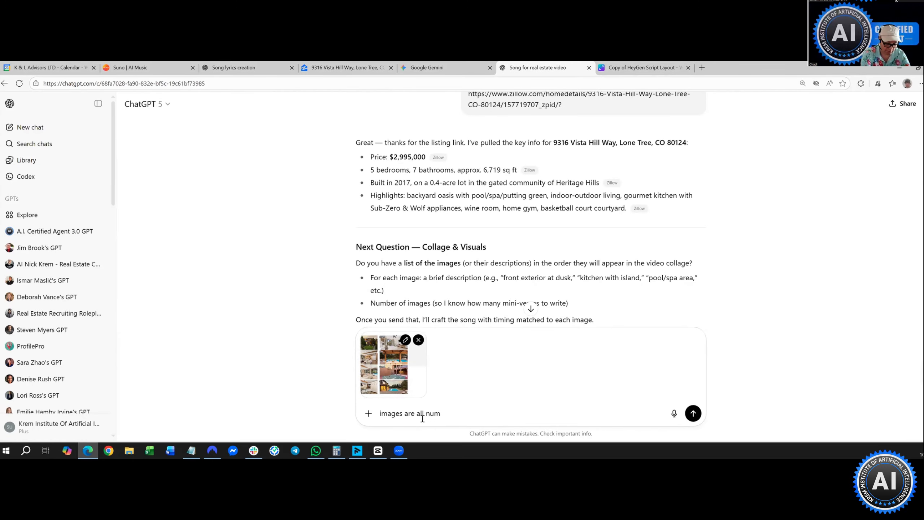
pyautogui.write('bered on the col')
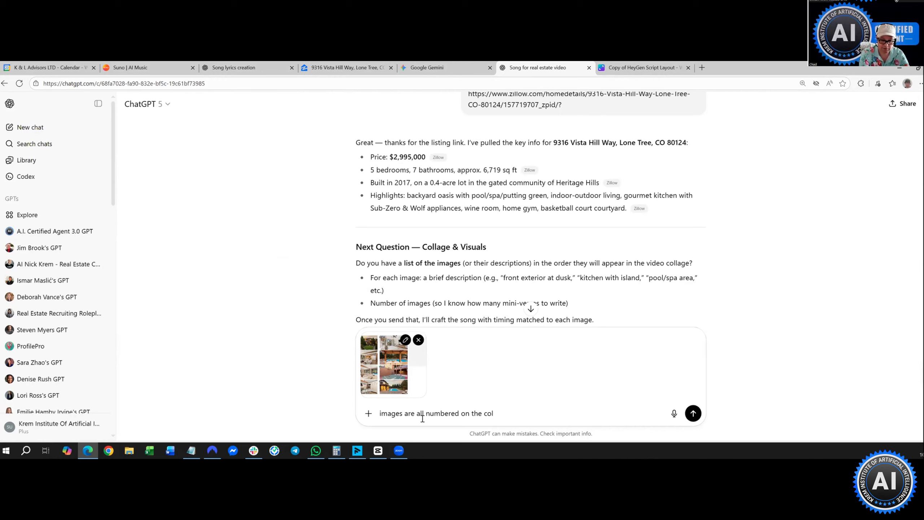
pyautogui.press('BackSpace')
pyautogui.press('BackSpace')
pyautogui.press('BackSpace')
pyautogui.press('BackSpace')
pyautogui.press('BackSpace')
pyautogui.press('BackSpace')
pyautogui.press('BackSpace')
pyautogui.press('BackSpace')
pyautogui.press('BackSpace')
pyautogui.press('BackSpace')
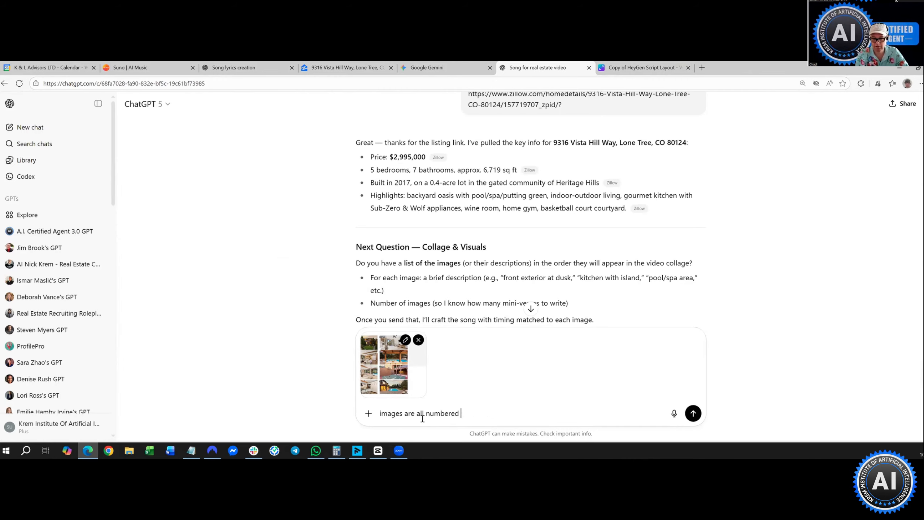
pyautogui.press('Return')
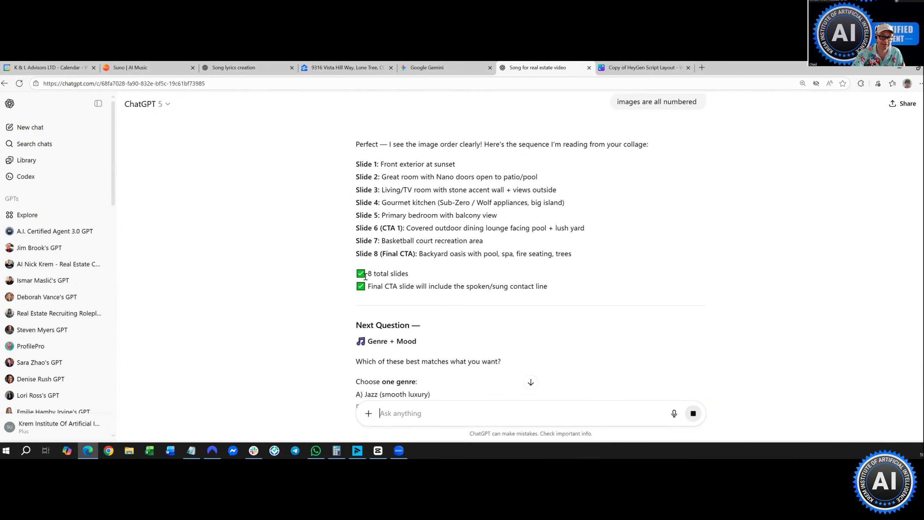
# - Copy the genre 'Jazz (smooth luxury)' from the reply into the message box
pyautogui.scroll(-1, 410, 274)
pyautogui.scroll(-1, 418, 269)
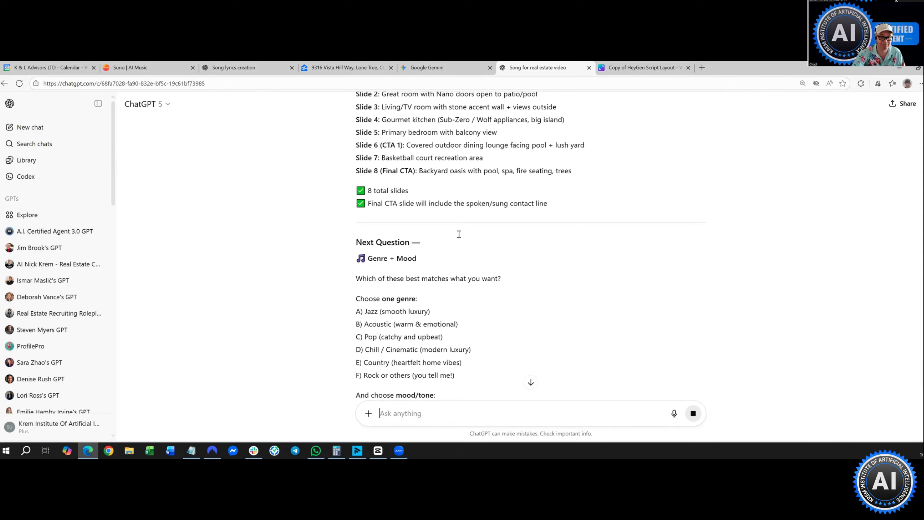
pyautogui.scroll(-1, 400, 204)
pyautogui.scroll(-3, 361, 188)
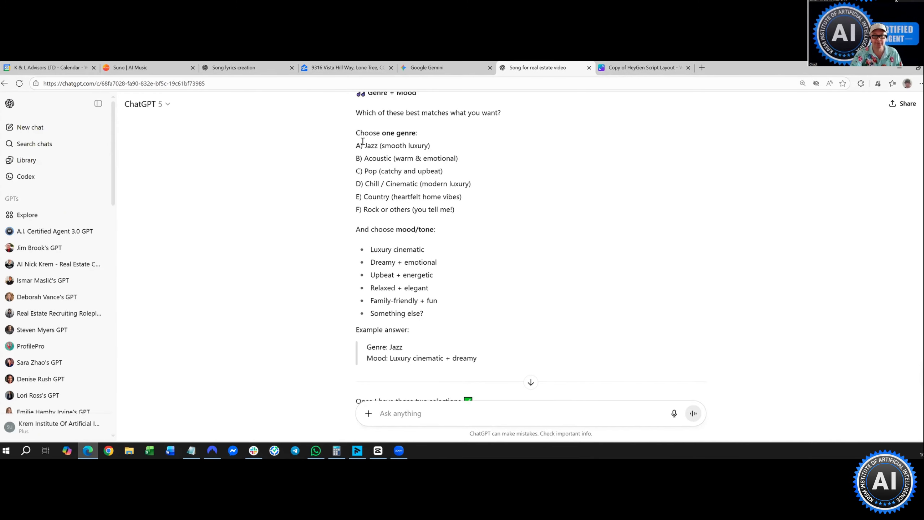
pyautogui.moveTo(363, 145); pyautogui.dragTo(429, 146)
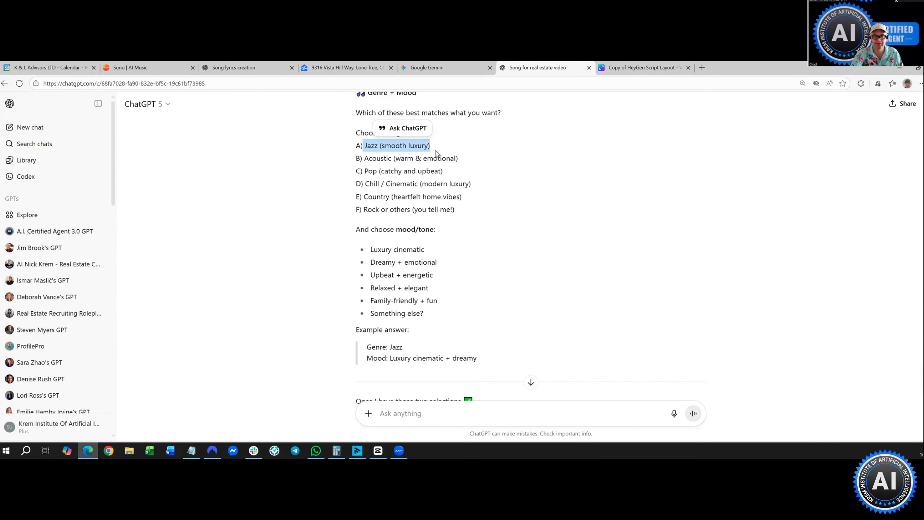
pyautogui.rightClick(423, 145)
pyautogui.click(441, 157)
pyautogui.rightClick(387, 405)
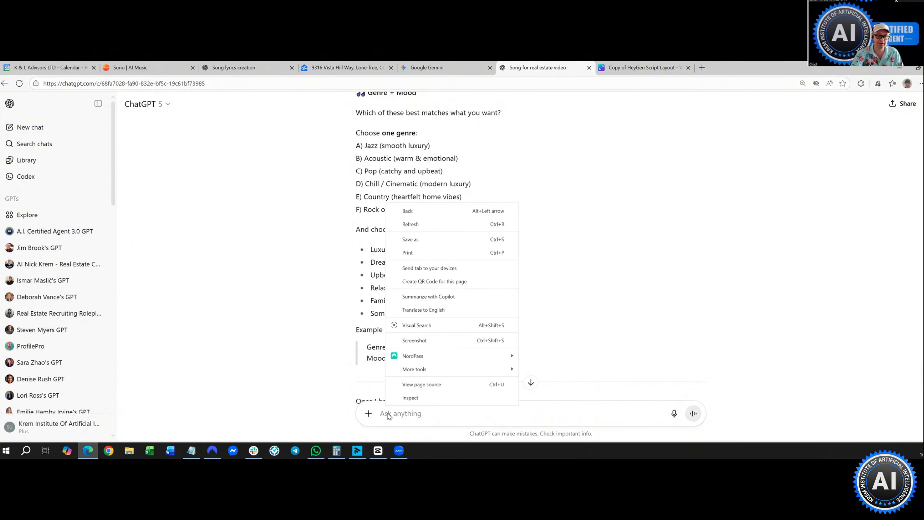
pyautogui.rightClick(388, 417)
pyautogui.hotkey('ctrl', 'v')
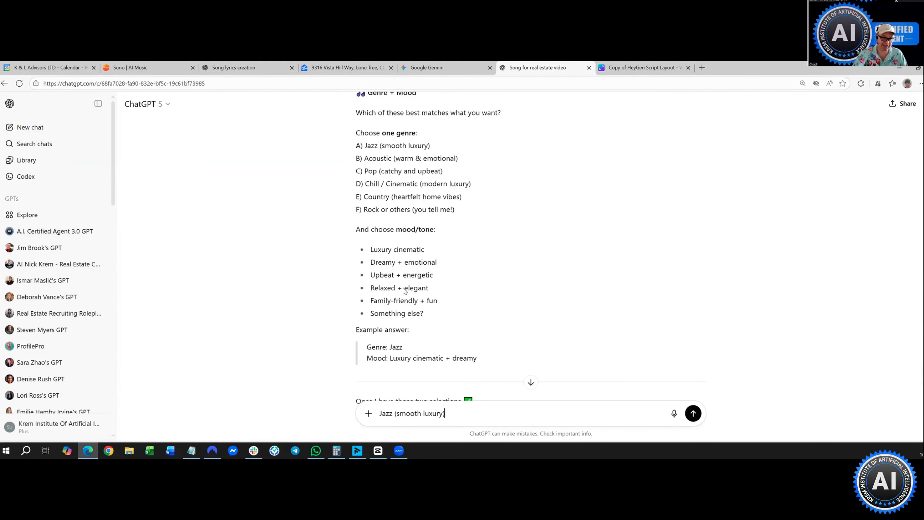
# - Append '&' and the mood 'Luxury cinematic' after the genre in the message box
pyautogui.moveTo(371, 249); pyautogui.dragTo(430, 258)
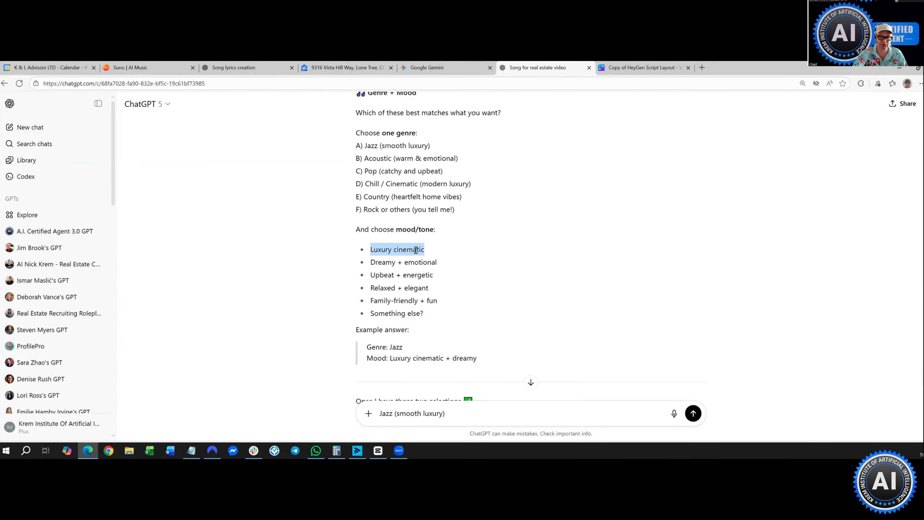
pyautogui.rightClick(423, 252)
pyautogui.click(441, 262)
pyautogui.click(492, 412)
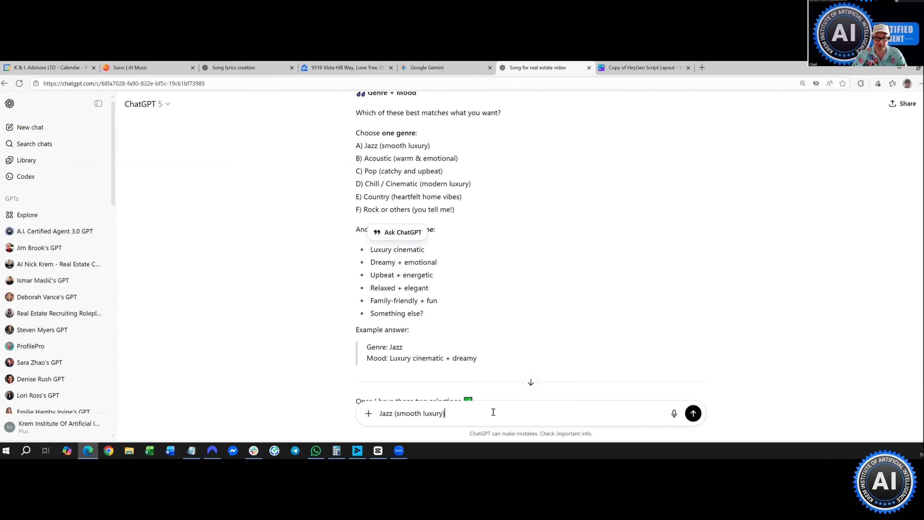
pyautogui.write('&')
pyautogui.hotkey('ctrl', 'v')
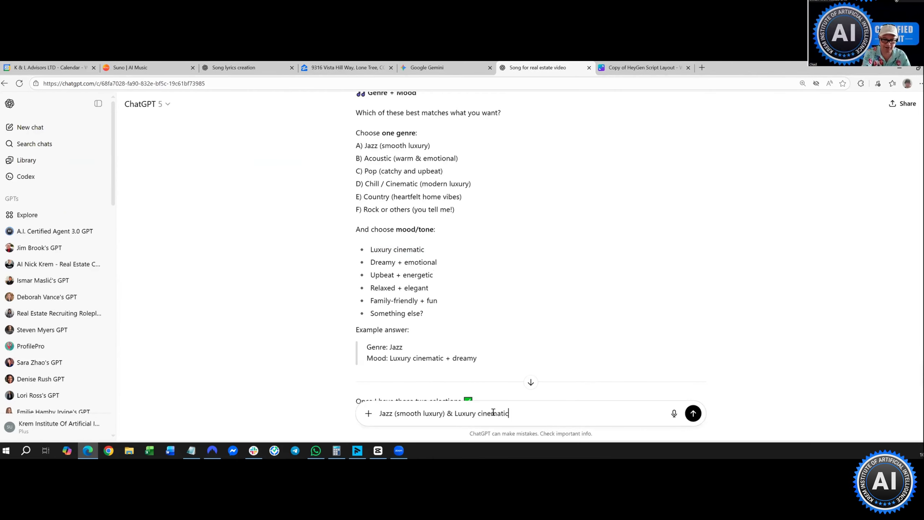
pyautogui.scroll(-3, 464, 325)
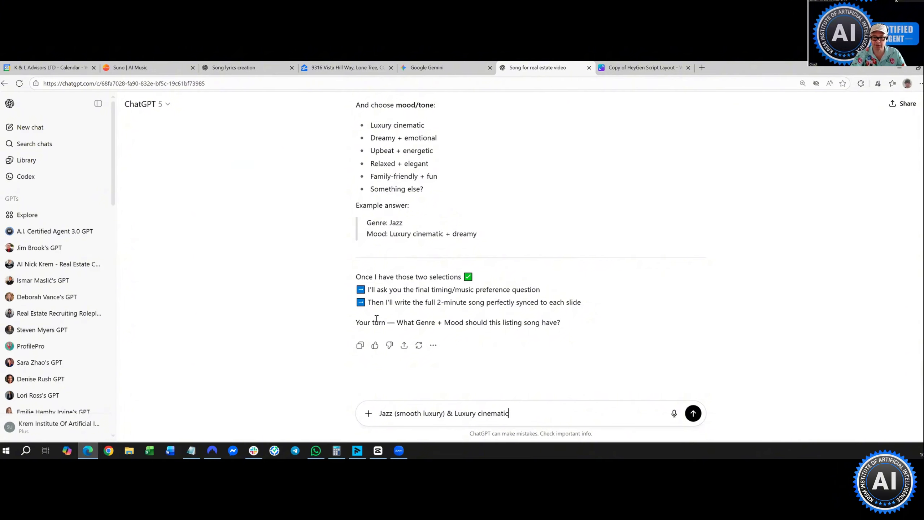
# - Send the 'Jazz (smooth luxury) & Luxury cinematic' reply to ChatGPT
pyautogui.click(693, 413)
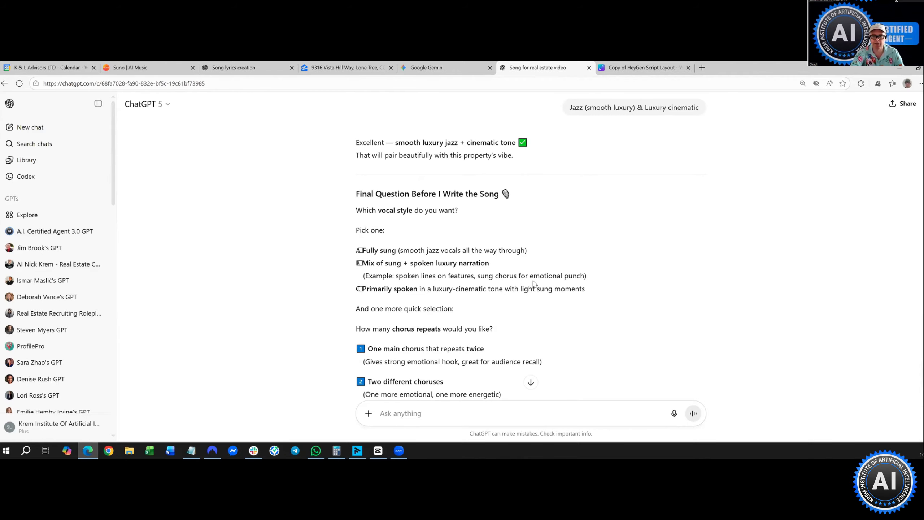
pyautogui.scroll(-1, 403, 303)
pyautogui.scroll(-1, 402, 303)
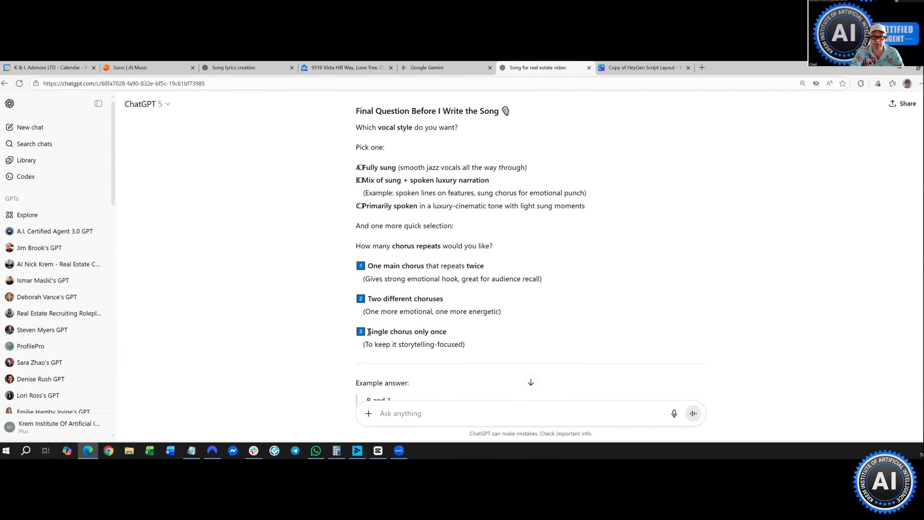
# - Copy the 'Single chorus only once' option into the message box and send it
pyautogui.moveTo(368, 333); pyautogui.dragTo(447, 333)
pyautogui.rightClick(447, 332)
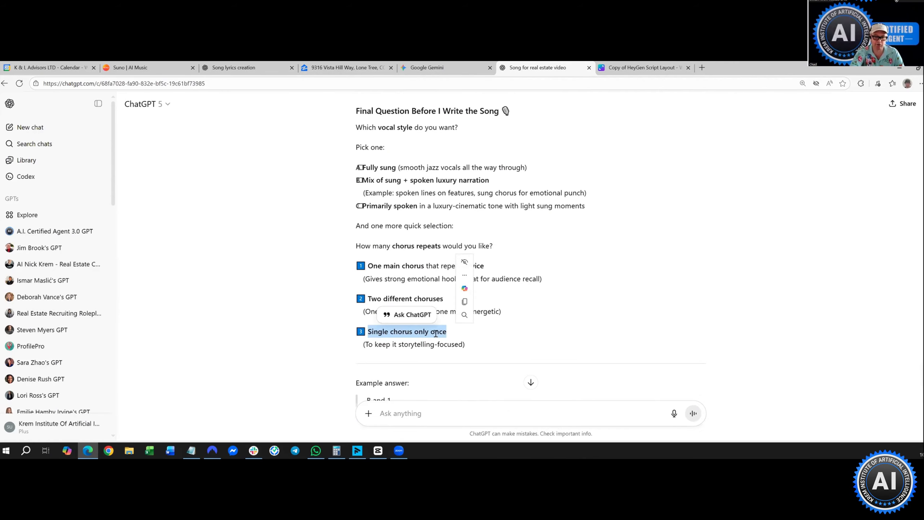
pyautogui.click(458, 174)
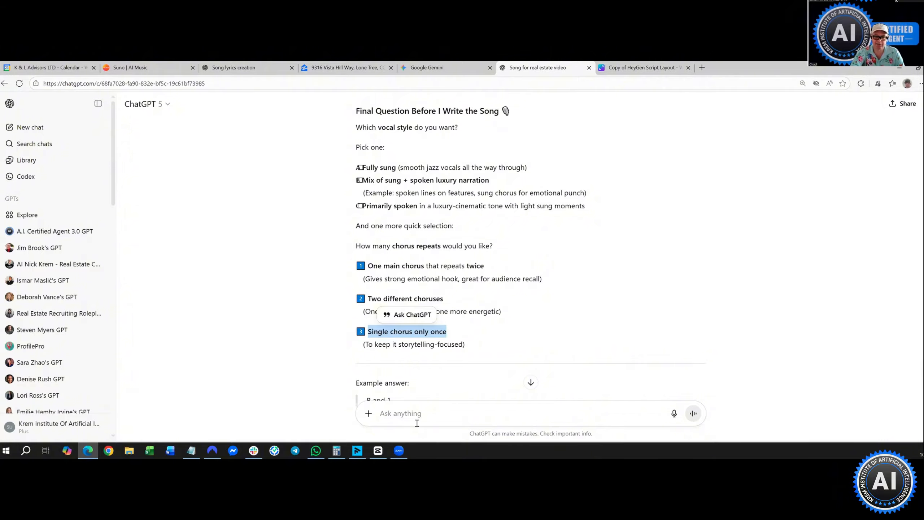
pyautogui.rightClick(414, 422)
pyautogui.click(437, 316)
pyautogui.scroll(-4, 438, 321)
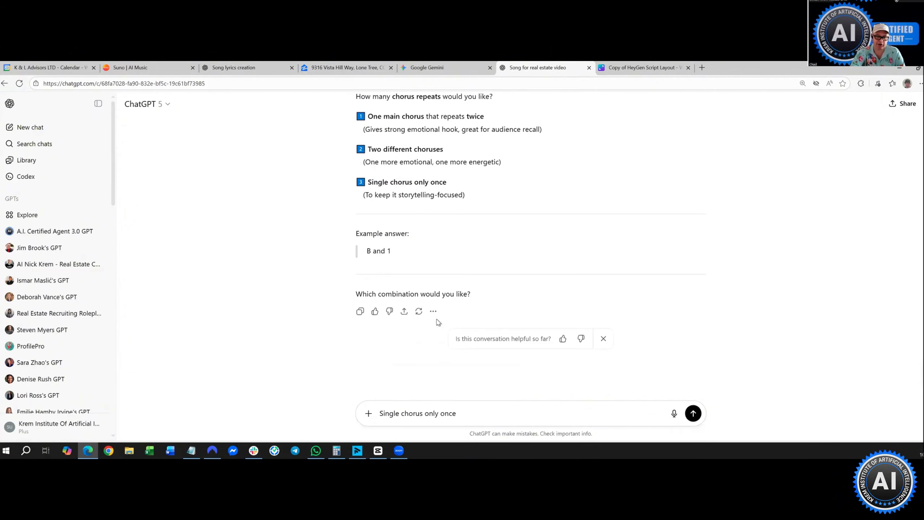
pyautogui.click(693, 413)
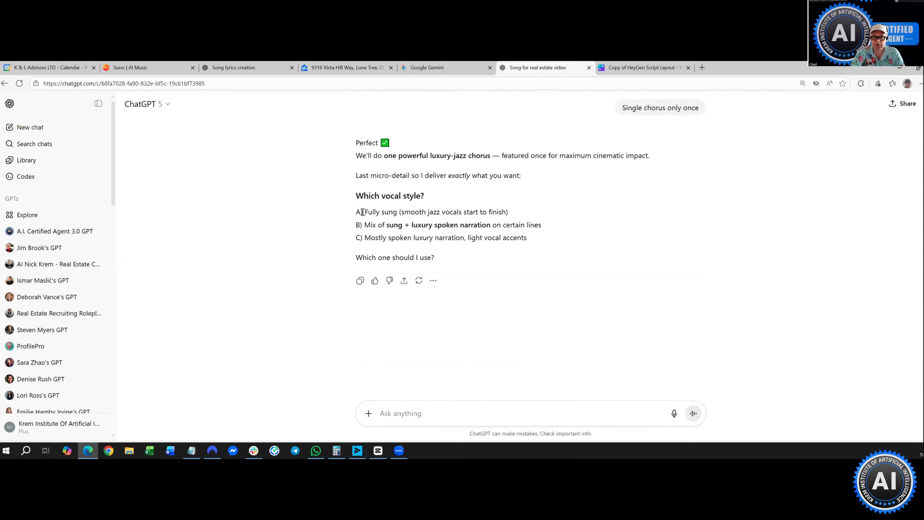
# - Reply with vocal option B, ending it with 'at the last side' instead of the original wording
pyautogui.moveTo(366, 226); pyautogui.dragTo(545, 228)
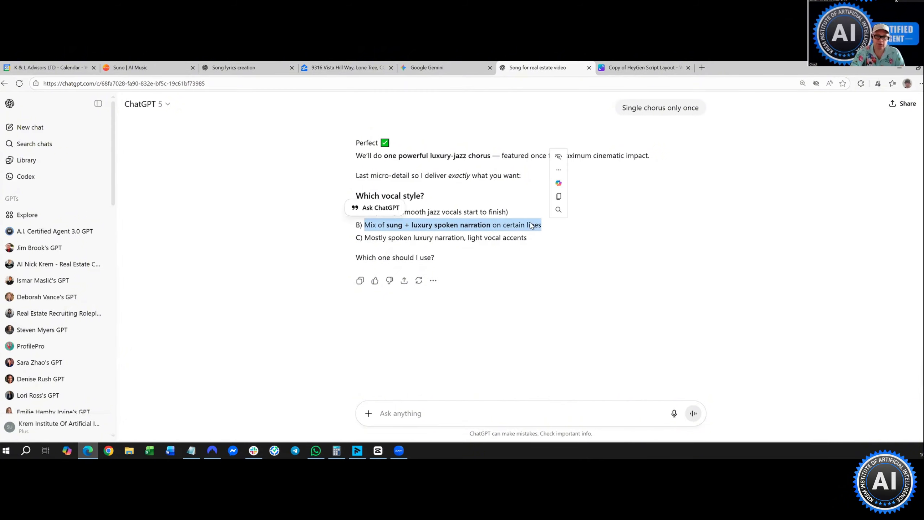
pyautogui.rightClick(506, 229)
pyautogui.click(527, 236)
pyautogui.click(456, 410)
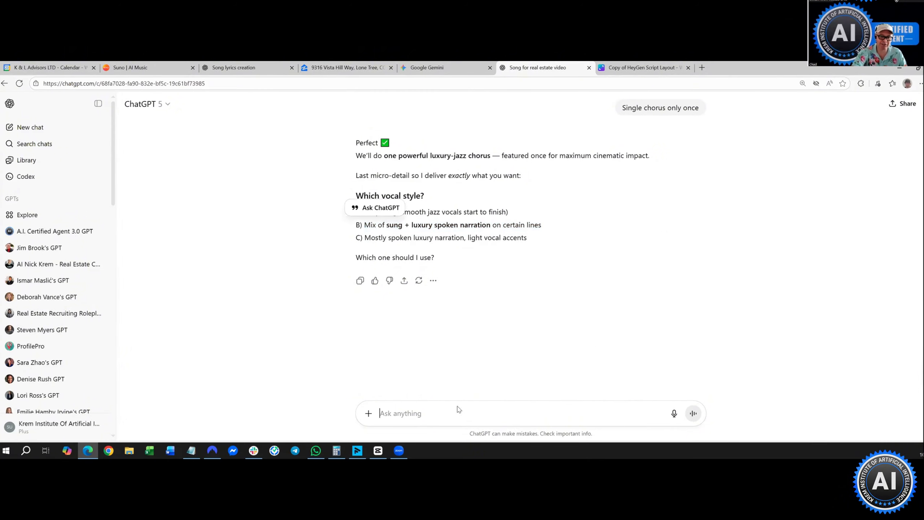
pyautogui.rightClick(455, 409)
pyautogui.click(476, 301)
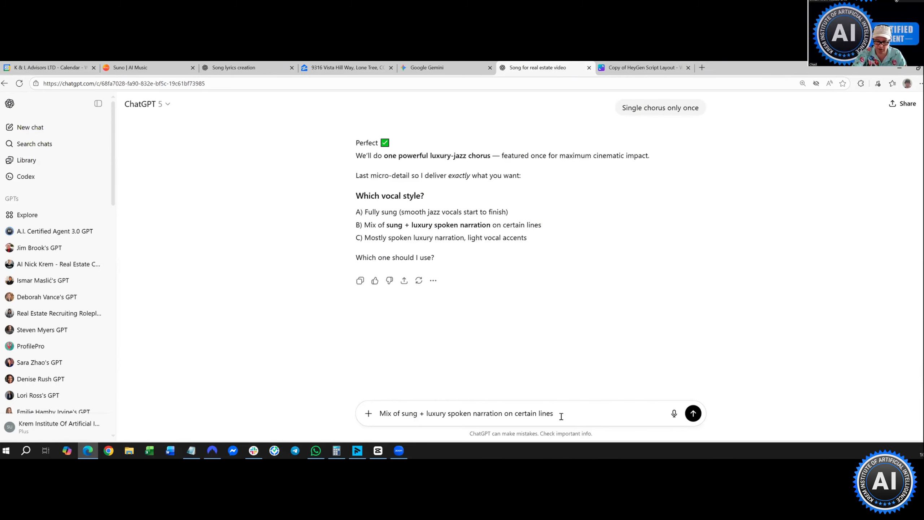
pyautogui.press('BackSpace')
pyautogui.press('BackSpace')
pyautogui.press('BackSpace')
pyautogui.press('BackSpace')
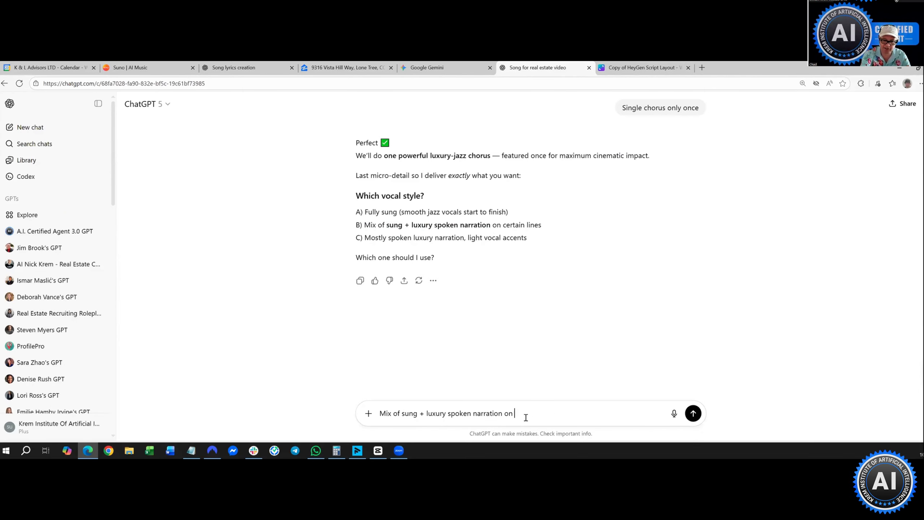
pyautogui.write('at the last side')
pyautogui.press('Return')
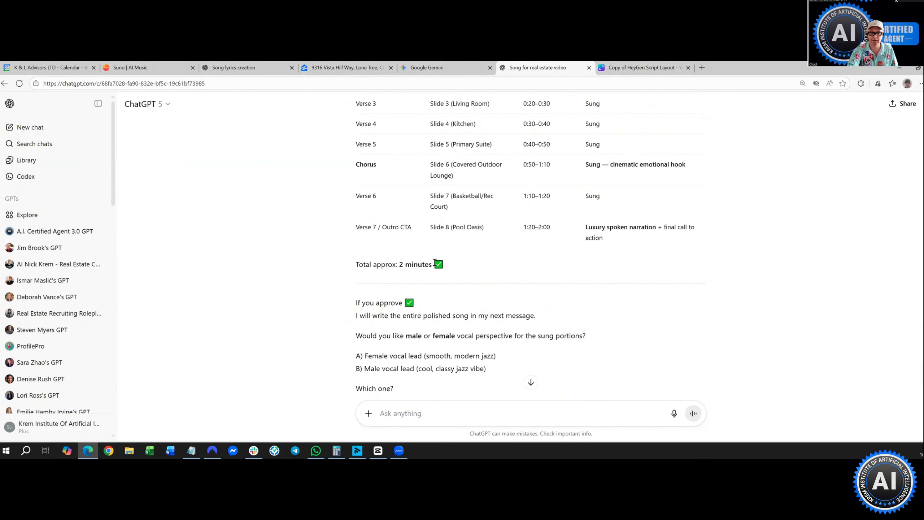
# - Answer ChatGPT's vocal question with 'duet'
pyautogui.scroll(-1, 425, 278)
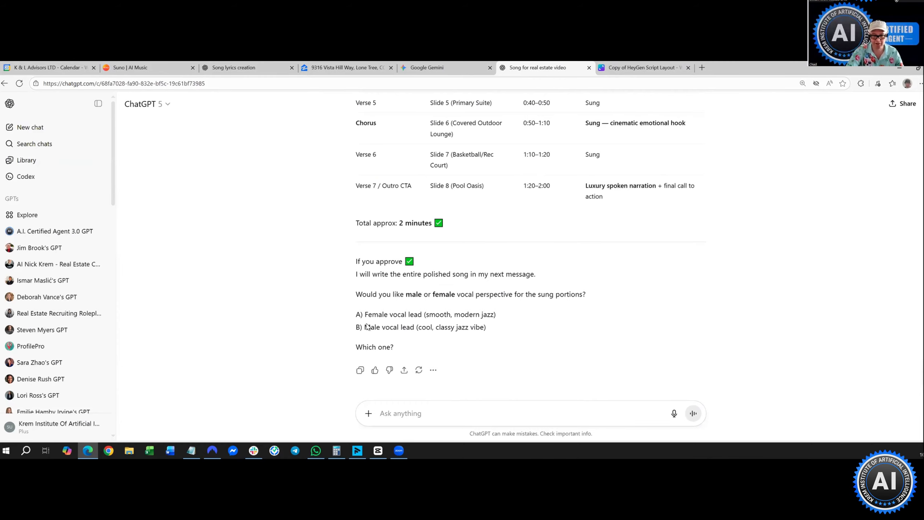
pyautogui.click(418, 425)
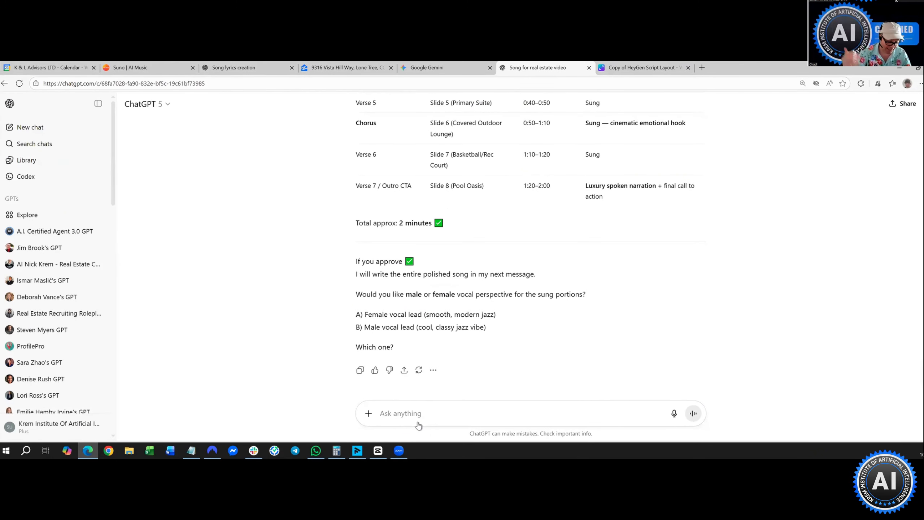
pyautogui.write('duet')
pyautogui.press('Return')
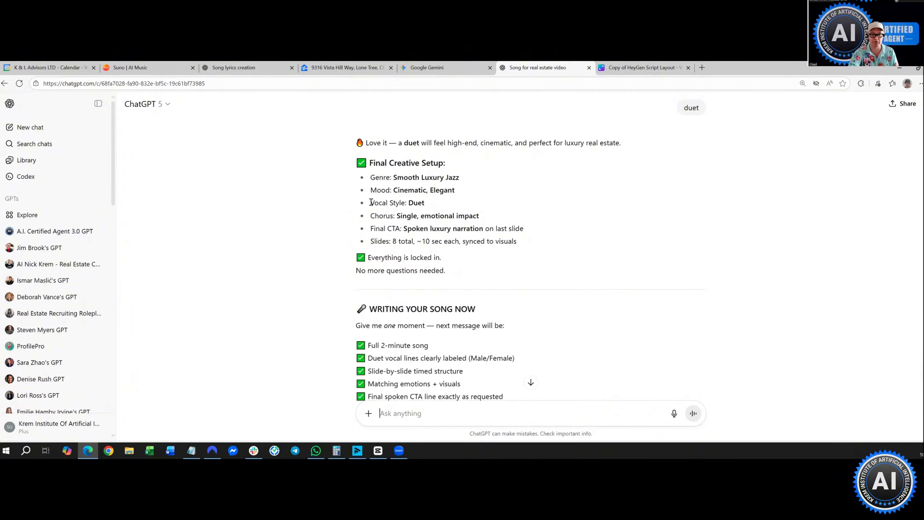
# - Send ChatGPT the prompt 'now create the lyrics'
pyautogui.scroll(-3, 324, 283)
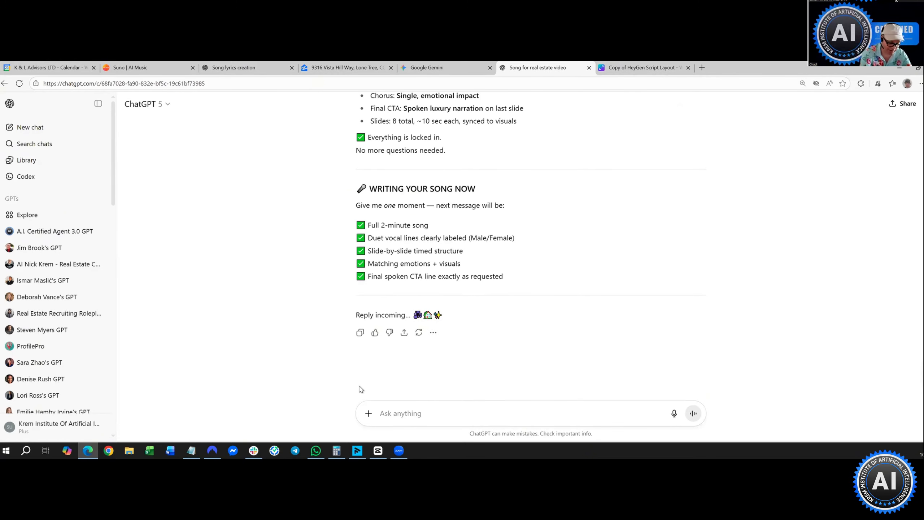
pyautogui.write('now cre')
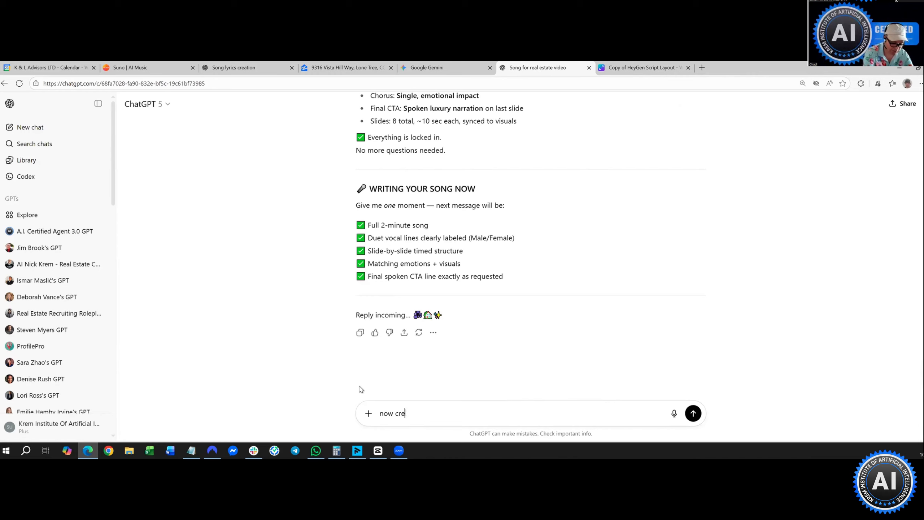
pyautogui.write('ate the')
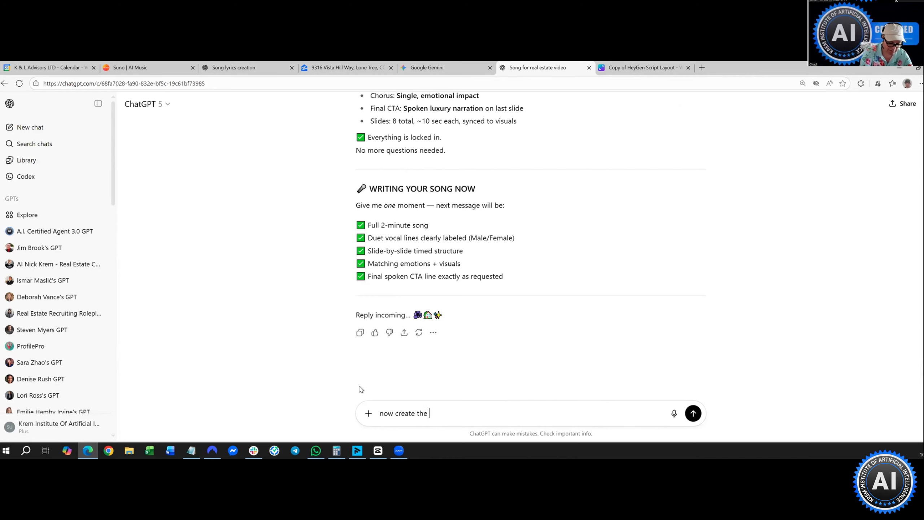
pyautogui.write(' lyrics')
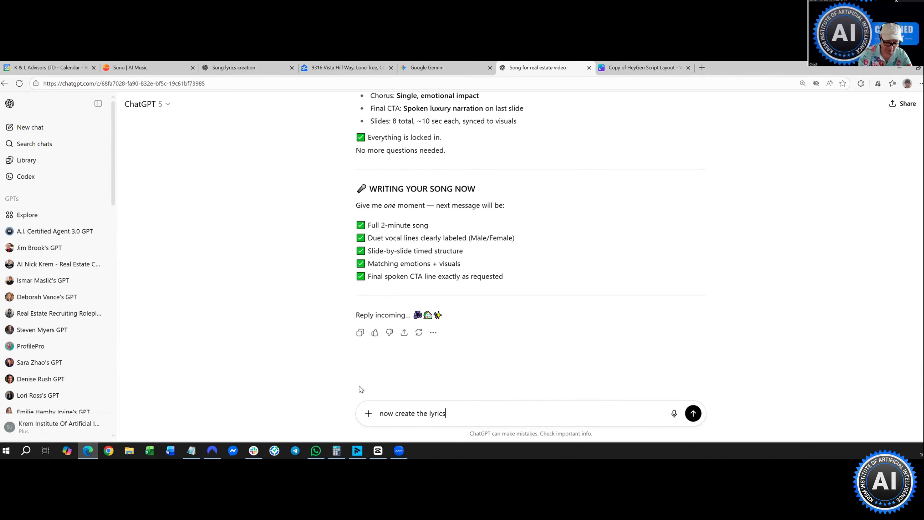
pyautogui.press('Return')
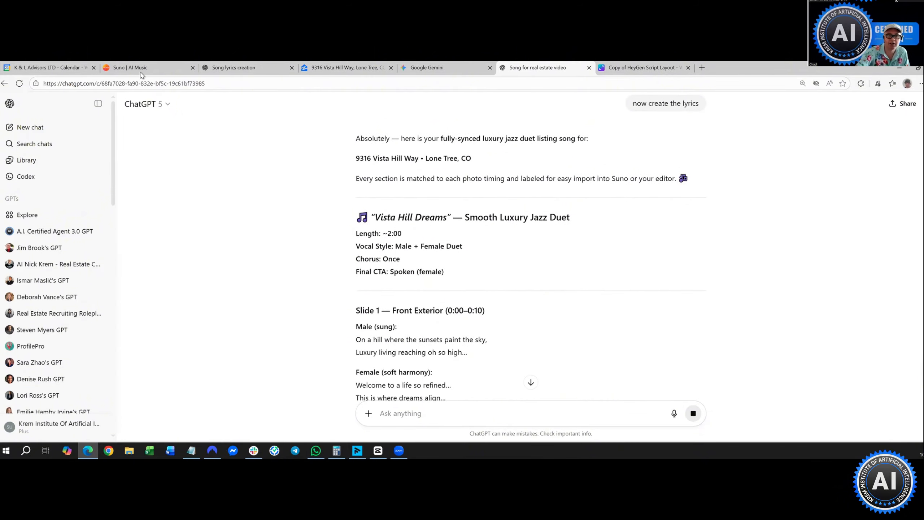
# - Scroll through the Vista Hill Dreams duet lyrics, then switch to the Suno page
pyautogui.scroll(-10, 413, 332)
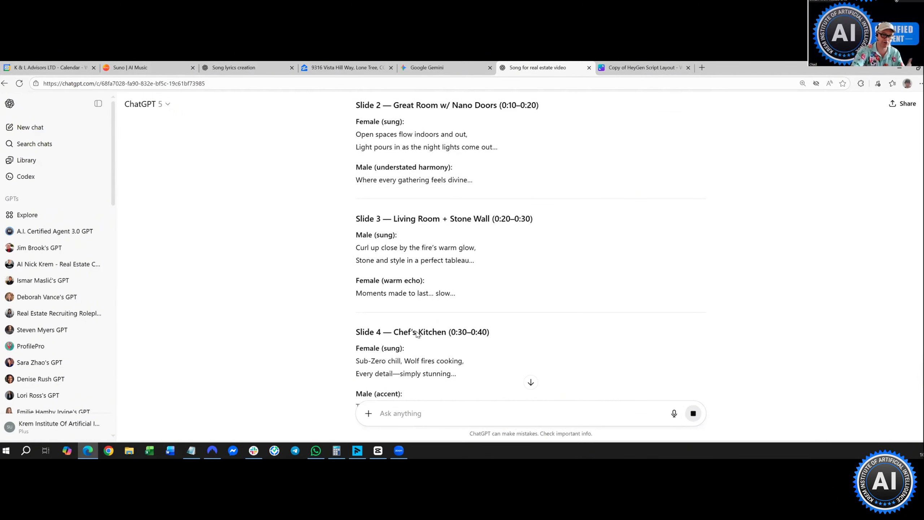
pyautogui.scroll(-2, 418, 320)
pyautogui.scroll(-8, 411, 276)
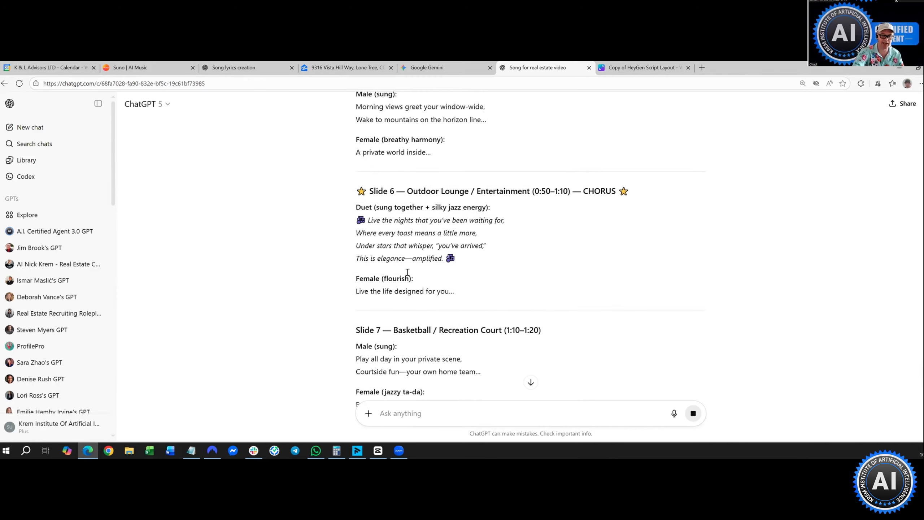
pyautogui.scroll(-2, 407, 272)
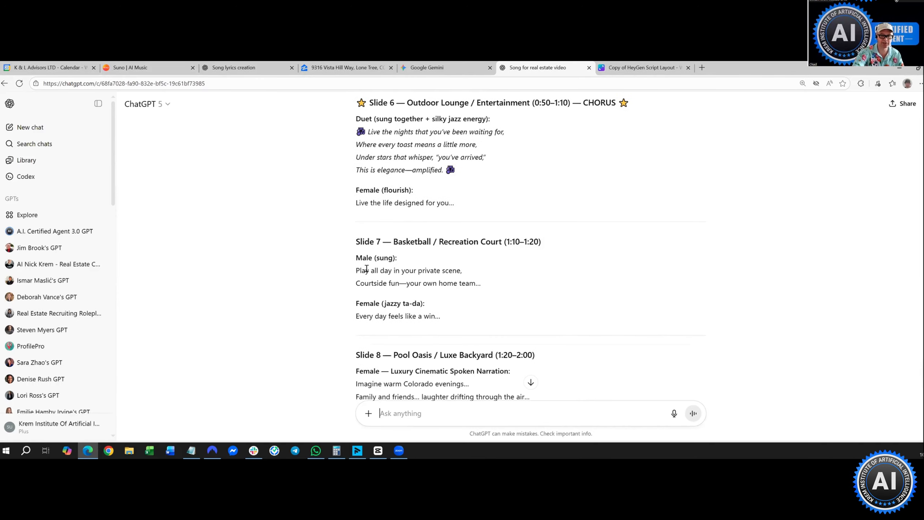
pyautogui.scroll(5, 367, 268)
pyautogui.scroll(15, 366, 268)
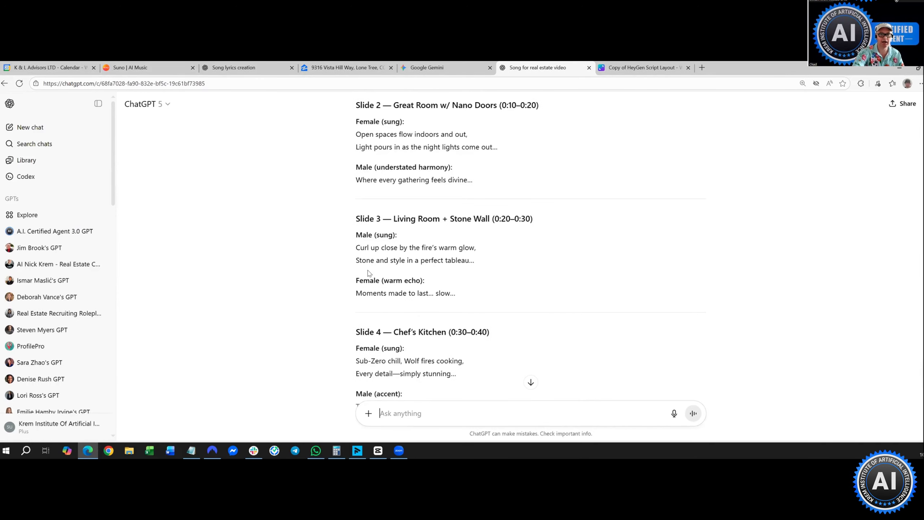
pyautogui.click(139, 70)
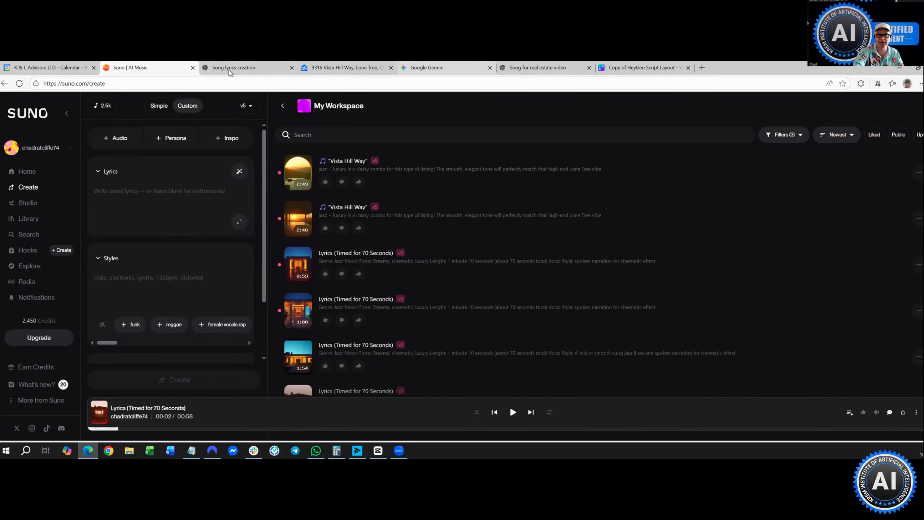
pyautogui.click(230, 70)
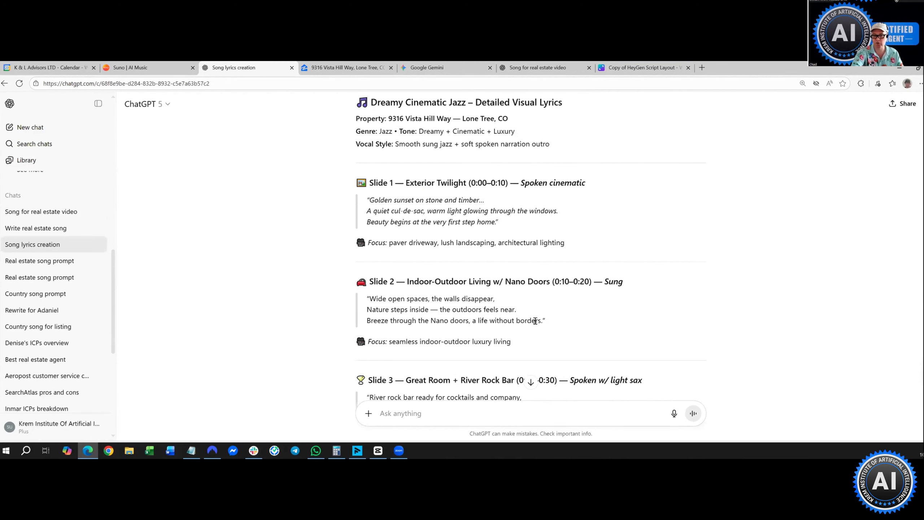
pyautogui.moveTo(357, 102); pyautogui.dragTo(575, 208)
pyautogui.scroll(-14, 536, 320)
pyautogui.scroll(-6, 536, 320)
pyautogui.scroll(4, 536, 320)
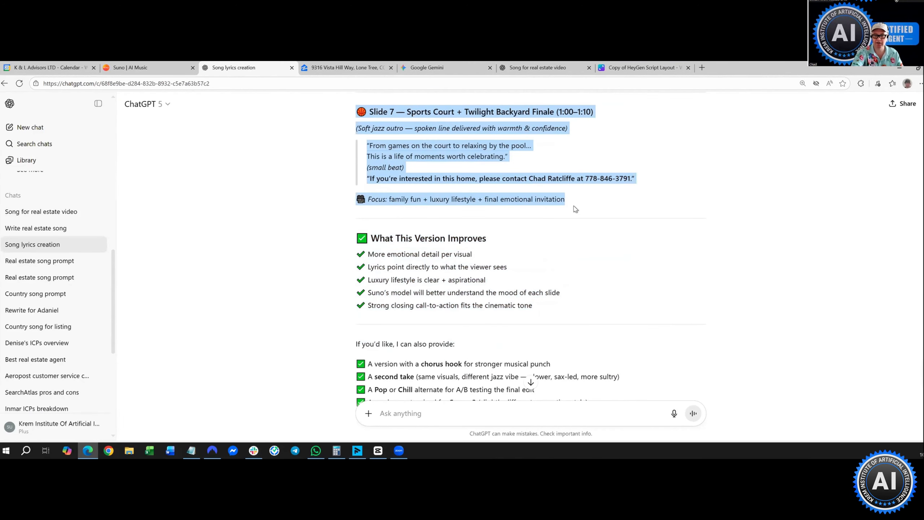
pyautogui.rightClick(480, 144)
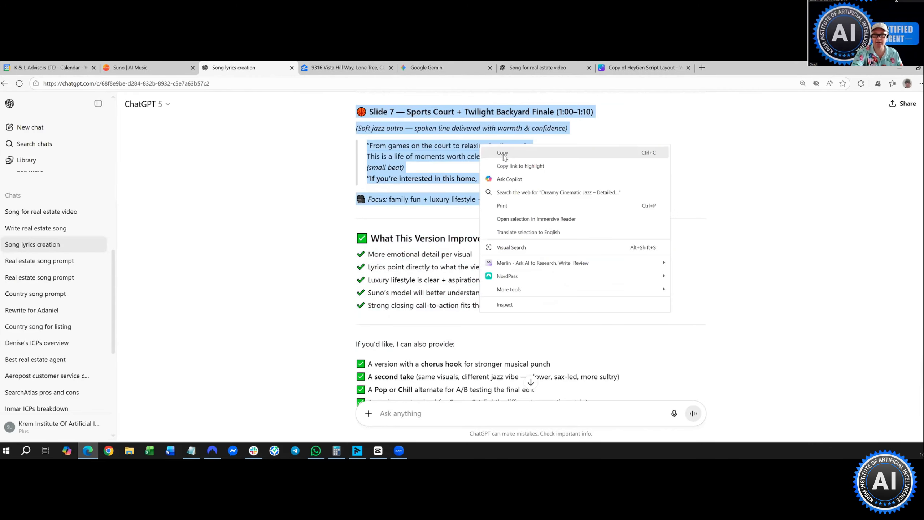
pyautogui.click(502, 153)
pyautogui.click(130, 67)
# - Paste the copied lyrics into Suno's Lyrics field
pyautogui.rightClick(149, 186)
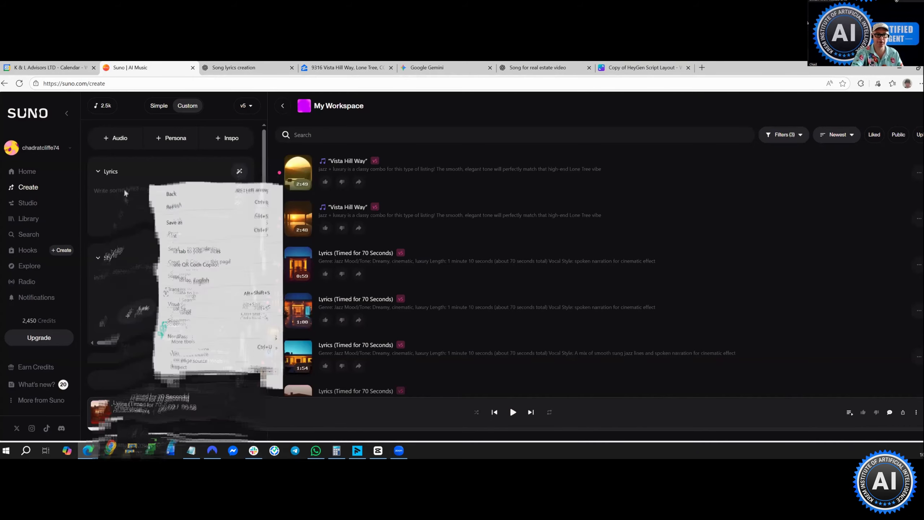
pyautogui.rightClick(122, 189)
pyautogui.click(153, 257)
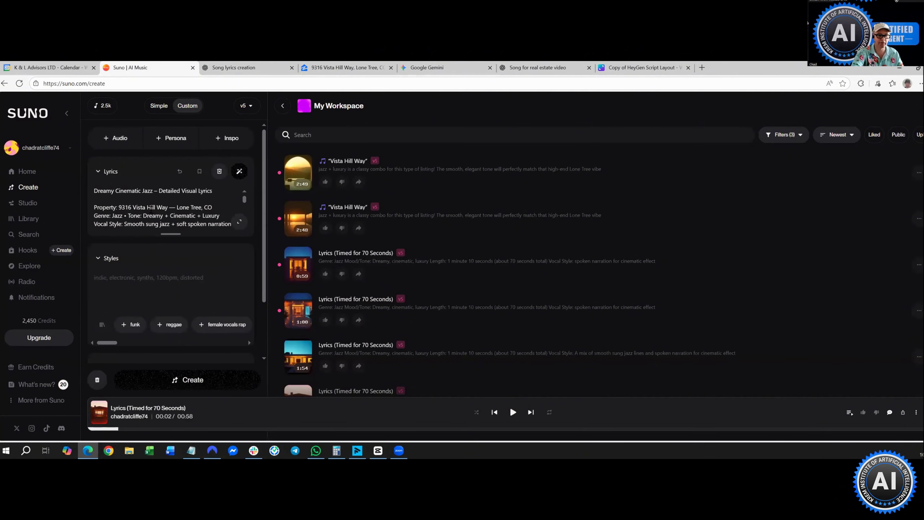
pyautogui.scroll(-1, 151, 211)
pyautogui.scroll(-2, 151, 208)
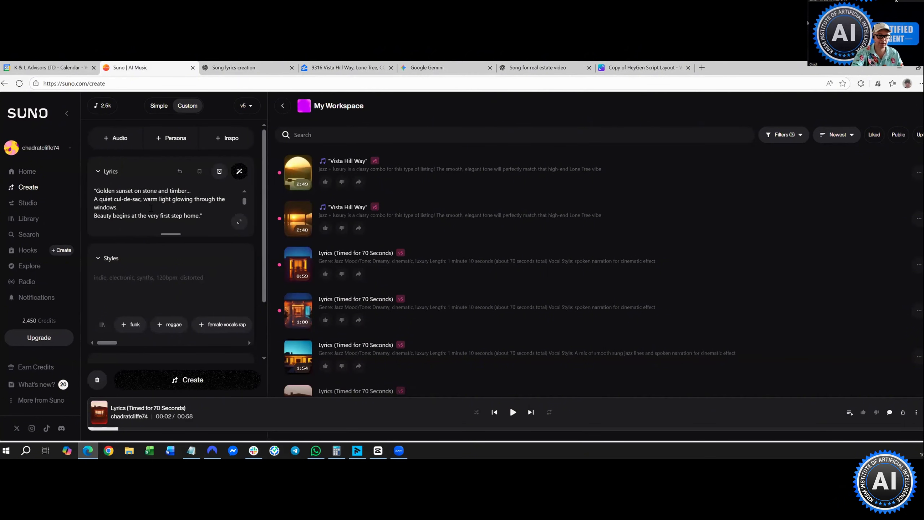
pyautogui.scroll(2, 144, 213)
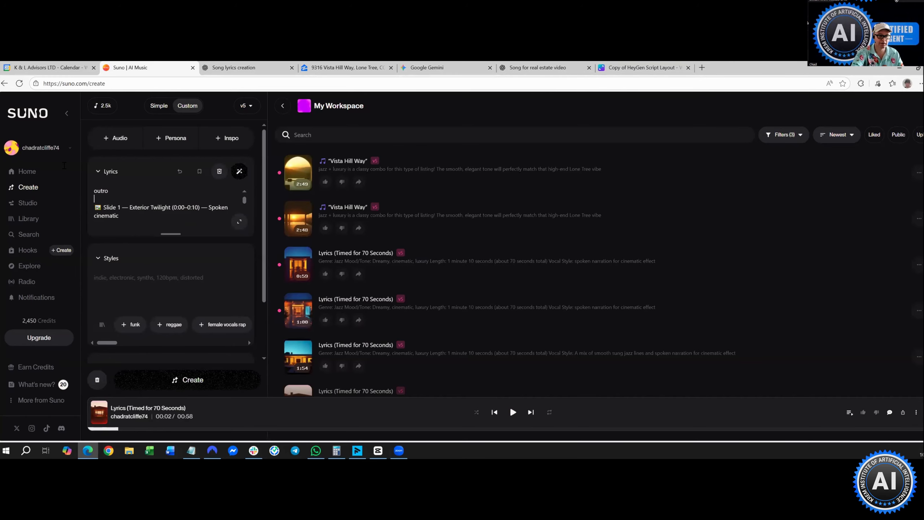
# - Move the header lines above Slide 1 out of the lyrics and into the Styles field
pyautogui.hotkey('ctrl', 'shift', 'Home')
pyautogui.rightClick(145, 228)
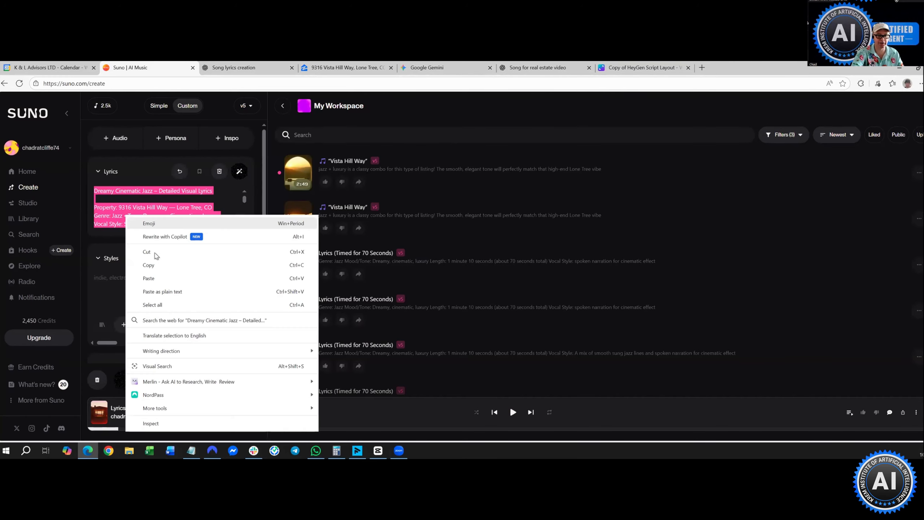
pyautogui.click(128, 263)
pyautogui.rightClick(129, 284)
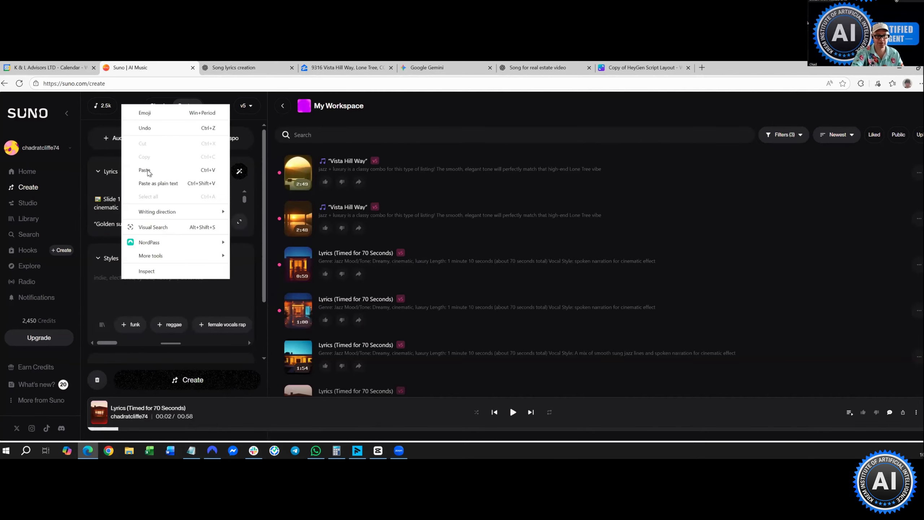
pyautogui.click(149, 172)
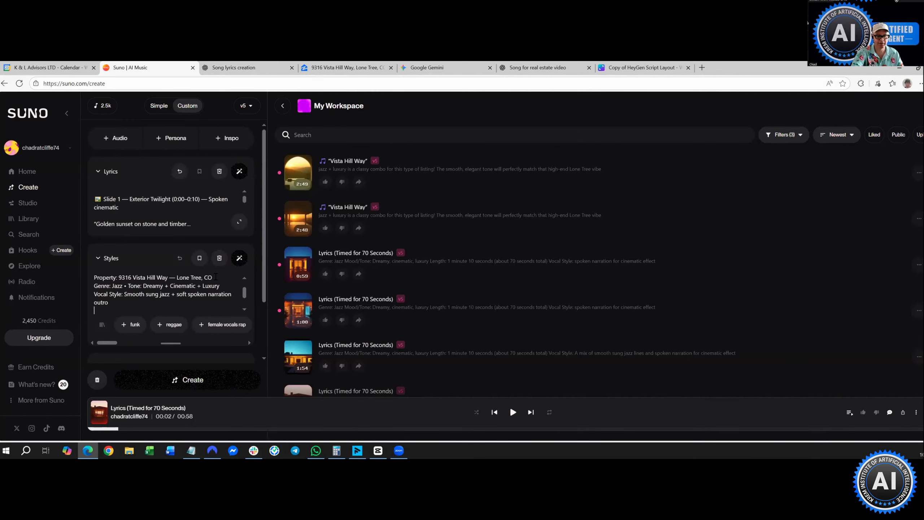
# - Copy the title and address text into the lyrics above Slide 1, keeping Slide 1 on its own line
pyautogui.moveTo(97, 273); pyautogui.dragTo(84, 276)
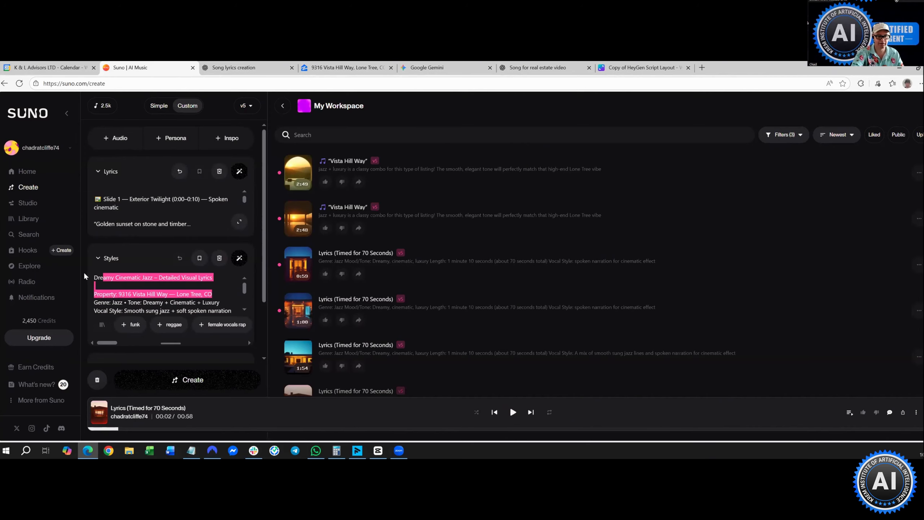
pyautogui.rightClick(112, 279)
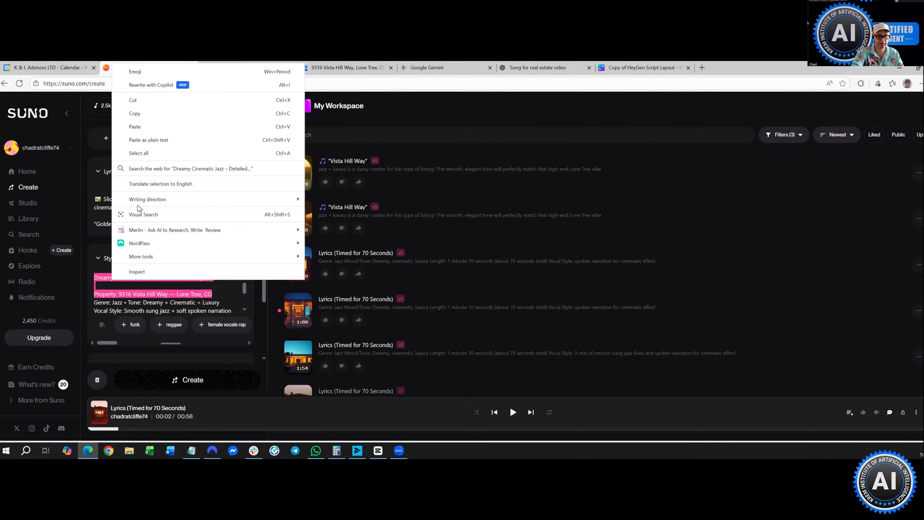
pyautogui.click(144, 115)
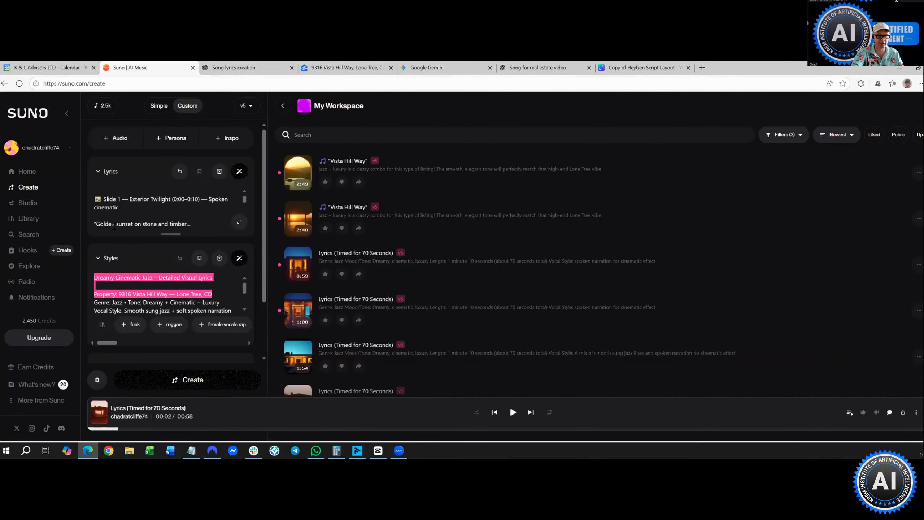
pyautogui.click(94, 196)
pyautogui.click(95, 197)
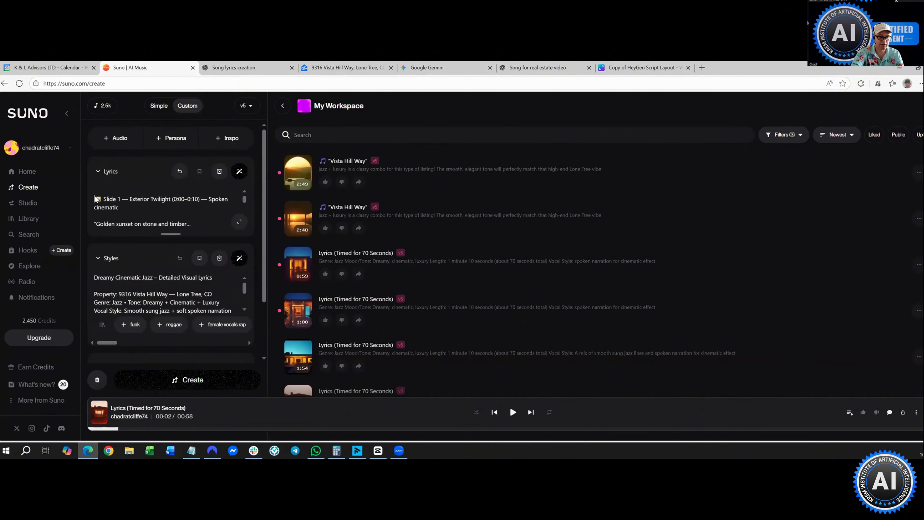
pyautogui.rightClick(94, 197)
pyautogui.click(138, 264)
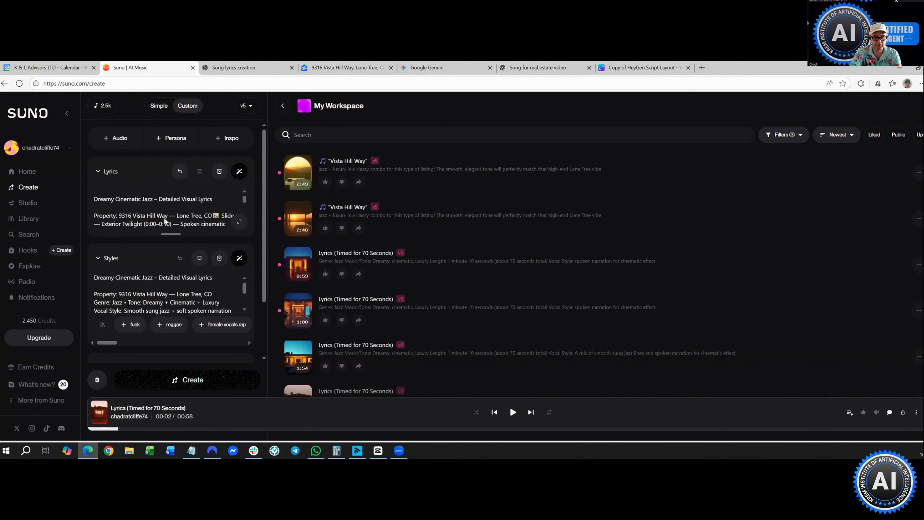
pyautogui.press('Return')
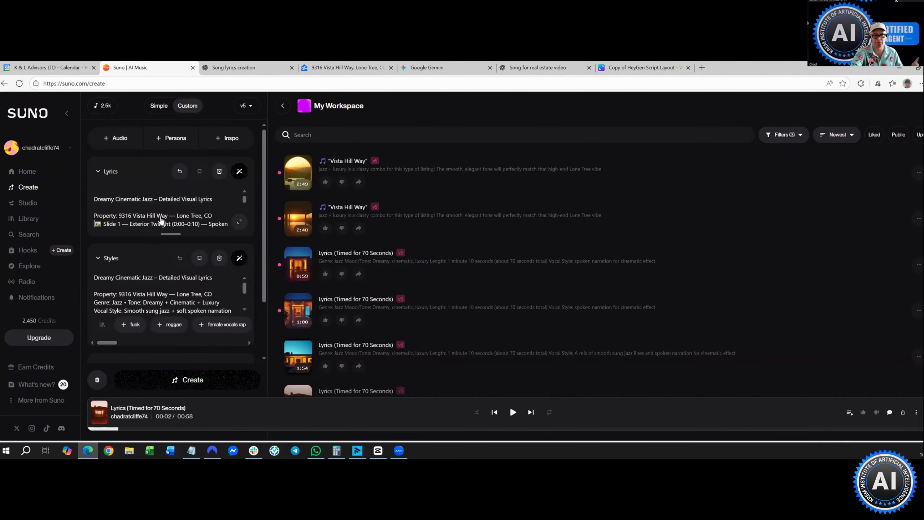
# - Create the new songs, then play the 1:54 'Lyrics (Timed for 70 Seconds)' track
pyautogui.click(185, 387)
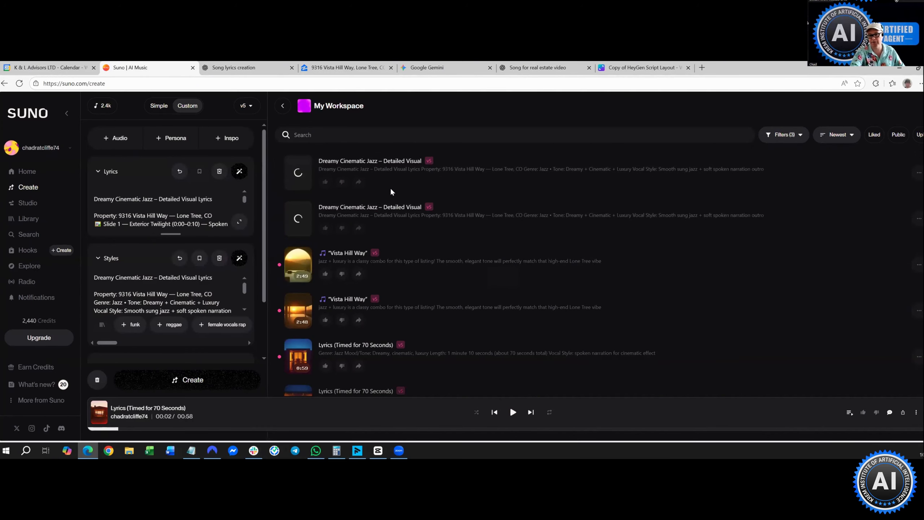
pyautogui.scroll(-2, 390, 187)
pyautogui.scroll(-4, 391, 192)
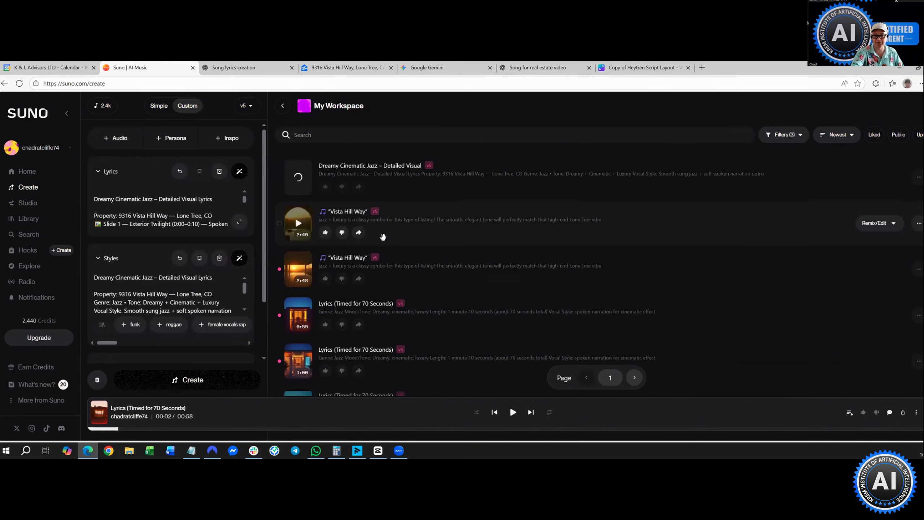
pyautogui.scroll(-2, 295, 244)
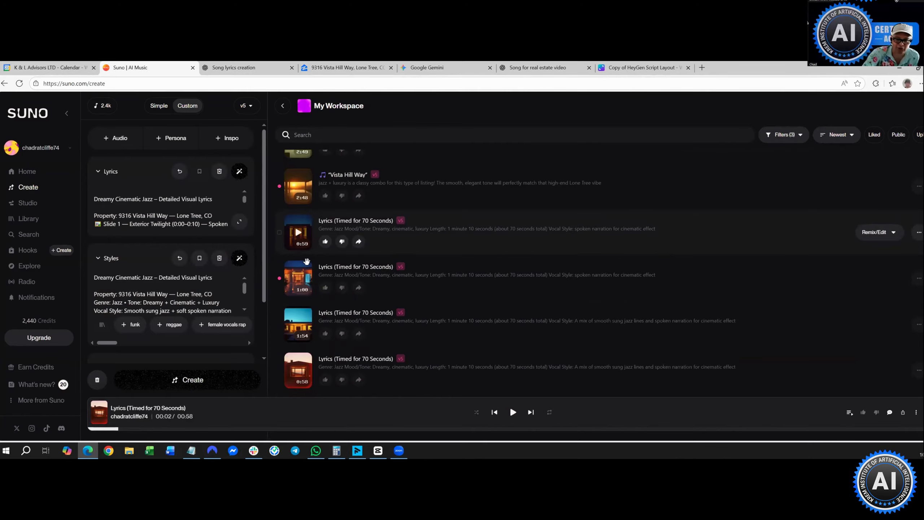
pyautogui.scroll(-1, 296, 293)
pyautogui.moveTo(298, 287)
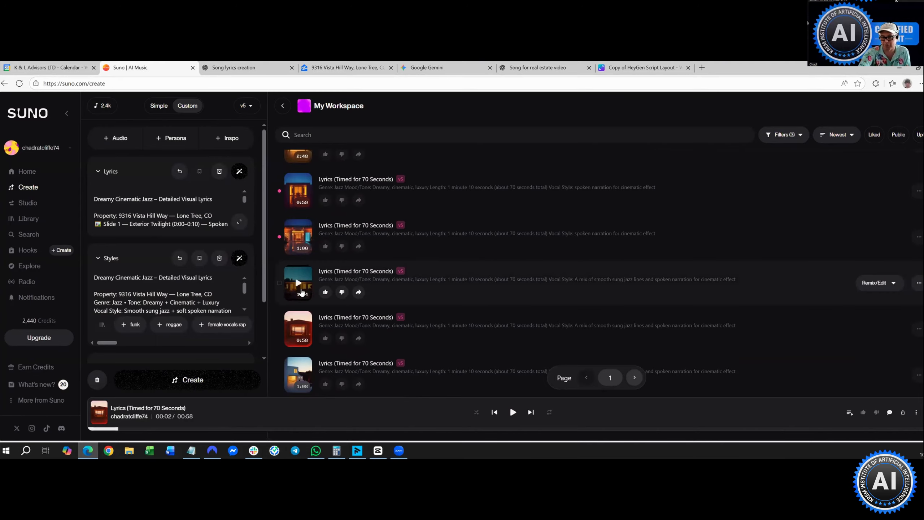
pyautogui.click(298, 284)
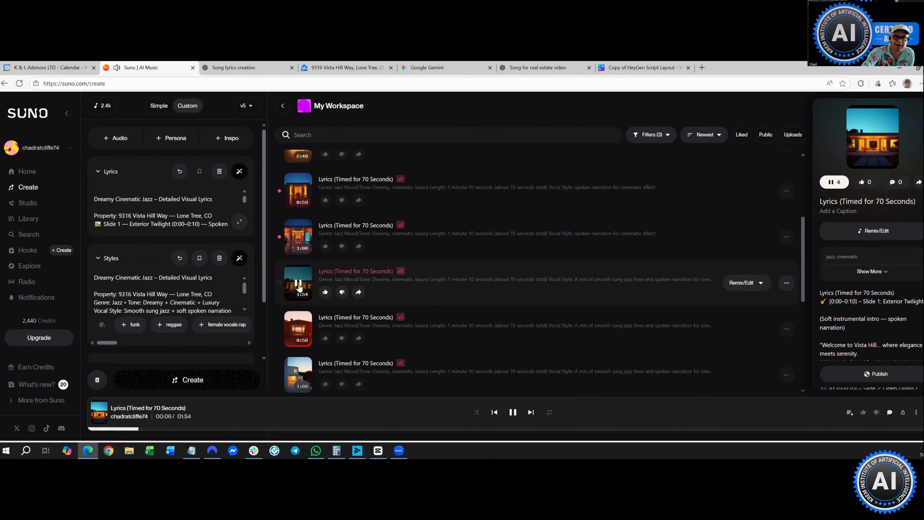
# - Pause the Suno track and switch to CapCut's home screen
pyautogui.click(298, 285)
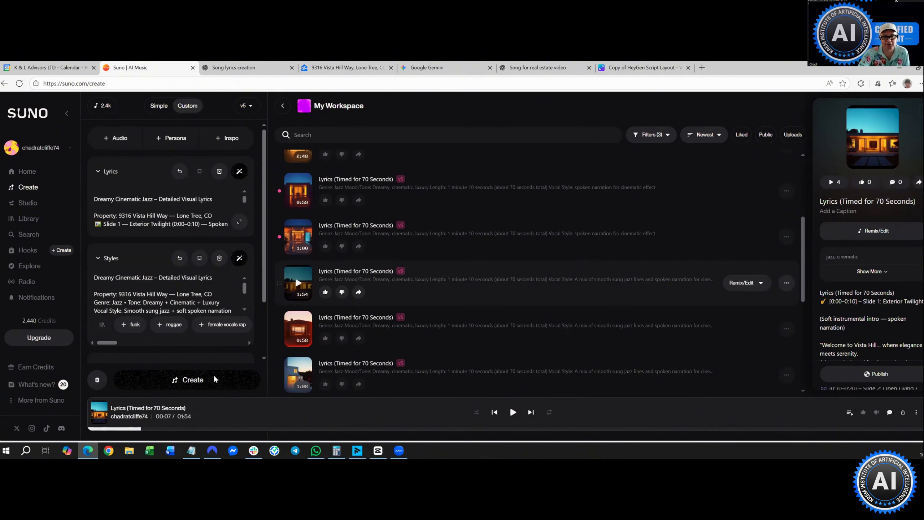
pyautogui.moveTo(307, 254)
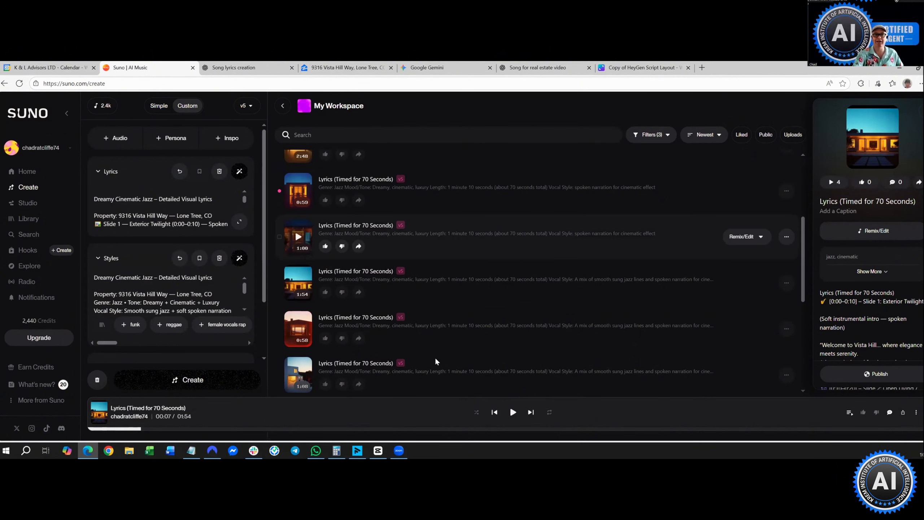
pyautogui.moveTo(442, 319)
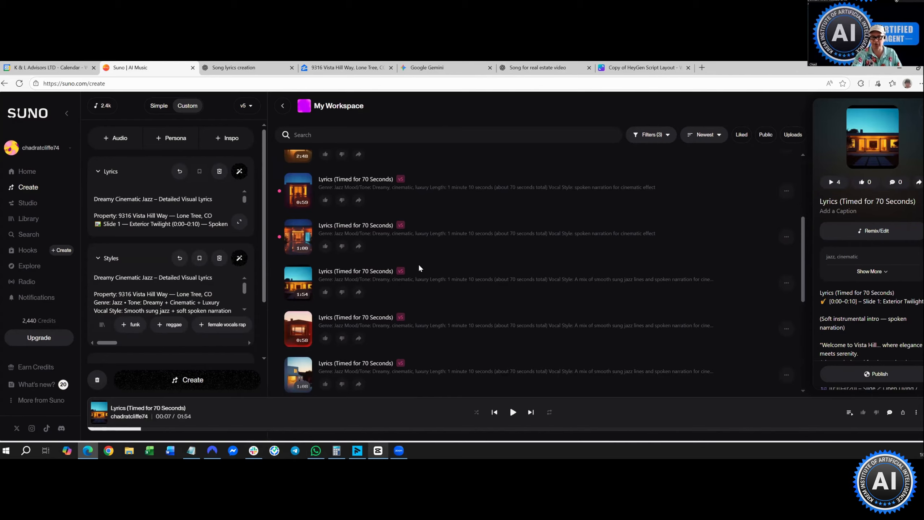
pyautogui.hotkey('alt', 'Tab')
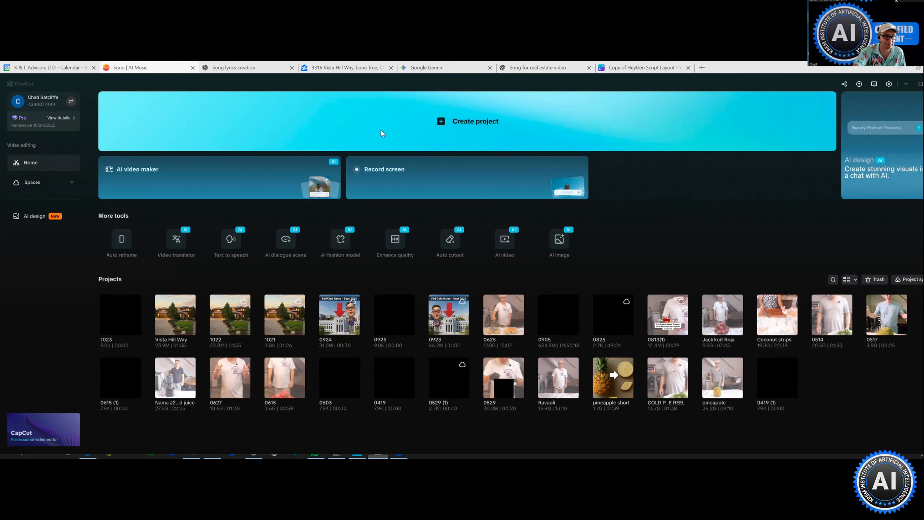
# - Create the new blank project 1023 (2) and bring up the import picker at Downloads
pyautogui.click(380, 130)
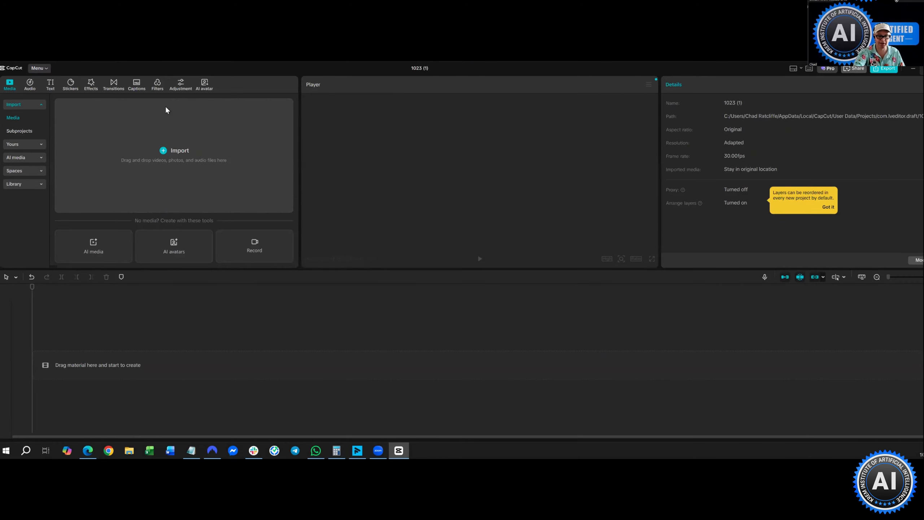
pyautogui.click(923, 68)
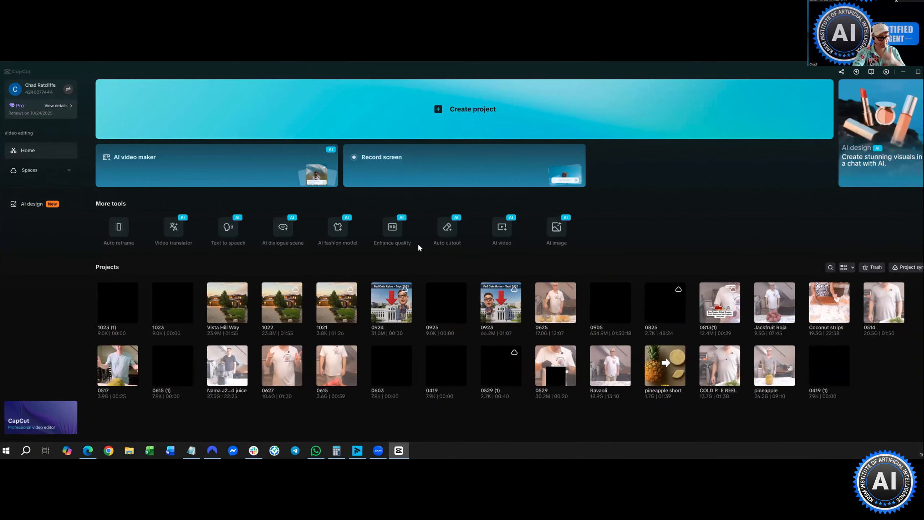
pyautogui.press('super+d')
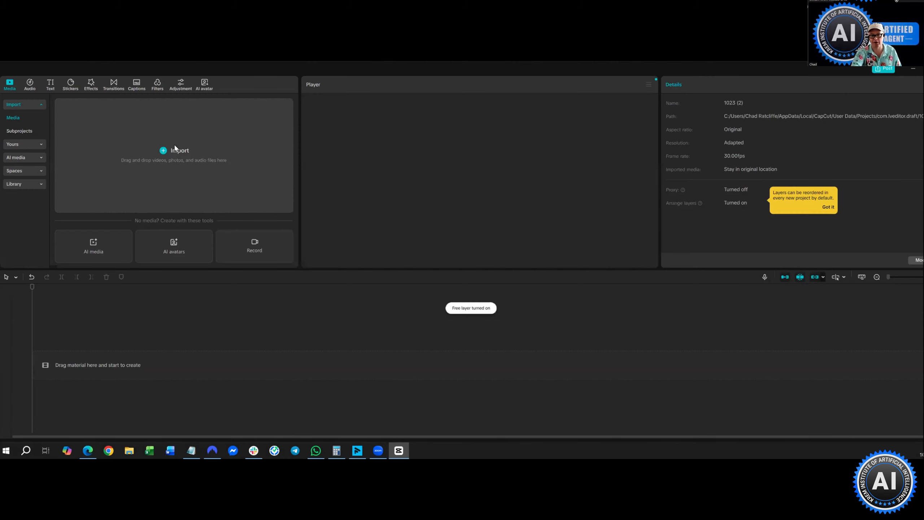
pyautogui.click(175, 147)
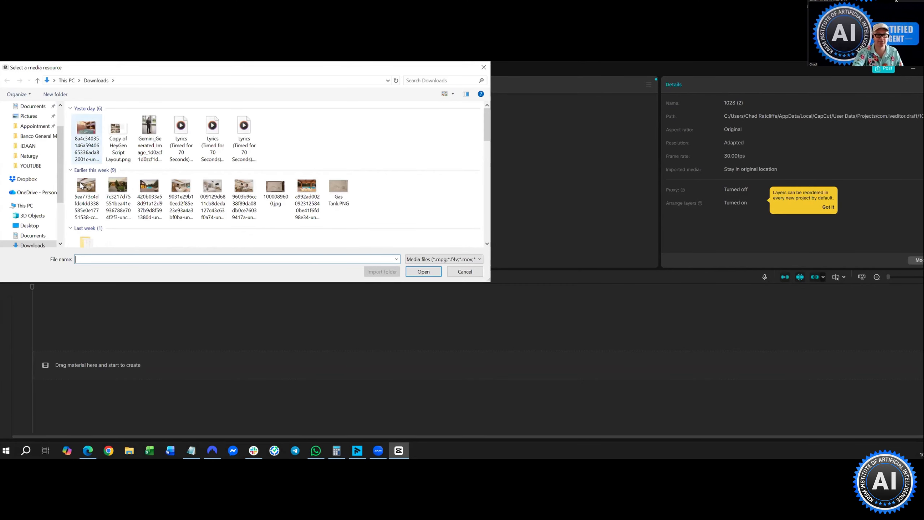
# - Select six property photos in Downloads and import them into the media library
pyautogui.click(86, 138)
pyautogui.click(81, 186)
pyautogui.hotkey('shift', 'Right')
pyautogui.hotkey('shift', 'Right')
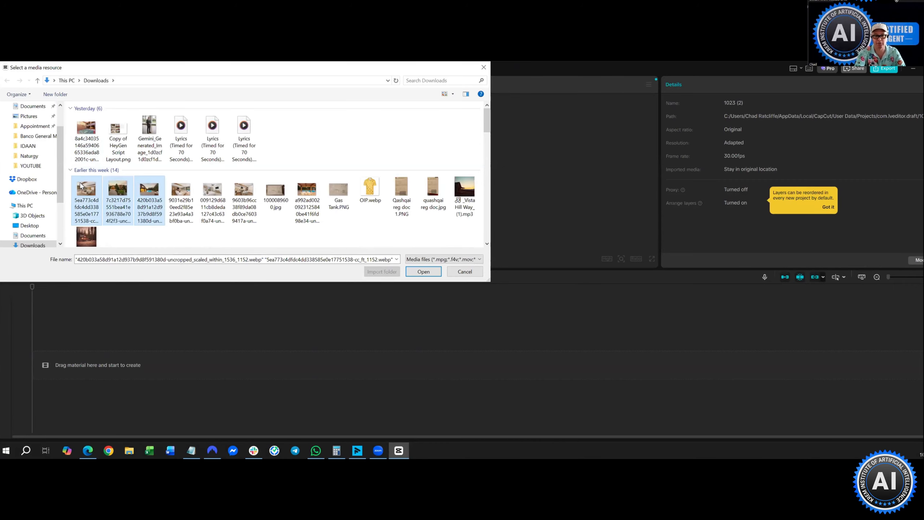
pyautogui.hotkey('shift', 'Right')
pyautogui.hotkey('shift', 'Right')
pyautogui.hotkey('shift', 'Right')
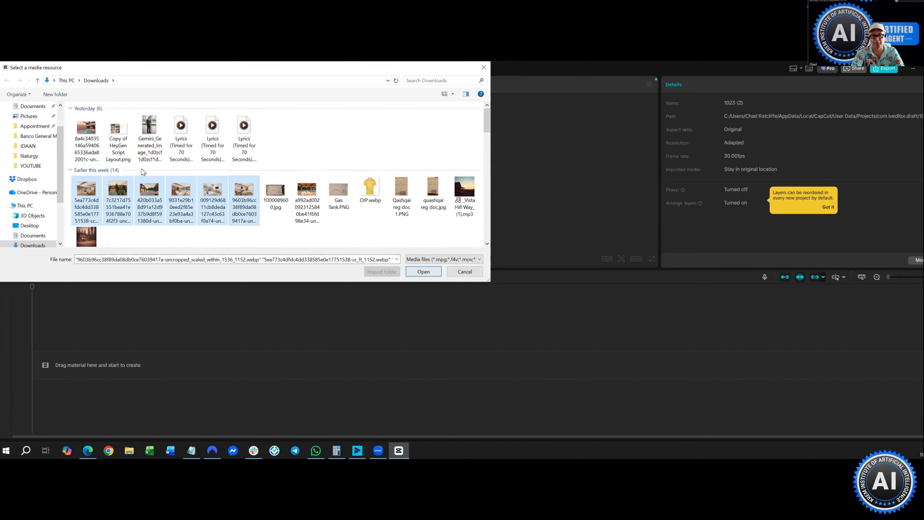
pyautogui.click(423, 275)
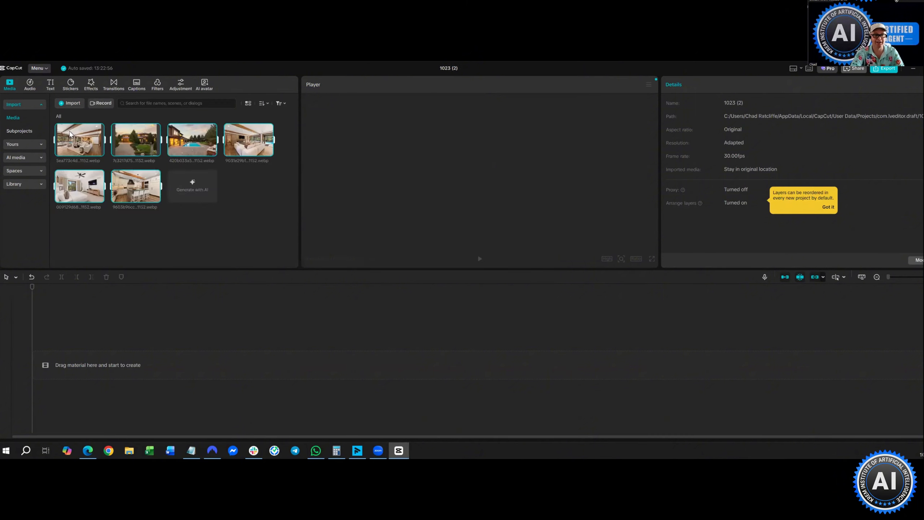
# - Import the newest downloaded property photo as the seventh image
pyautogui.click(70, 103)
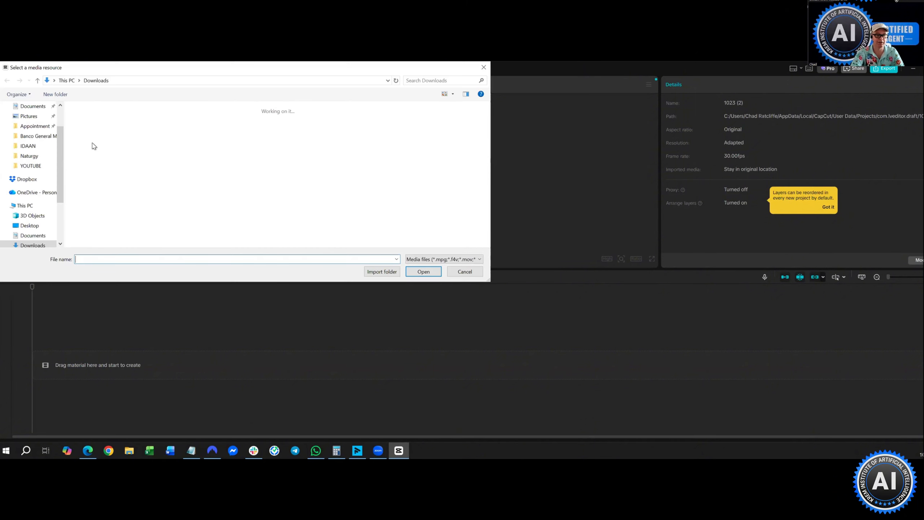
pyautogui.click(92, 131)
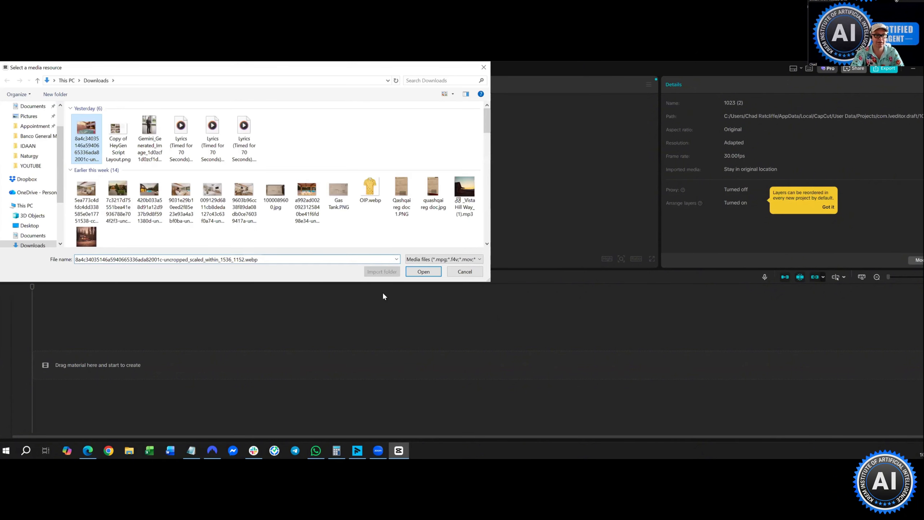
pyautogui.press('Escape')
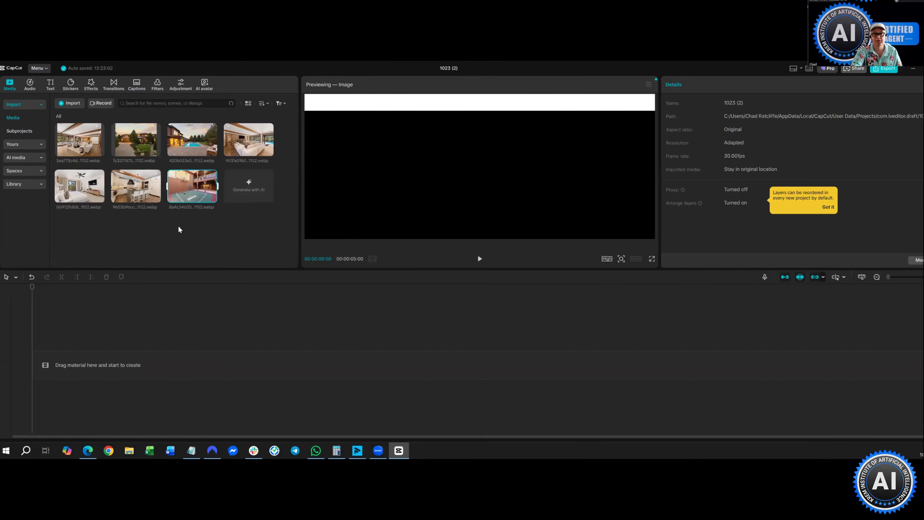
pyautogui.moveTo(155, 200)
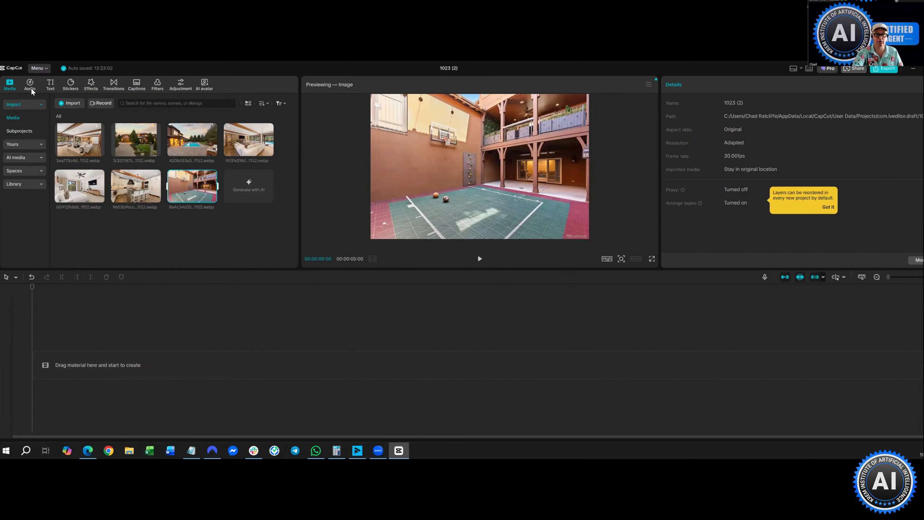
# - Extract audio from 'Lyrics (Timed for 70 Seconds) (2).wav' and drag the clip onto the timeline
pyautogui.click(30, 85)
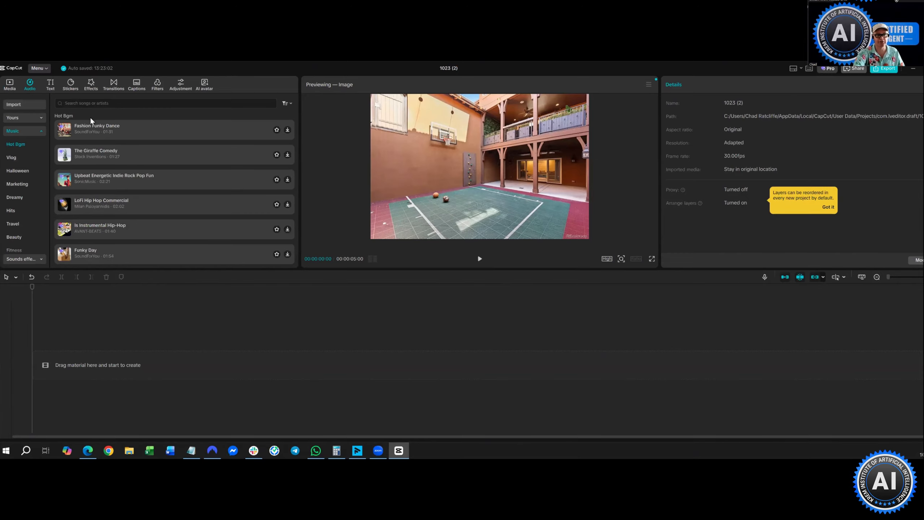
pyautogui.click(30, 108)
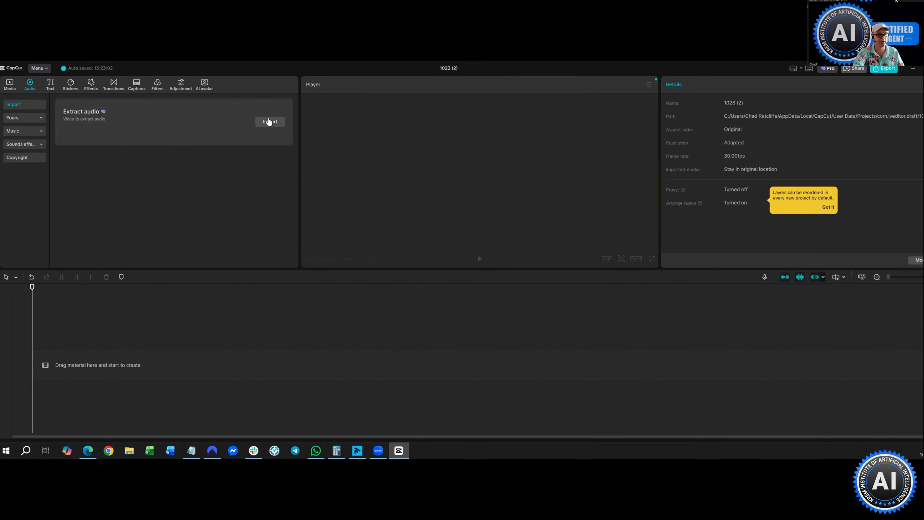
pyautogui.click(269, 122)
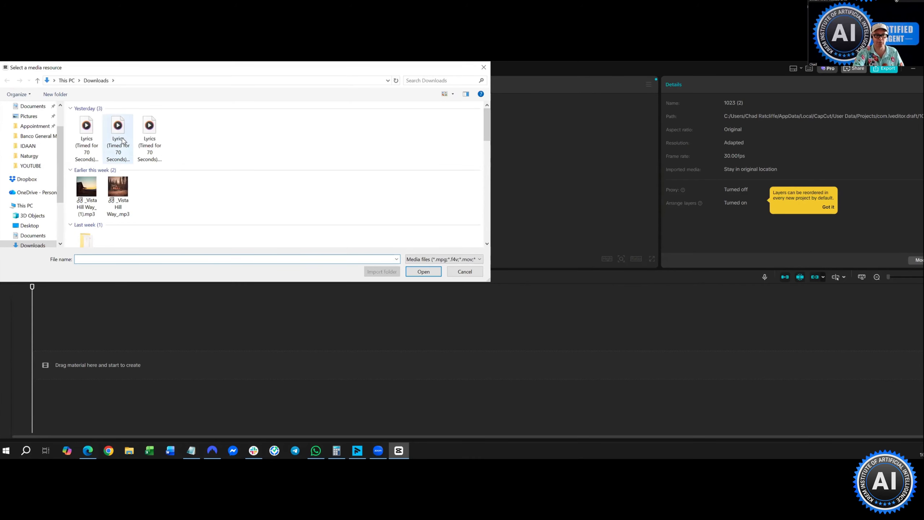
pyautogui.click(431, 272)
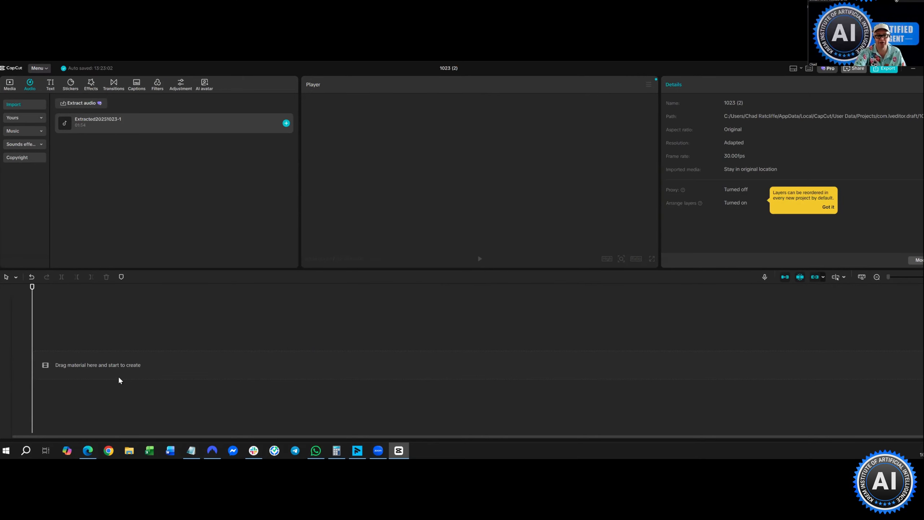
pyautogui.moveTo(120, 380); pyautogui.dragTo(113, 390)
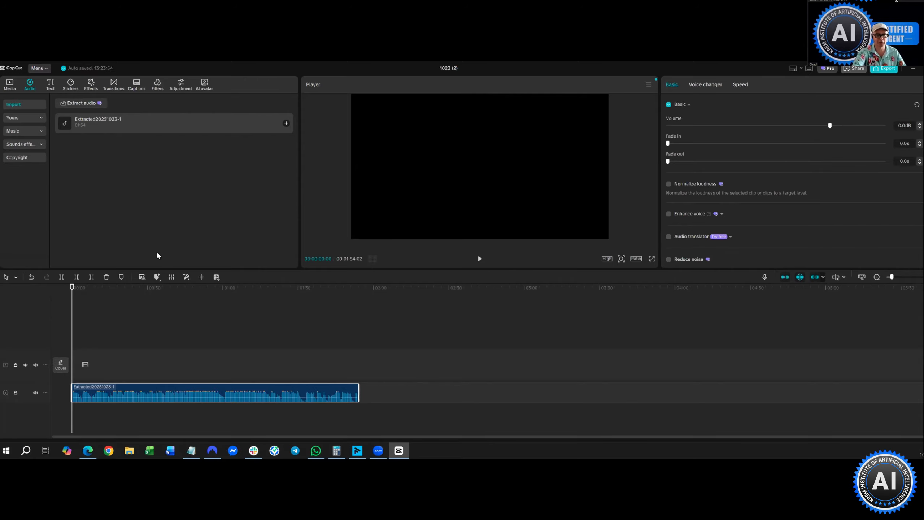
# - Add a property photo from the media library to the video track
pyautogui.click(10, 85)
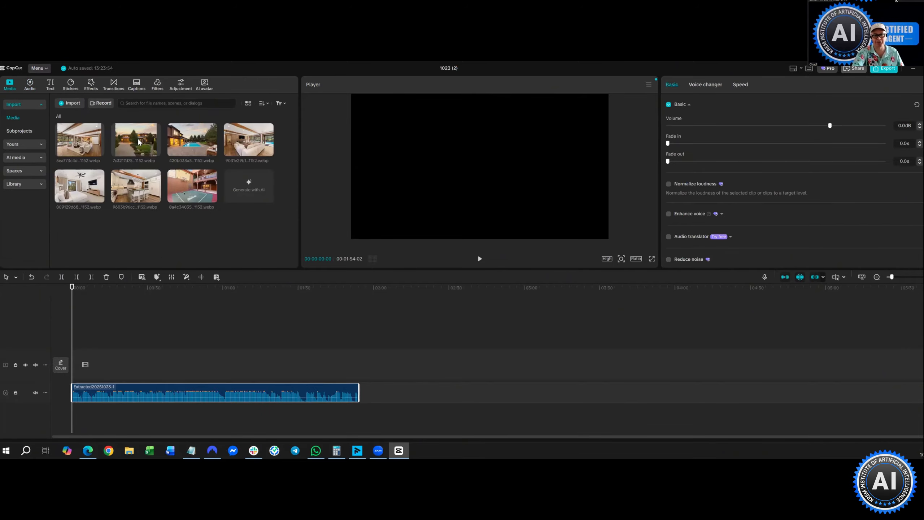
pyautogui.moveTo(139, 142)
pyautogui.moveTo(139, 142); pyautogui.dragTo(79, 365)
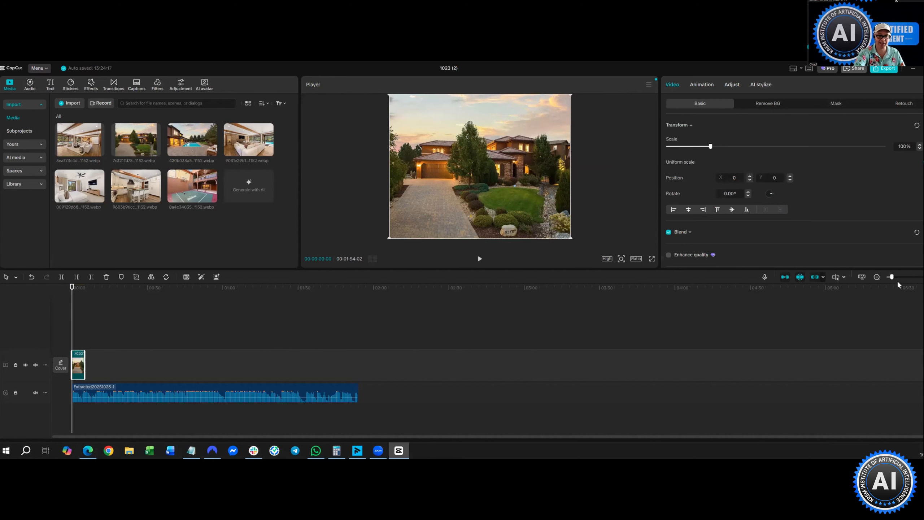
# - Zoom the timeline in, then switch to the ChatGPT 'Song lyrics creation' chat
pyautogui.scroll(2, 898, 284)
pyautogui.scroll(3, 818, 338)
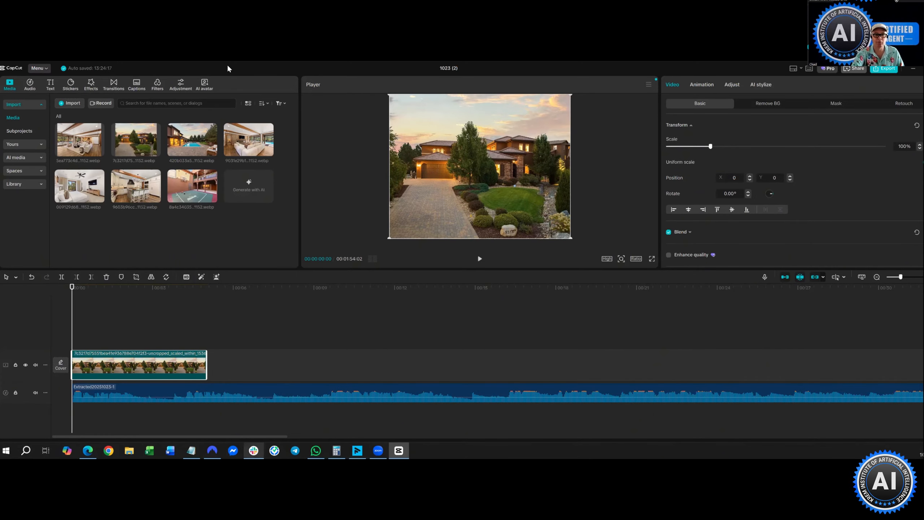
pyautogui.hotkey('alt', 'Tab')
# - Highlight the three Slide 1 Exterior Twilight lyric lines in the ChatGPT response
pyautogui.hotkey('ctrl', 'Tab')
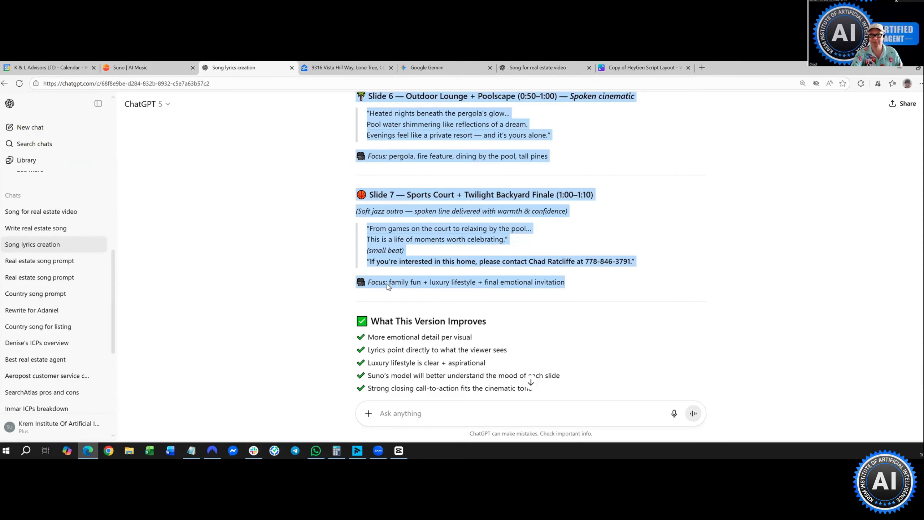
pyautogui.scroll(15, 352, 216)
pyautogui.scroll(-2, 351, 216)
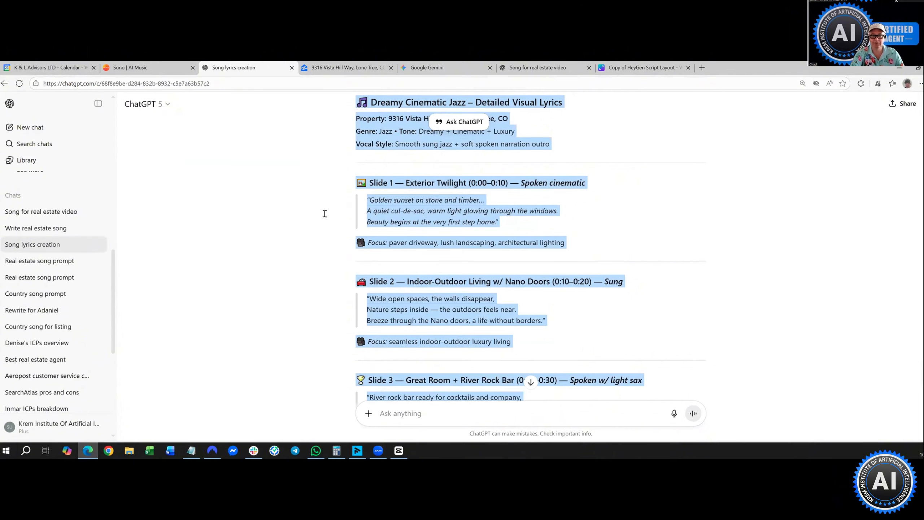
pyautogui.click(450, 217)
pyautogui.moveTo(367, 200); pyautogui.dragTo(468, 232)
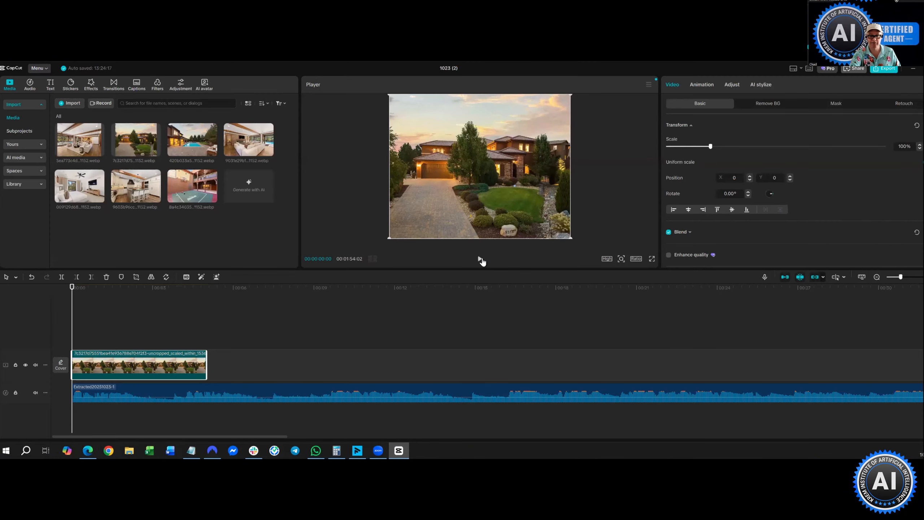
# - Play the project from the start, pause at about 00:00:14:17, then switch to ChatGPT
pyautogui.click(480, 260)
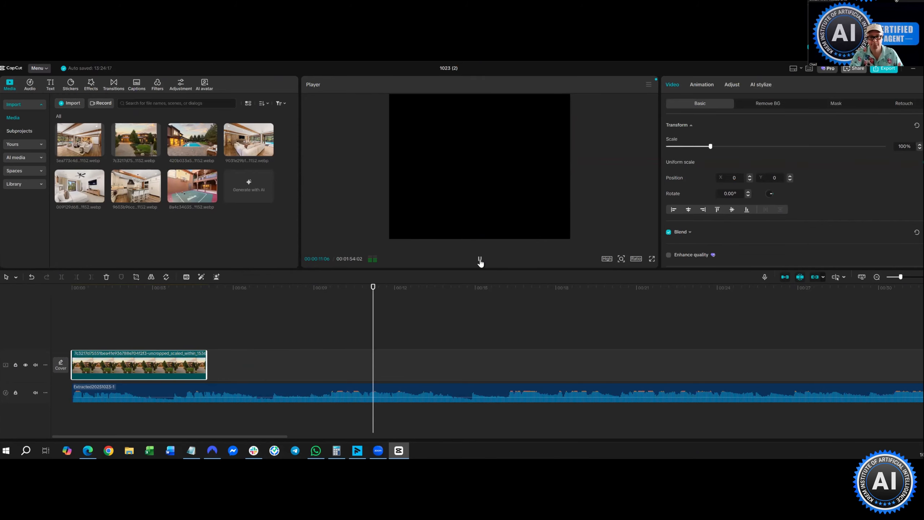
pyautogui.click(479, 260)
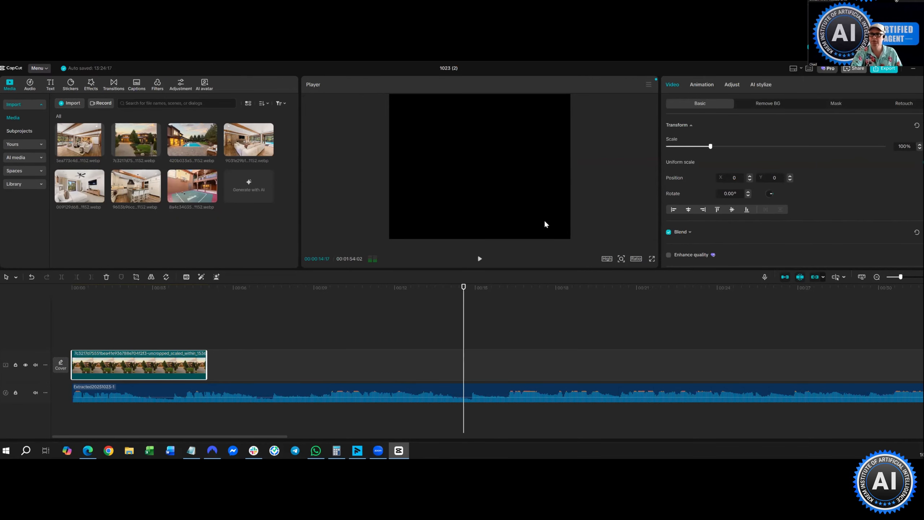
pyautogui.click(83, 454)
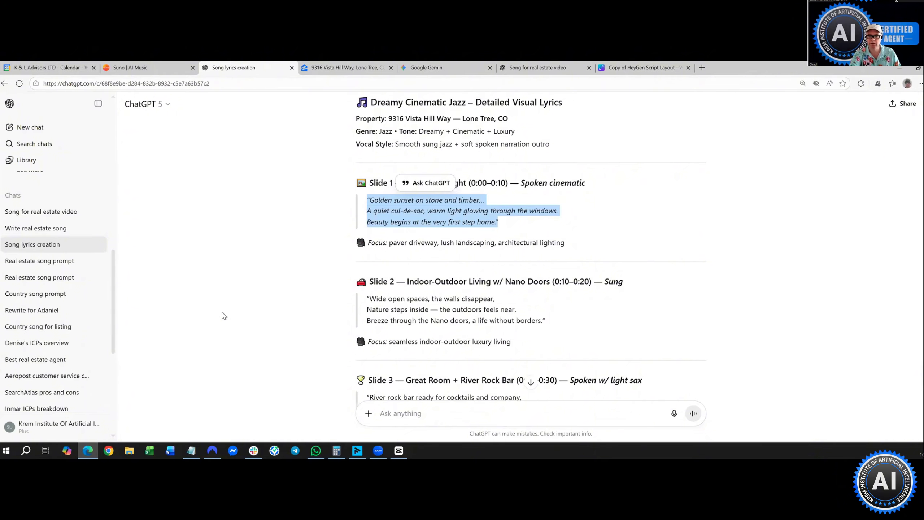
# - Deselect the Slide 1 lyrics, scroll through the timed lyrics, and minimize Edge back to CapCut
pyautogui.click(253, 246)
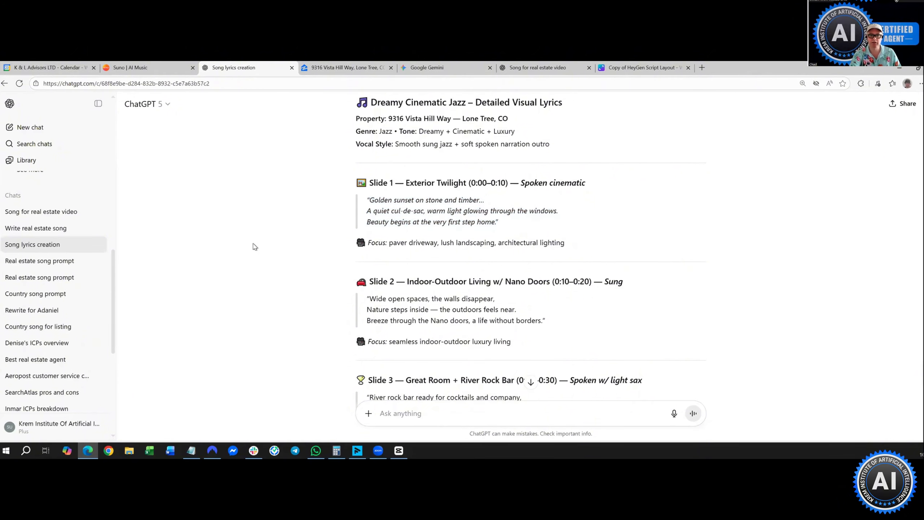
pyautogui.scroll(-15, 258, 250)
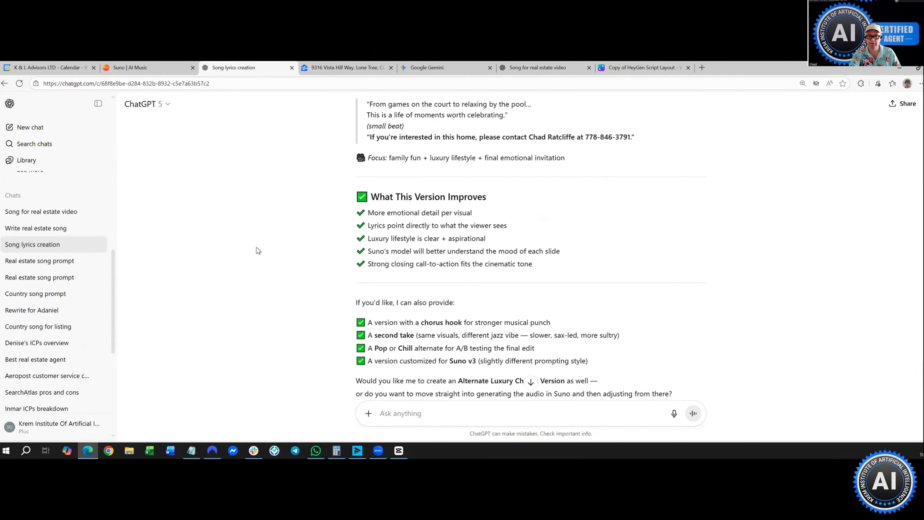
pyautogui.scroll(4, 258, 250)
pyautogui.scroll(4, 258, 251)
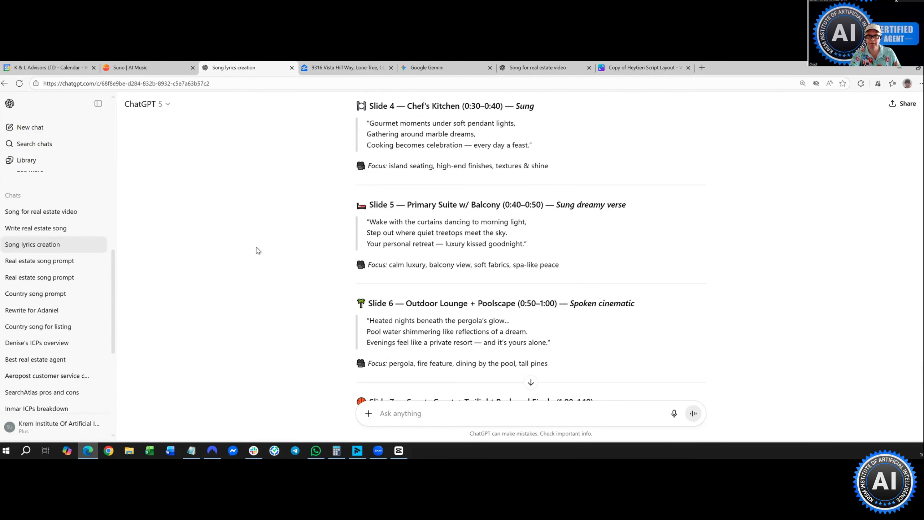
pyautogui.scroll(3, 258, 250)
pyautogui.scroll(3, 258, 251)
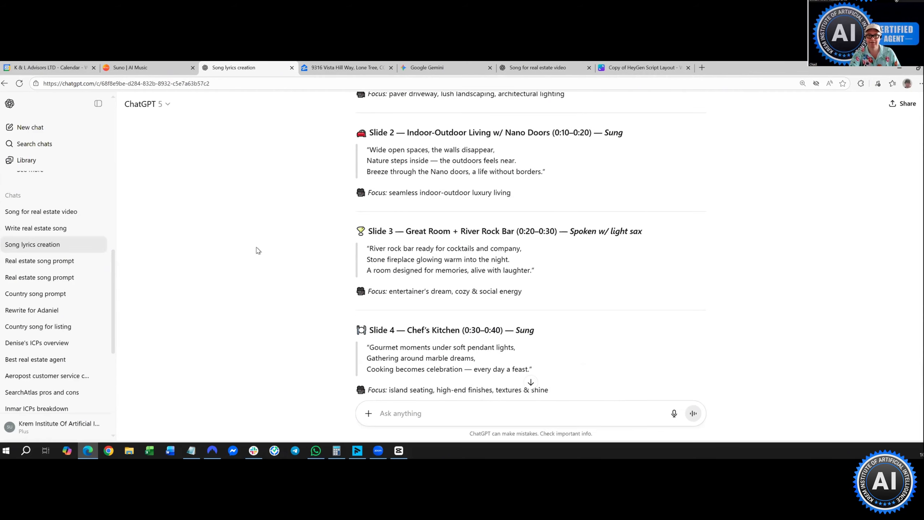
pyautogui.scroll(5, 258, 250)
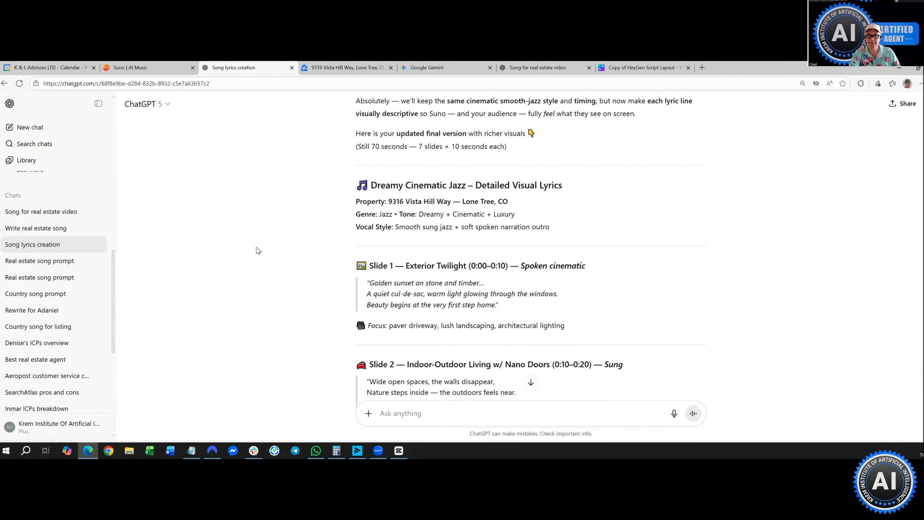
pyautogui.scroll(3, 258, 251)
pyautogui.scroll(-15, 258, 250)
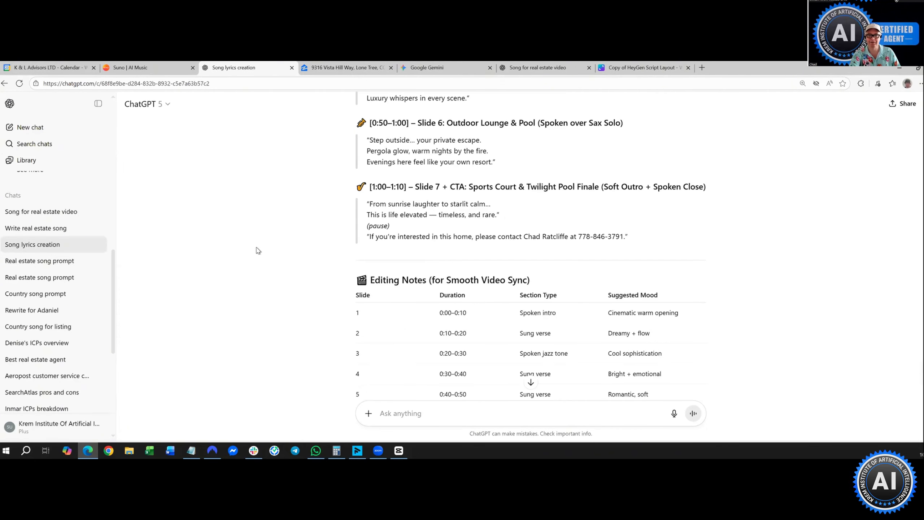
pyautogui.scroll(4, 258, 251)
pyautogui.scroll(3, 258, 250)
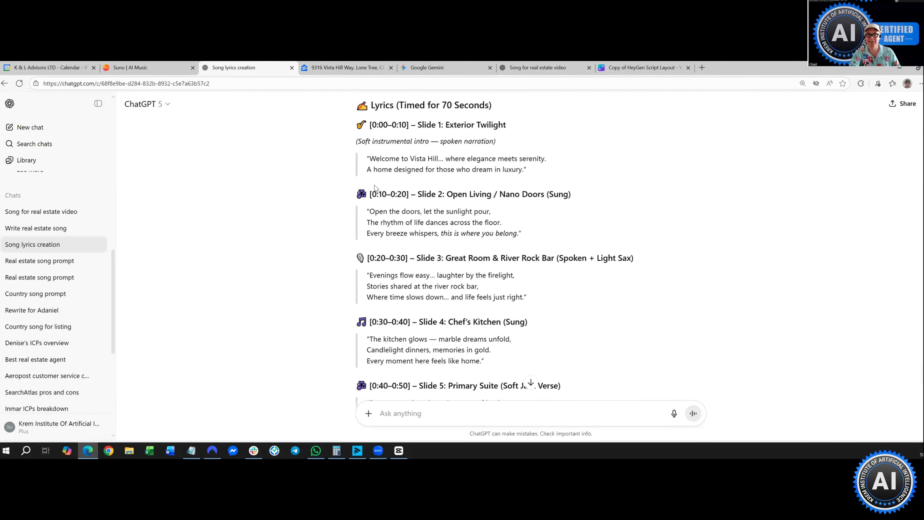
pyautogui.scroll(2, 373, 207)
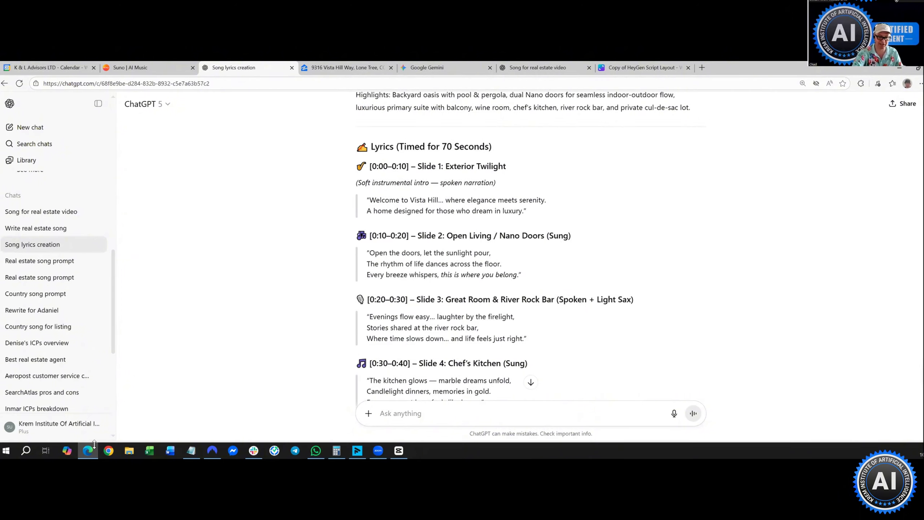
pyautogui.click(87, 458)
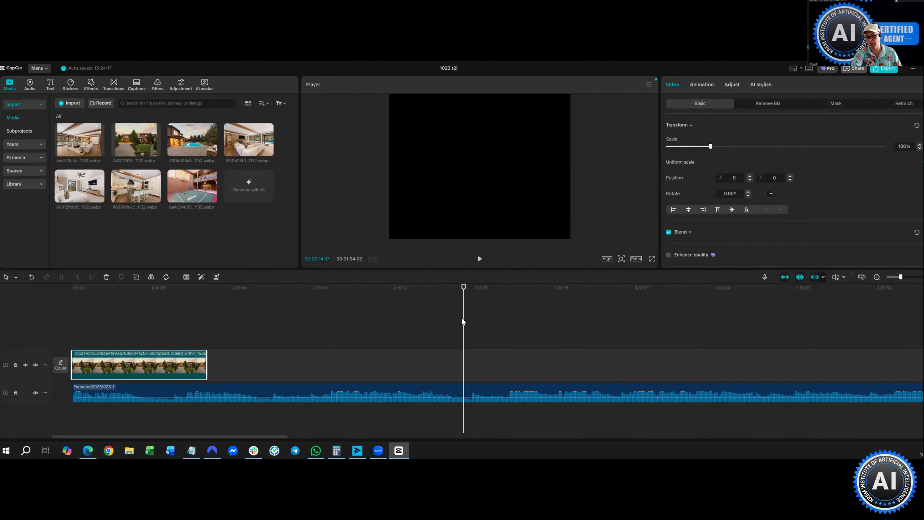
# - Stretch the house clip to the playhead at 00:00:14:24 and place the living room photo after it
pyautogui.moveTo(468, 291); pyautogui.dragTo(474, 290)
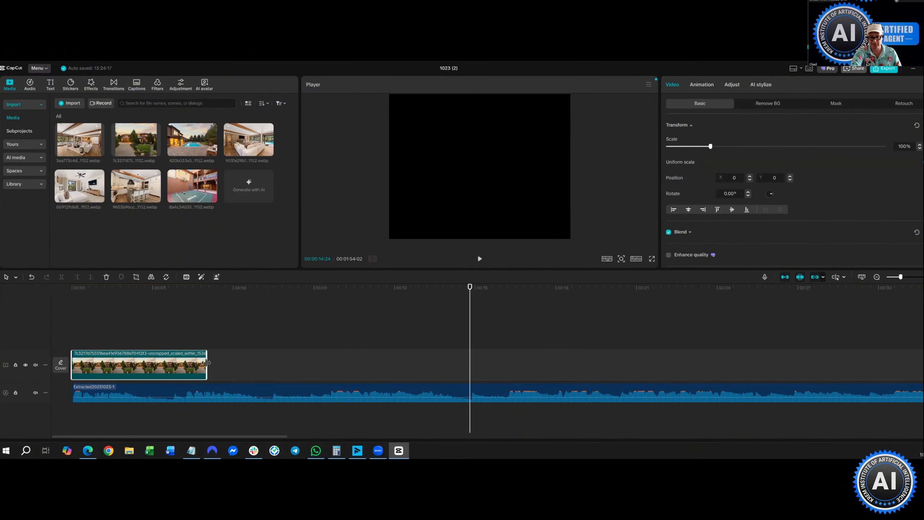
pyautogui.moveTo(206, 362); pyautogui.dragTo(333, 363)
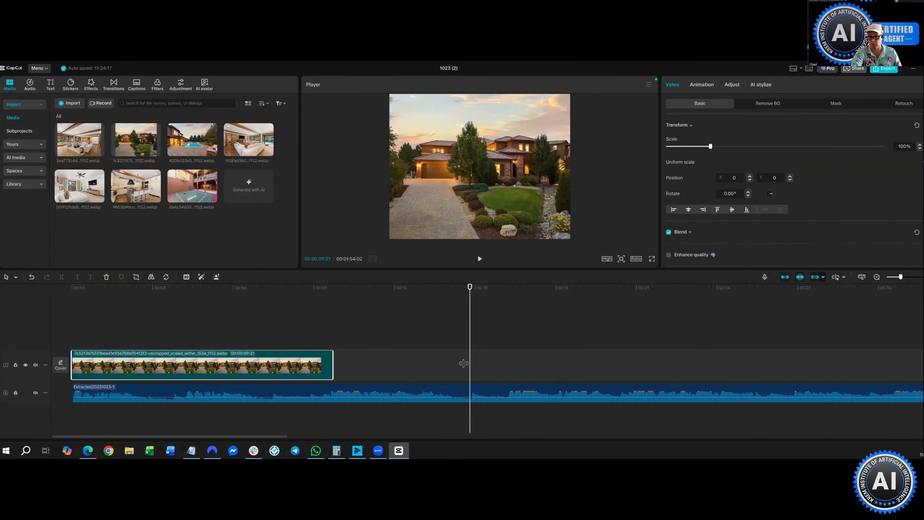
pyautogui.moveTo(463, 362); pyautogui.dragTo(469, 365)
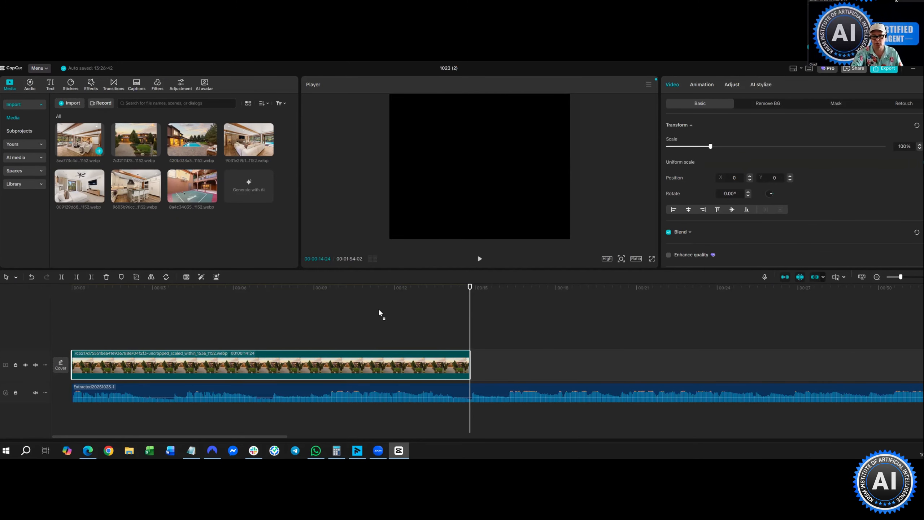
pyautogui.moveTo(379, 311); pyautogui.dragTo(481, 404)
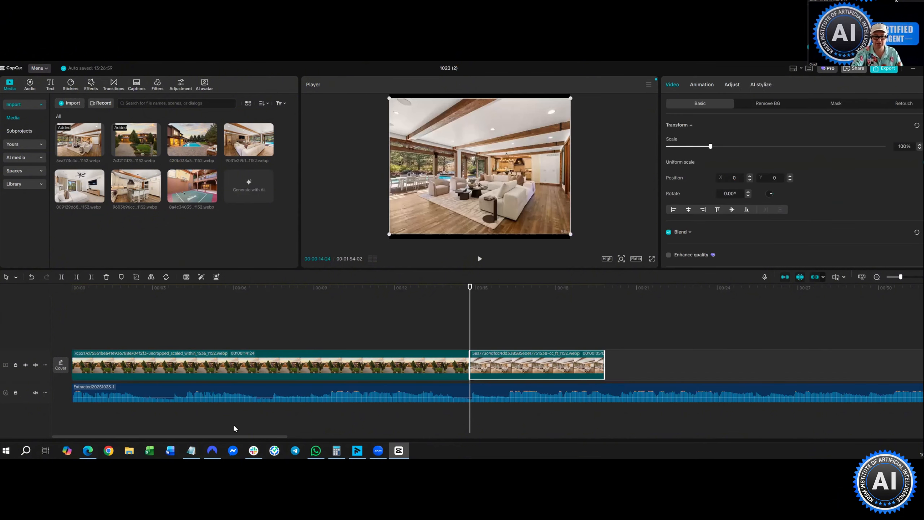
# - Check the 'Lyrics (Timed for 70 Seconds)' slide timings in ChatGPT, then return to CapCut
pyautogui.click(88, 451)
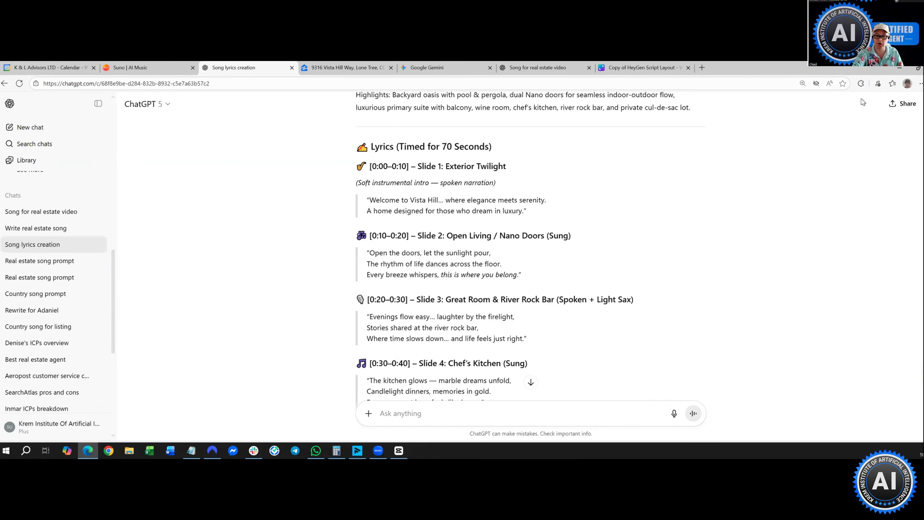
pyautogui.hotkey('alt', 'Tab')
# - Pause playback at 00:00:29:25 and drag the living room clip's right edge to the playhead
pyautogui.click(480, 261)
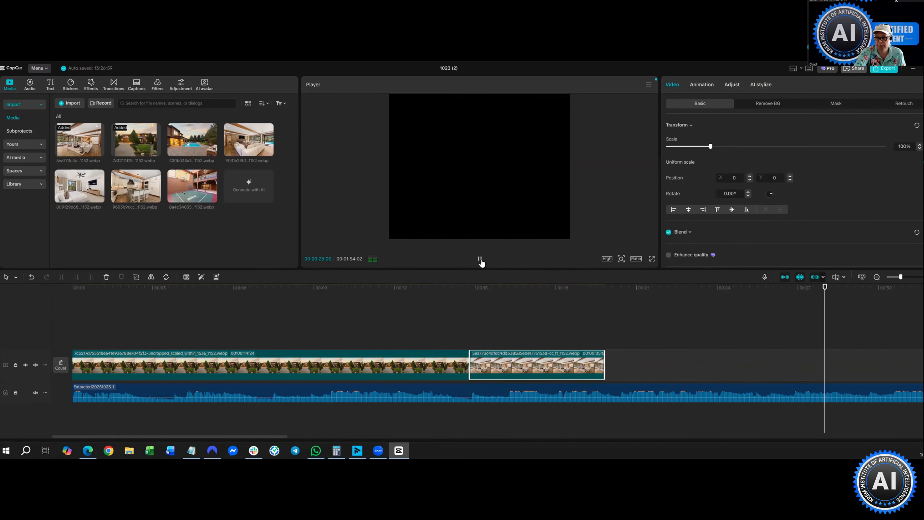
pyautogui.click(480, 259)
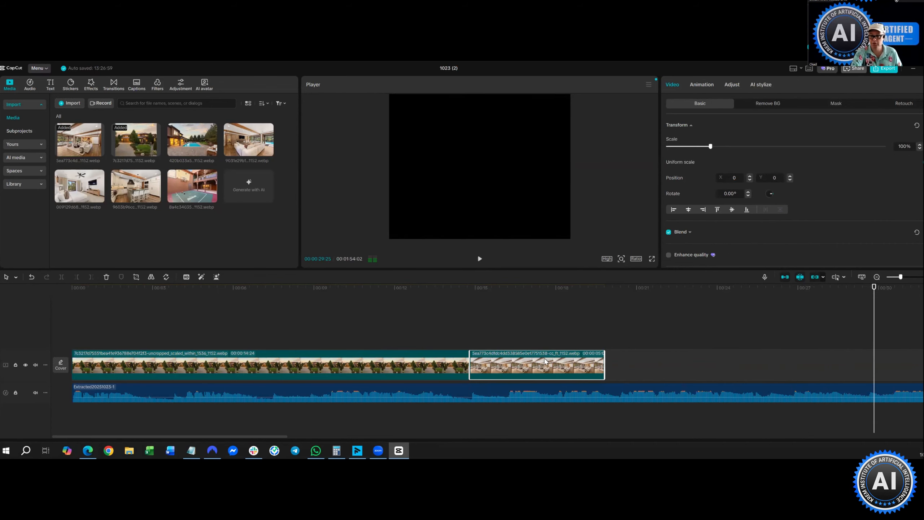
pyautogui.moveTo(603, 365); pyautogui.dragTo(874, 380)
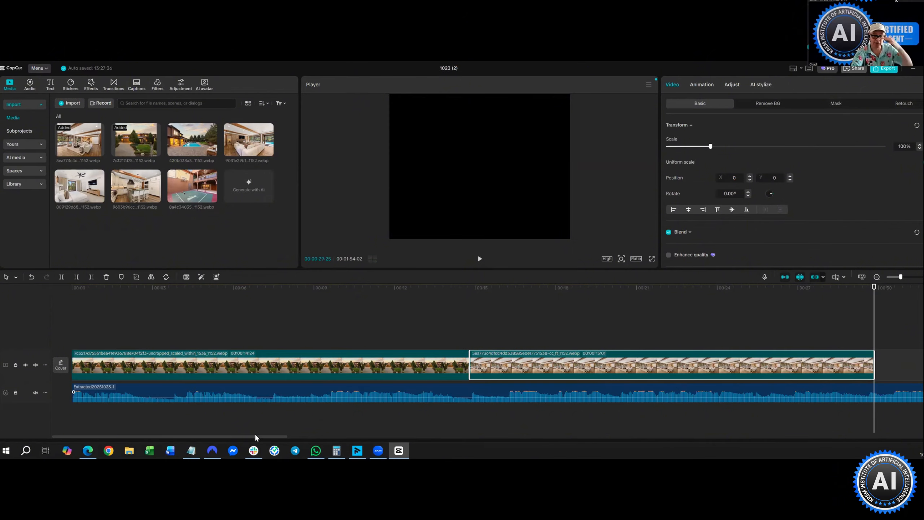
pyautogui.moveTo(268, 436); pyautogui.dragTo(431, 453)
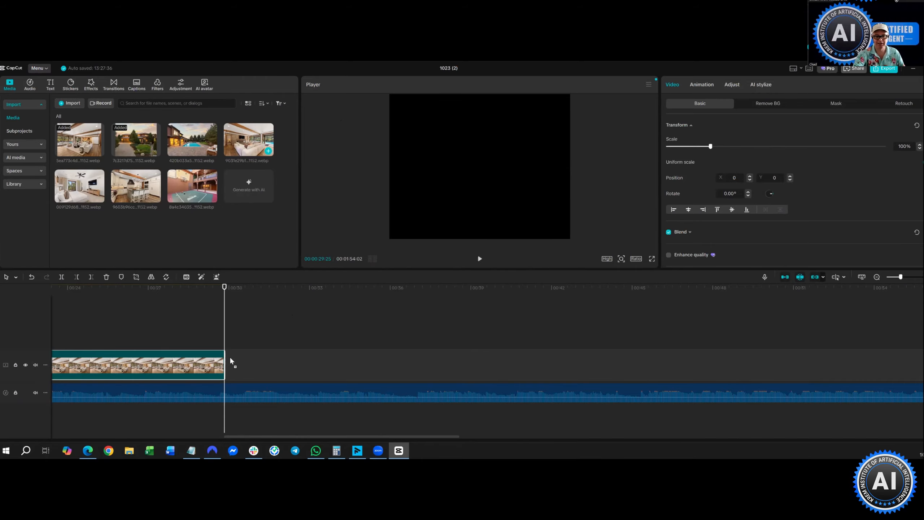
# - Append the fireplace sitting-room and kitchen photos, lengthening them to about 14 and 16 seconds
pyautogui.moveTo(230, 359); pyautogui.dragTo(227, 361)
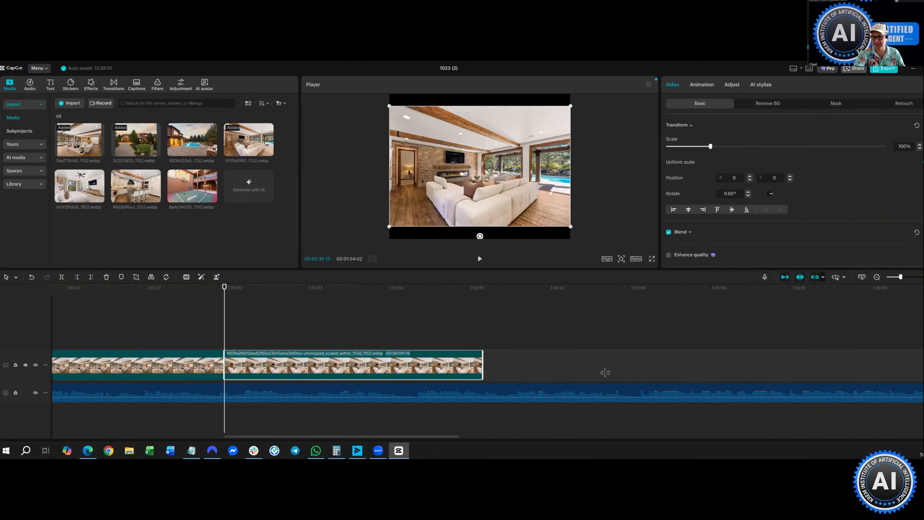
pyautogui.moveTo(605, 372); pyautogui.dragTo(612, 372)
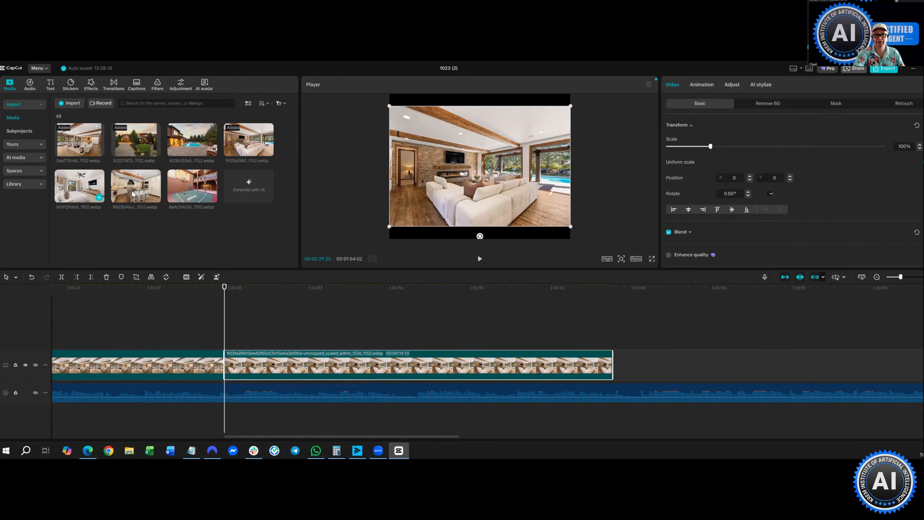
pyautogui.moveTo(132, 193); pyautogui.dragTo(613, 367)
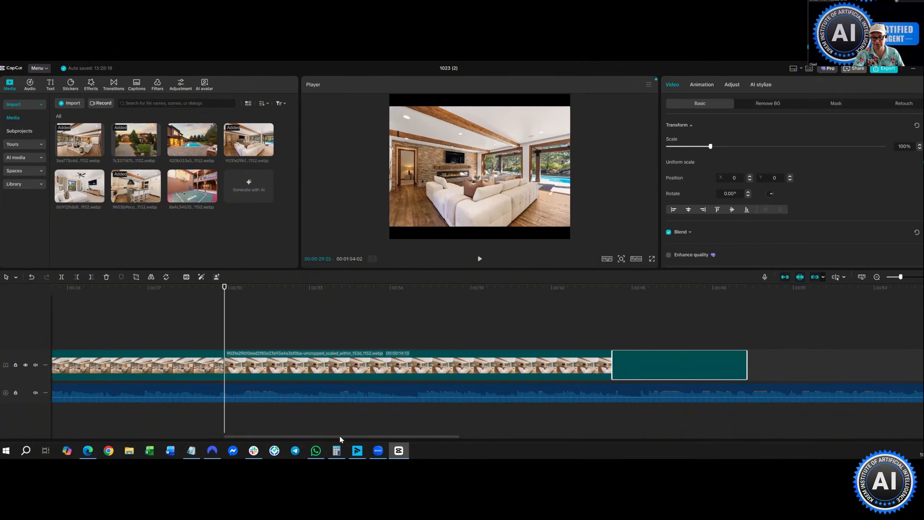
pyautogui.hscroll(4, 392, 366)
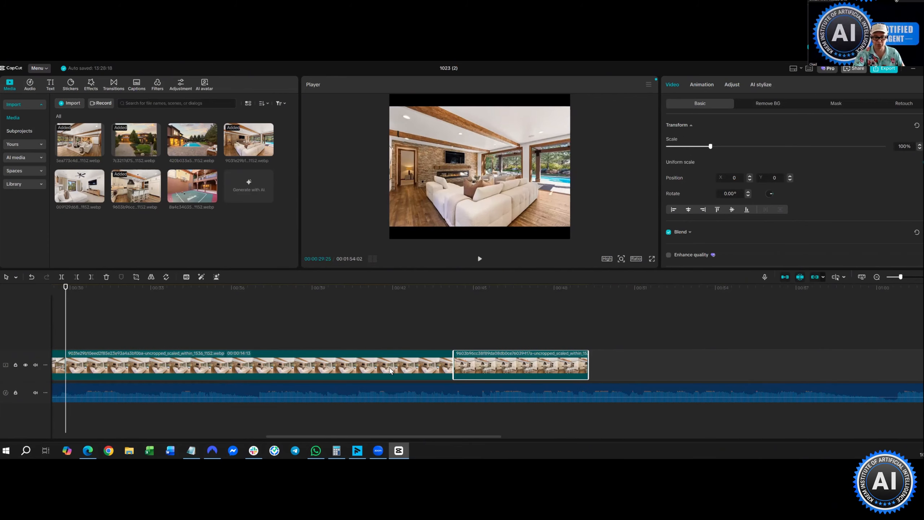
pyautogui.hscroll(5, 392, 366)
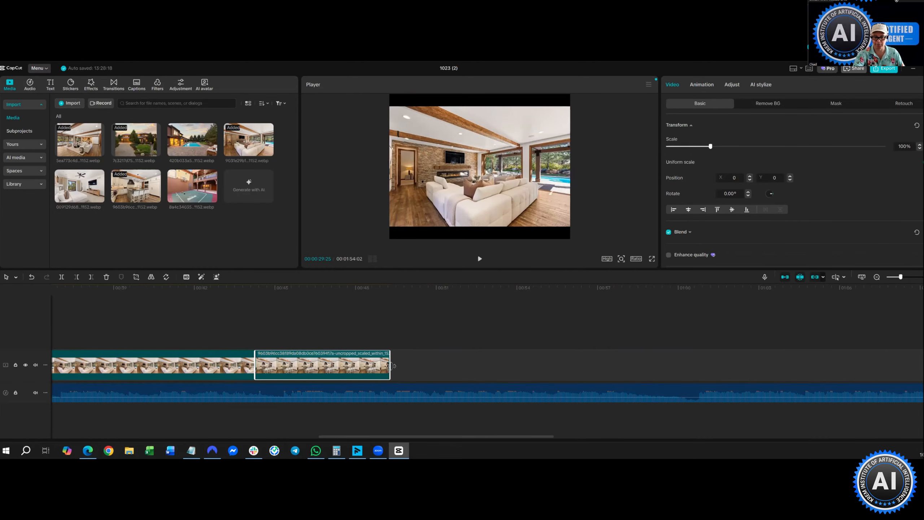
pyautogui.moveTo(600, 367); pyautogui.dragTo(683, 372)
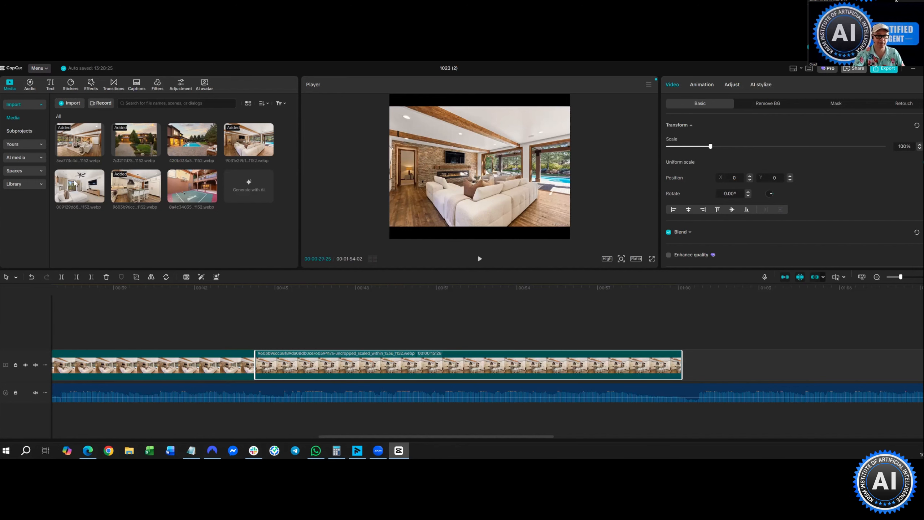
# - Add the 009129… interior photo at the track's end and extend it to 00:00:17:21
pyautogui.click(90, 196)
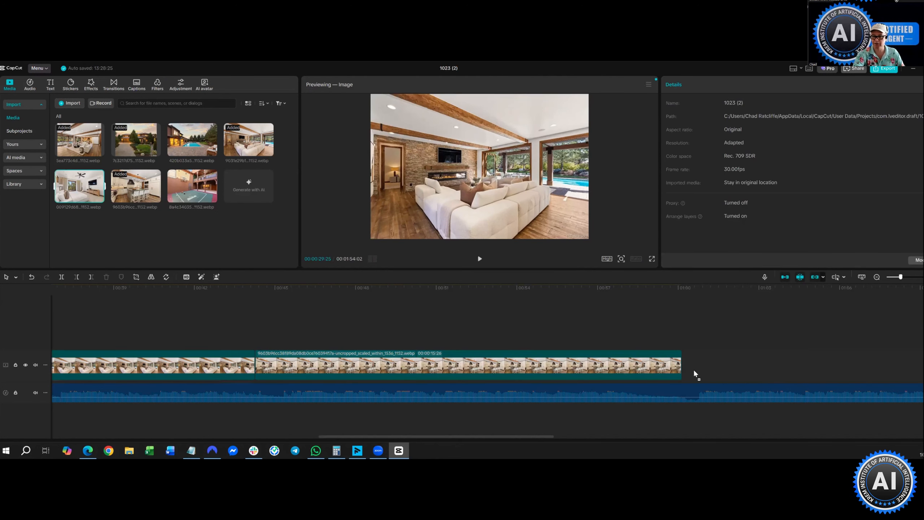
pyautogui.moveTo(694, 372); pyautogui.dragTo(683, 363)
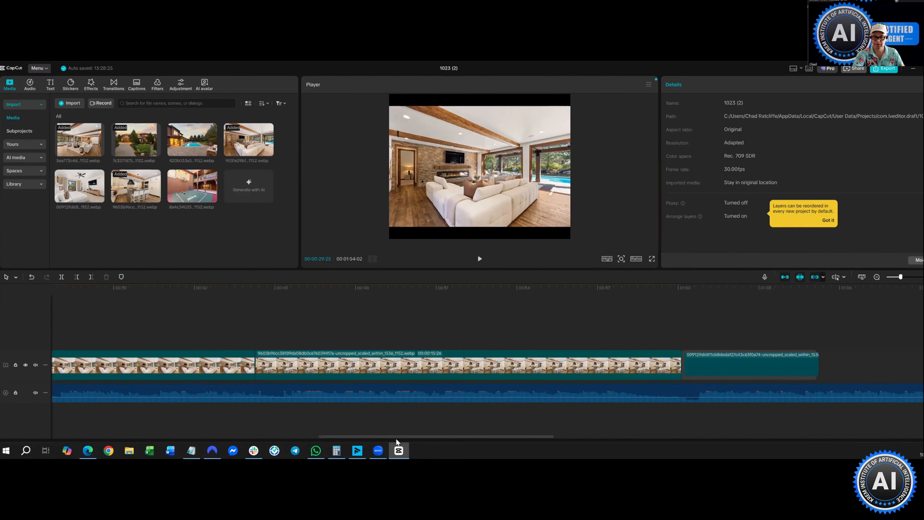
pyautogui.moveTo(529, 435); pyautogui.dragTo(684, 436)
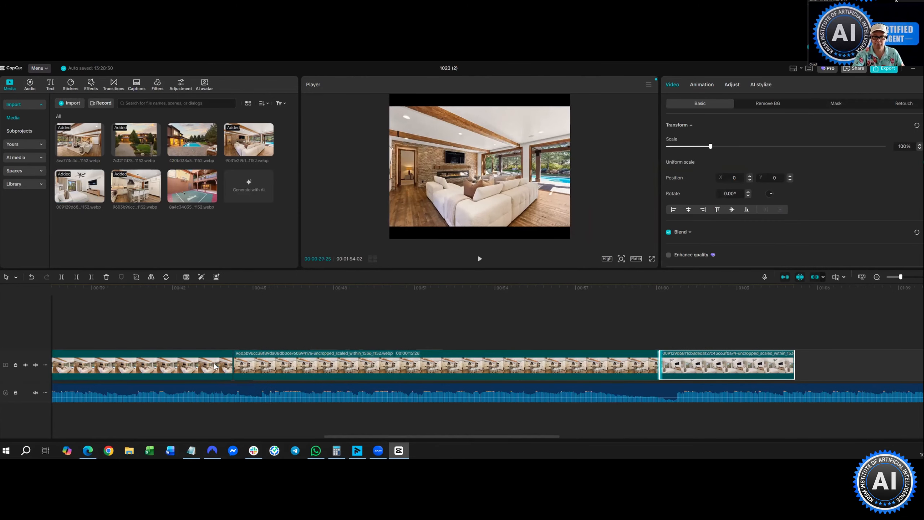
pyautogui.moveTo(228, 365); pyautogui.dragTo(569, 376)
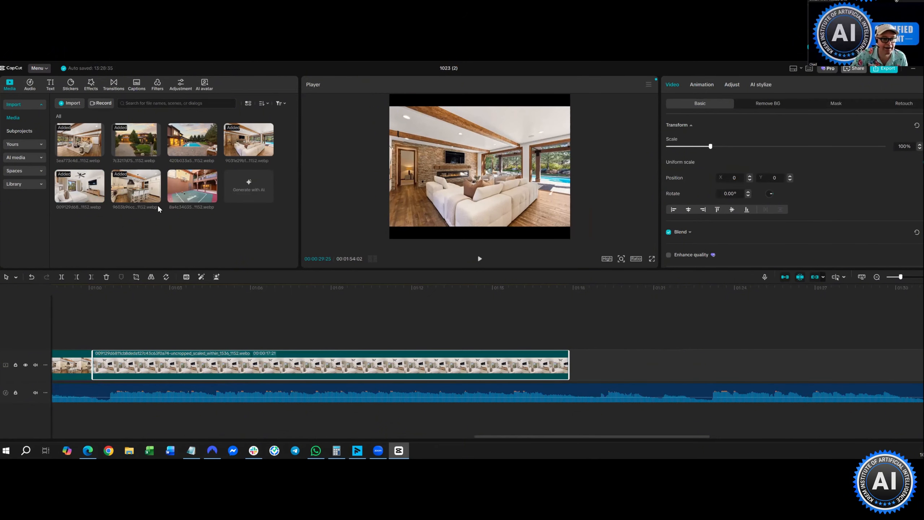
# - Import the a992ad… backyard patio photo from Downloads and append it, stretched to 00:00:08:12
pyautogui.click(70, 104)
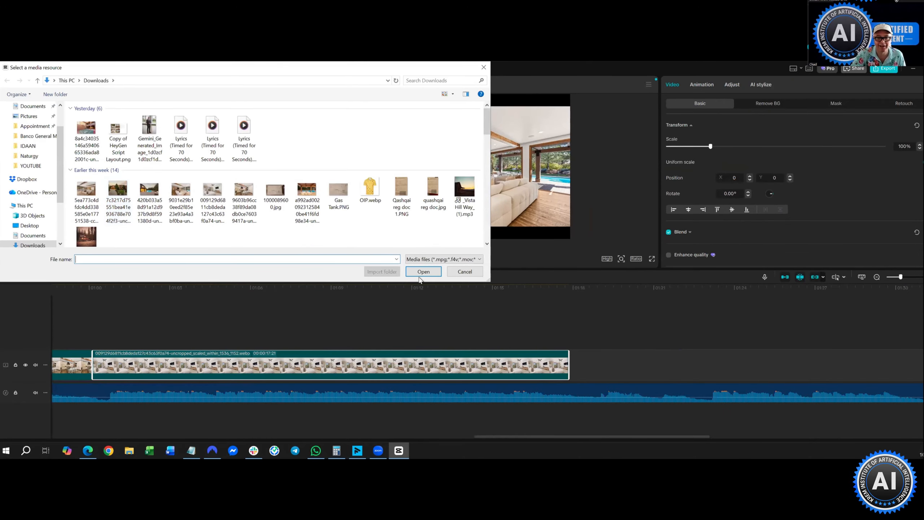
pyautogui.click(307, 197)
pyautogui.click(424, 271)
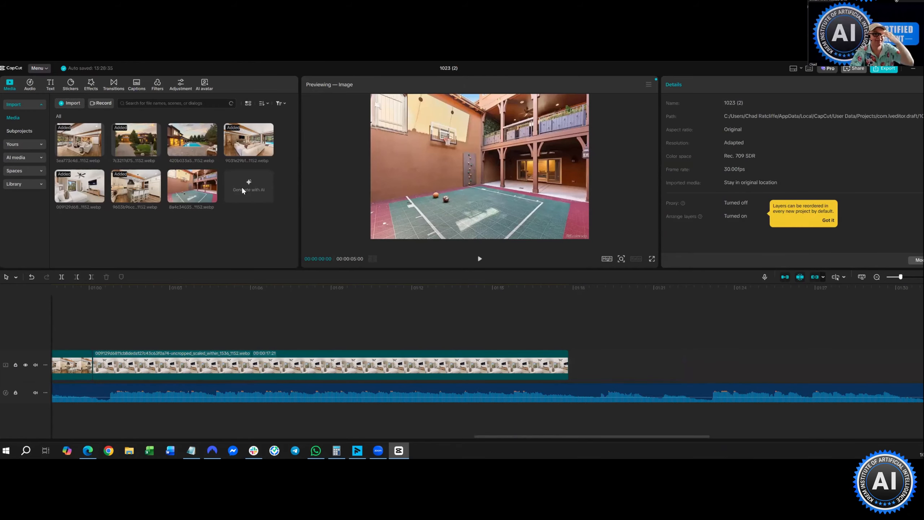
pyautogui.moveTo(562, 393); pyautogui.dragTo(575, 364)
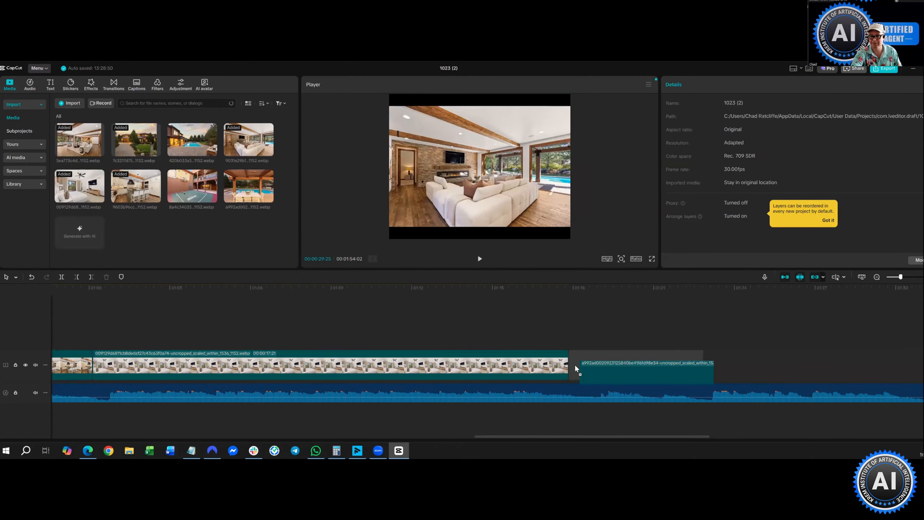
pyautogui.moveTo(710, 363); pyautogui.dragTo(709, 363)
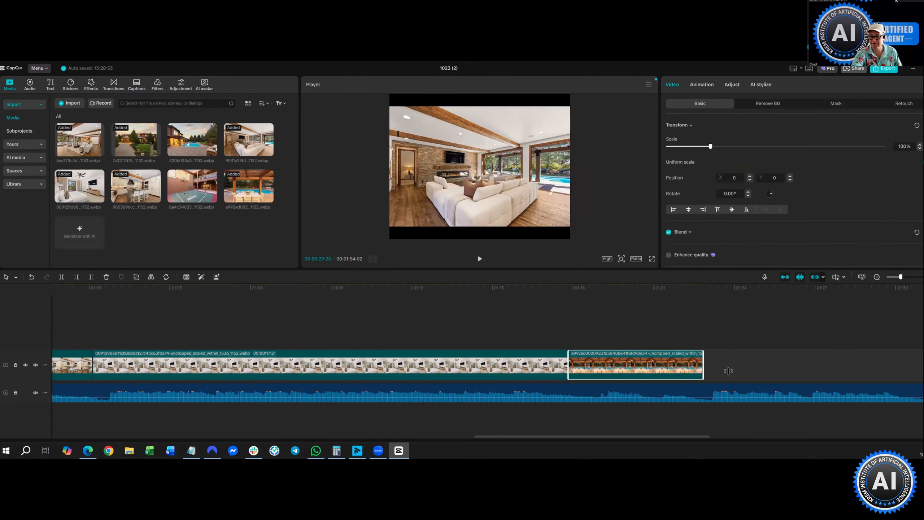
pyautogui.moveTo(792, 373); pyautogui.dragTo(795, 373)
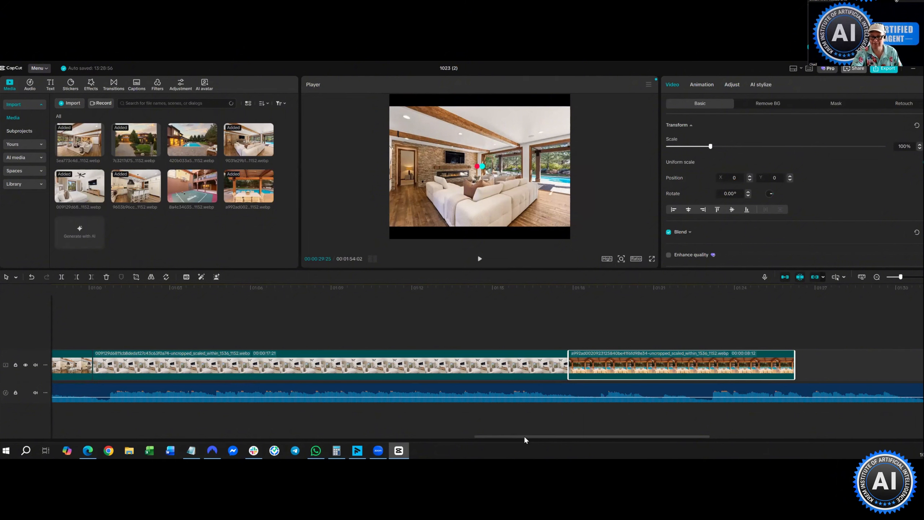
# - Append the 8a4c34… basketball-court photo and lengthen it to about 15 seconds
pyautogui.moveTo(616, 450); pyautogui.dragTo(640, 453)
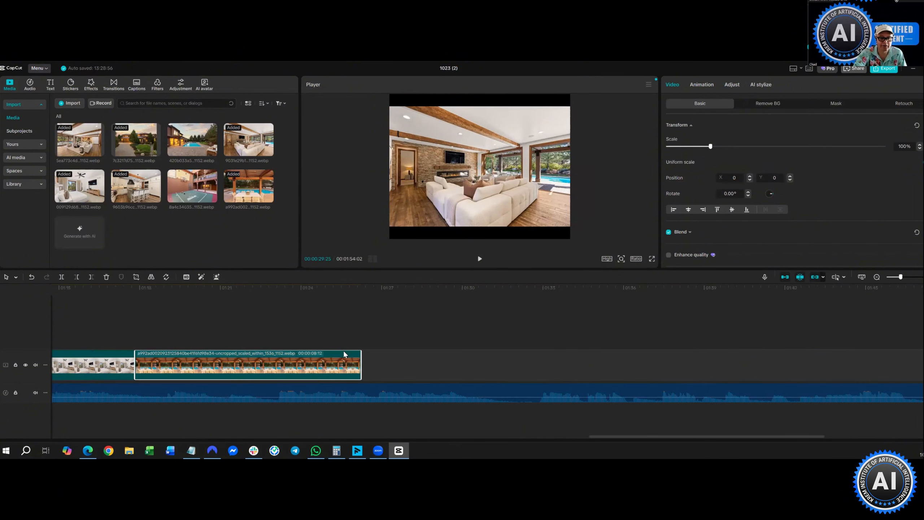
pyautogui.moveTo(192, 185); pyautogui.dragTo(357, 371)
pyautogui.moveTo(469, 387); pyautogui.dragTo(558, 377)
pyautogui.moveTo(767, 374); pyautogui.dragTo(766, 373)
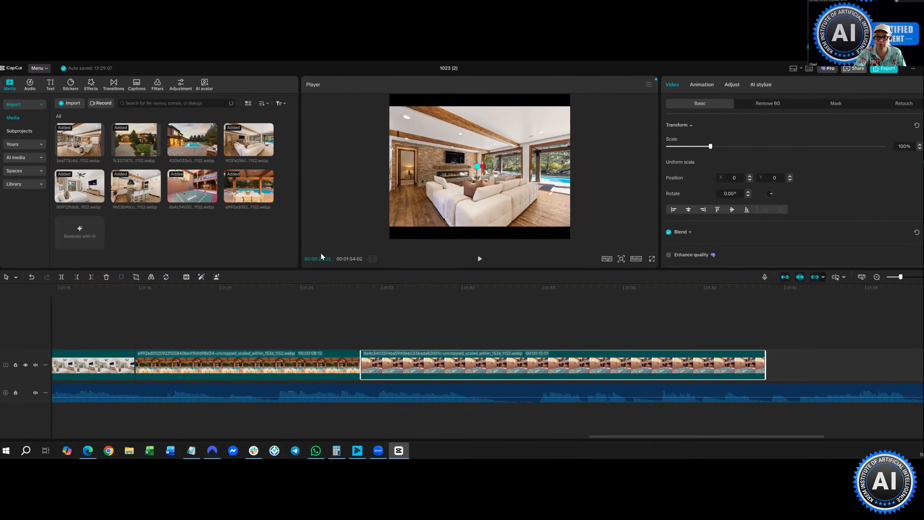
# - Append the 420b033a… house-exterior photo and extend it to the music's 1:54 end
pyautogui.moveTo(783, 351); pyautogui.dragTo(766, 370)
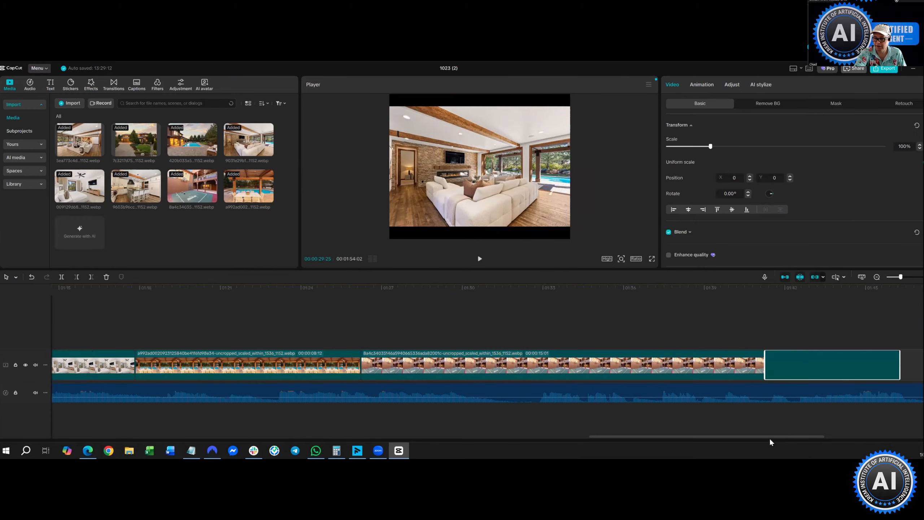
pyautogui.hscroll(2, 841, 430)
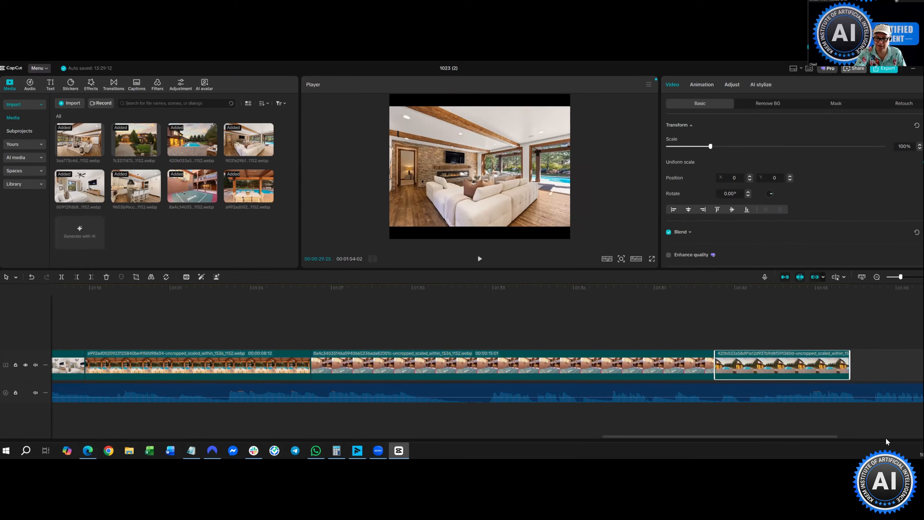
pyautogui.hscroll(10, 470, 371)
pyautogui.moveTo(478, 366); pyautogui.dragTo(691, 387)
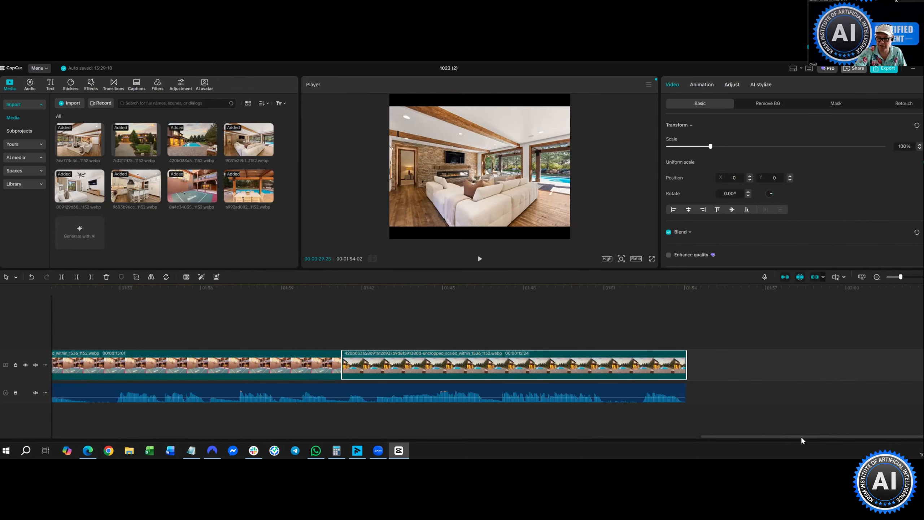
pyautogui.hscroll(-5, 100, 397)
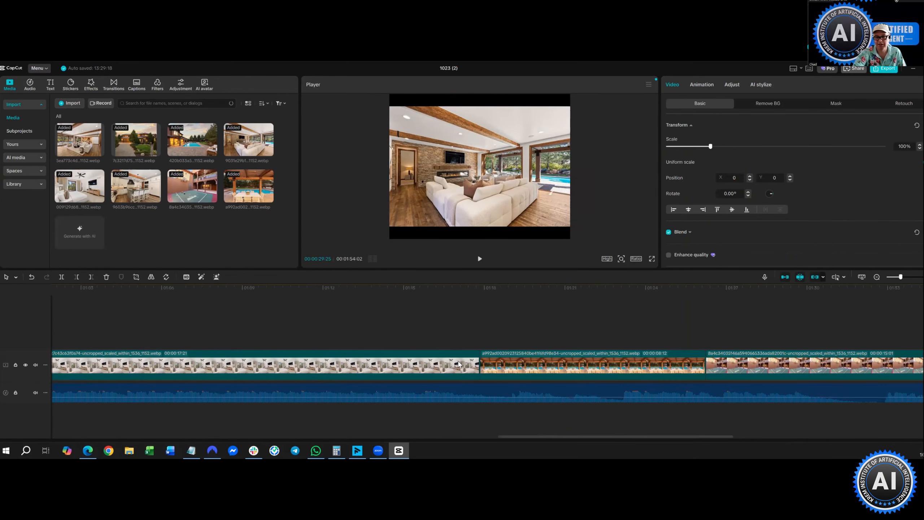
pyautogui.hscroll(-10, 468, 364)
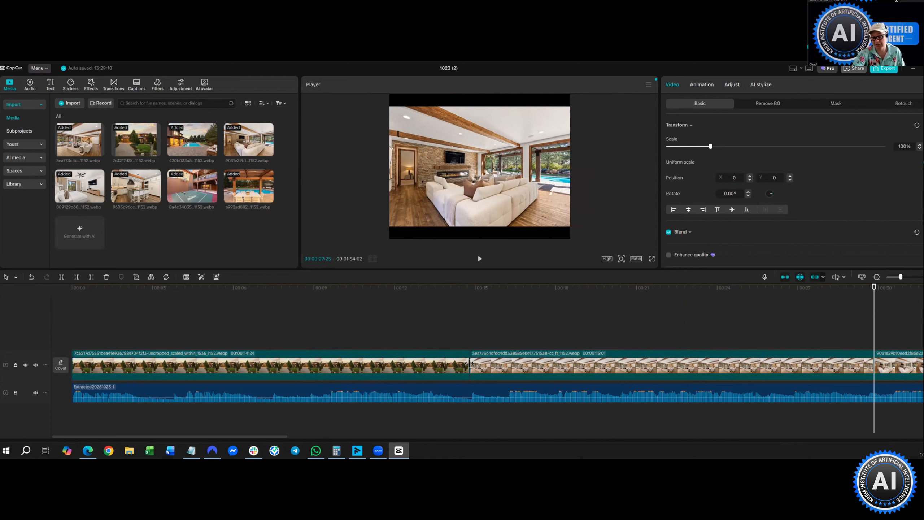
pyautogui.click(436, 314)
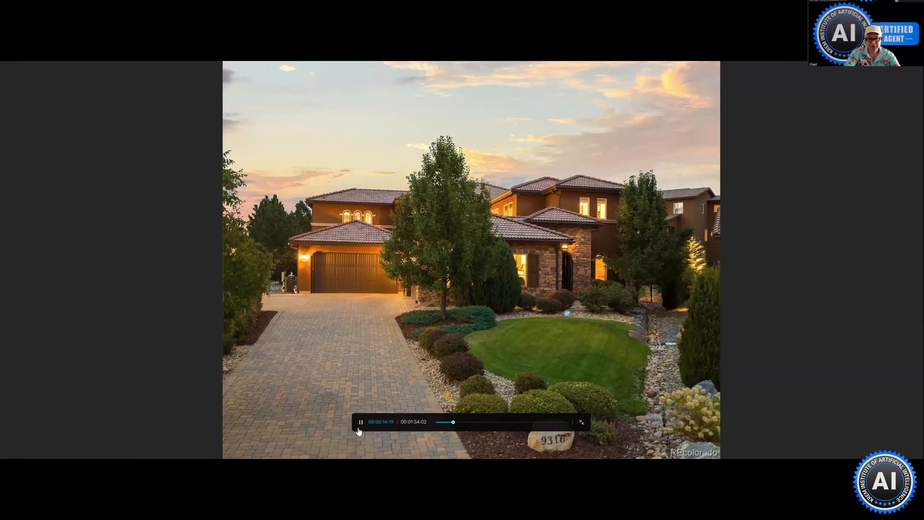
pyautogui.press('Escape')
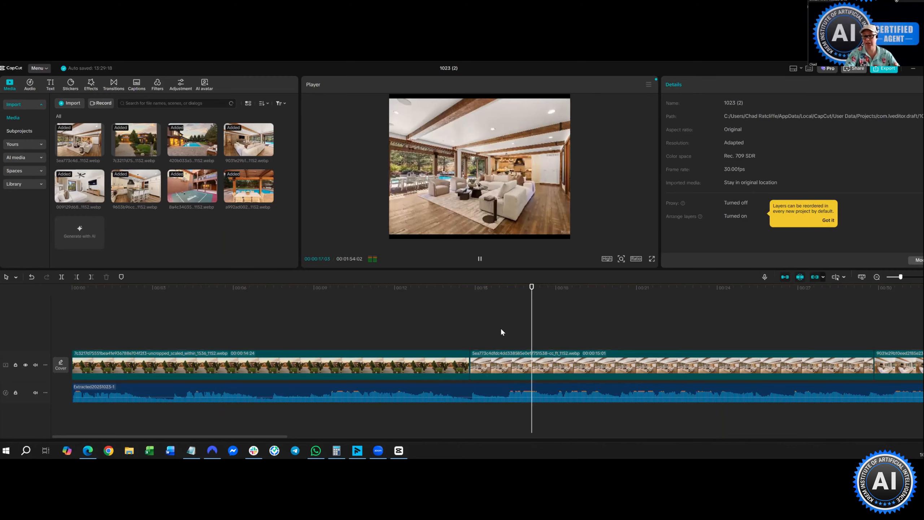
pyautogui.press('space')
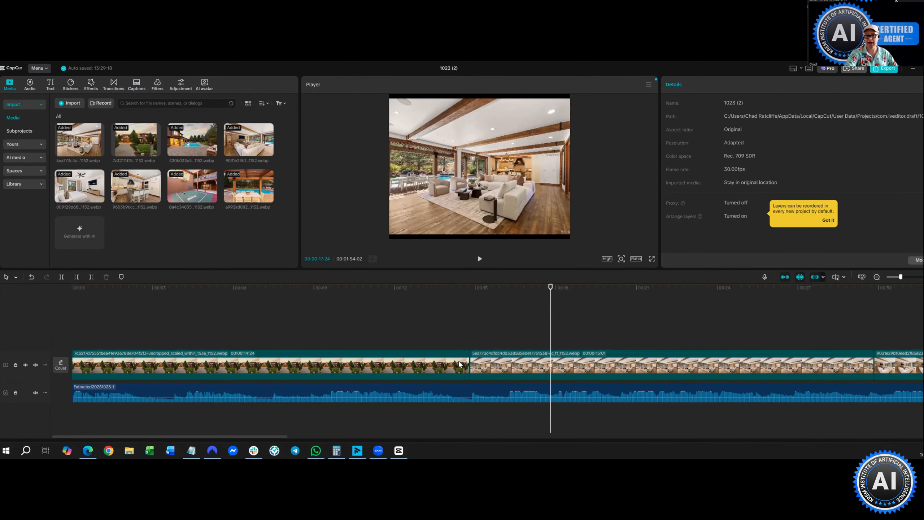
# - Apply the Quirk… In animation to the second living-room clip, lasting 0.8s
pyautogui.click(484, 363)
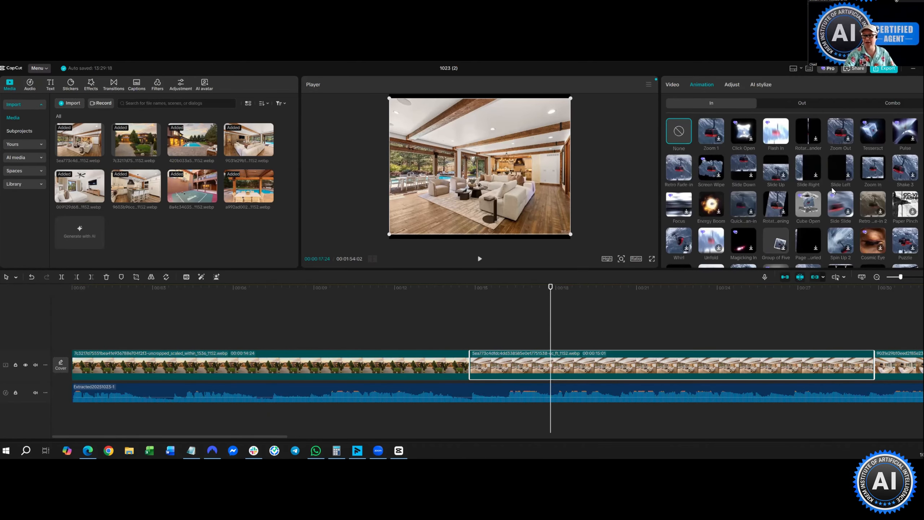
pyautogui.scroll(-2, 833, 190)
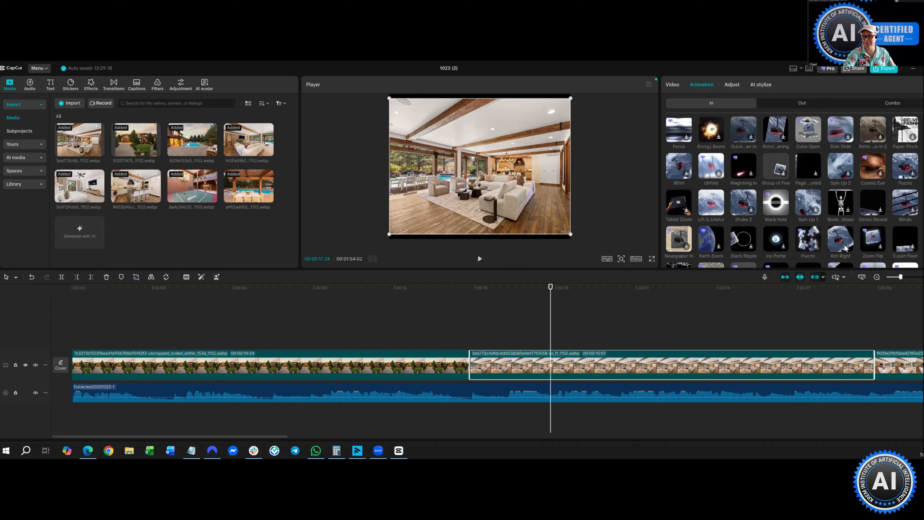
pyautogui.scroll(-2, 808, 213)
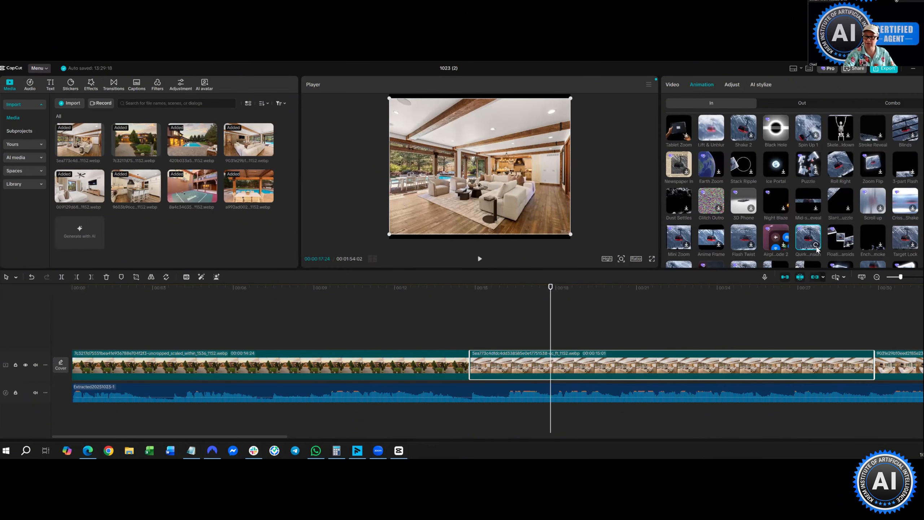
pyautogui.click(817, 249)
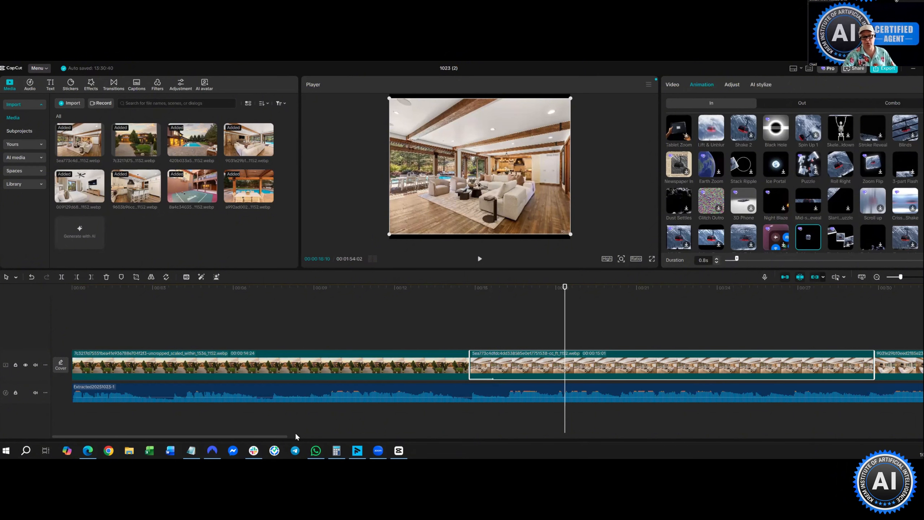
# - Apply the Stack Ripple In animation at 2.0s duration to the next living-room clip
pyautogui.hscroll(5, 429, 439)
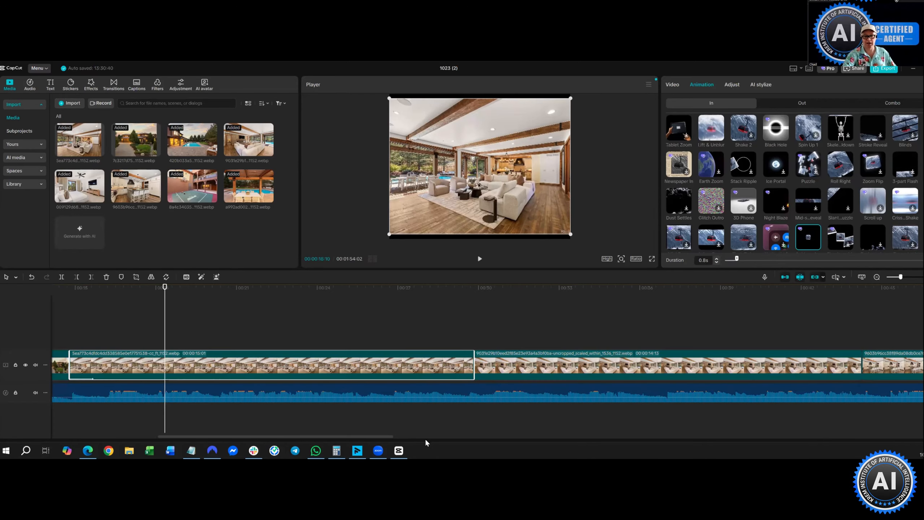
pyautogui.hscroll(2, 418, 440)
pyautogui.hscroll(-1, 359, 380)
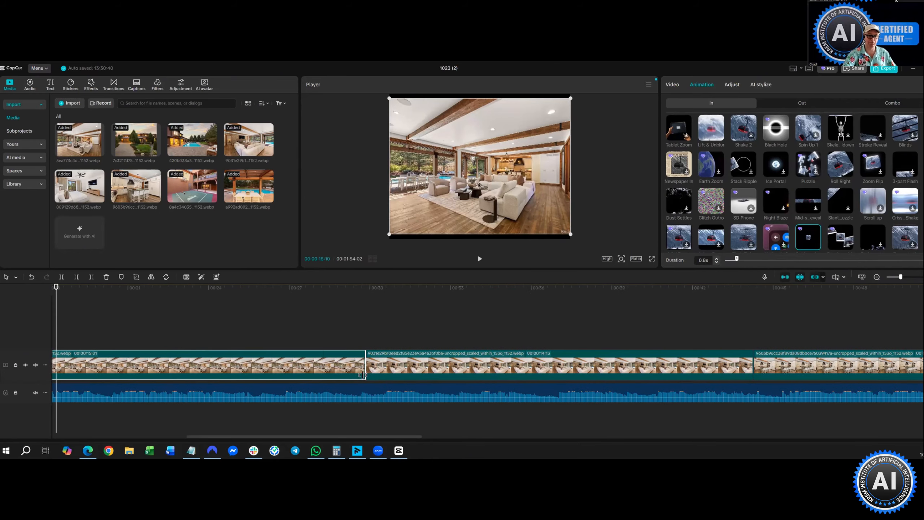
pyautogui.click(395, 371)
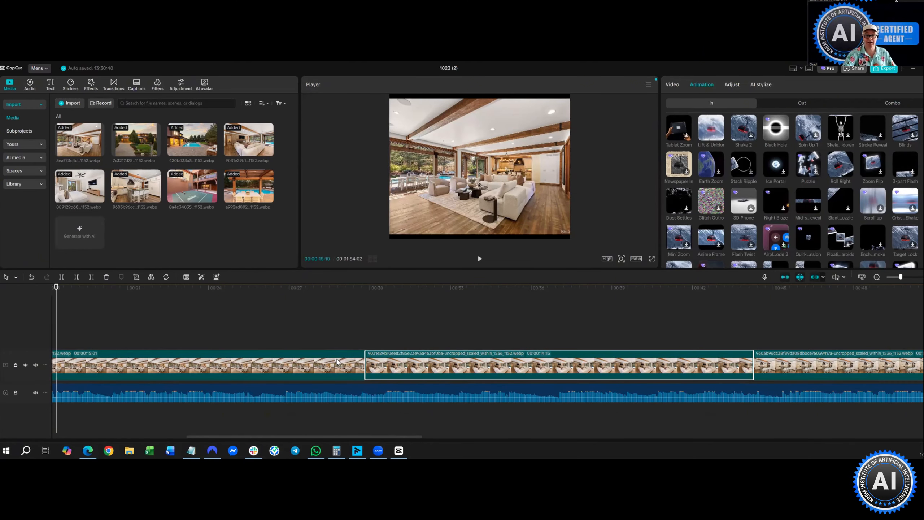
pyautogui.click(322, 363)
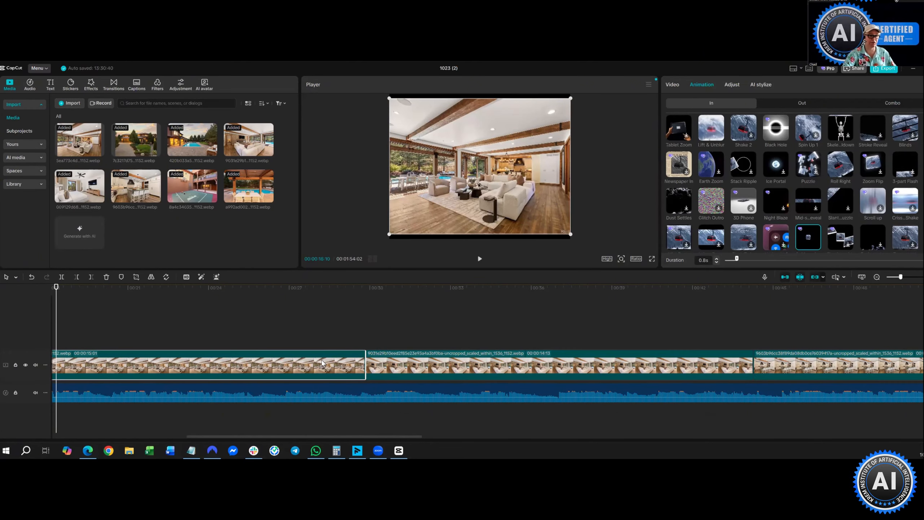
pyautogui.click(377, 366)
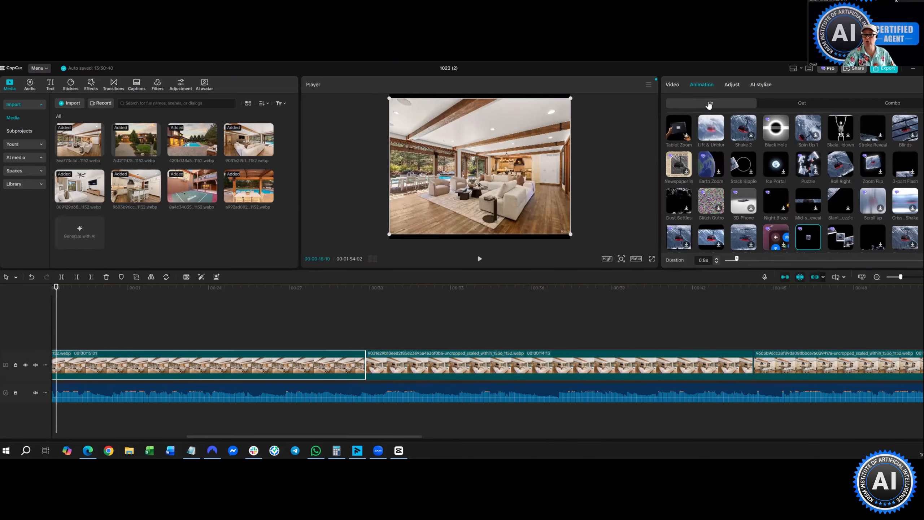
pyautogui.click(748, 170)
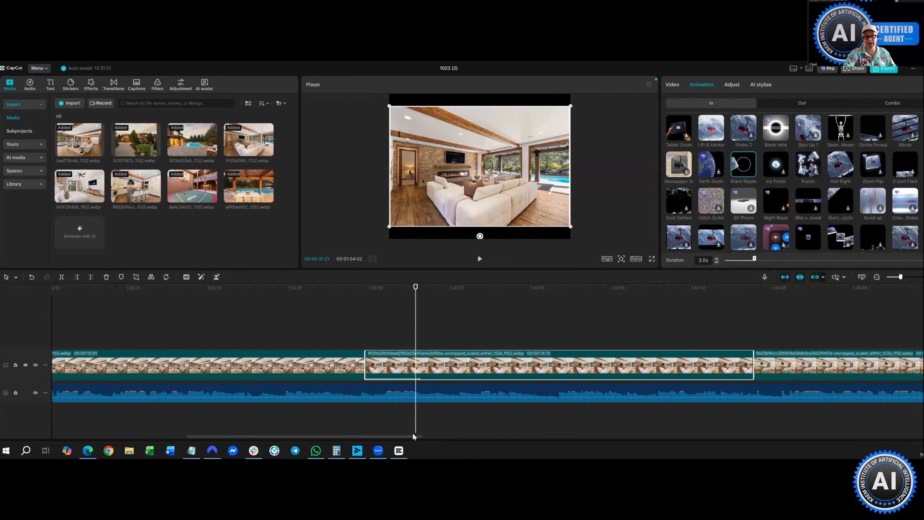
# - Return the playhead to the start and play back the slideshow's first second or two
pyautogui.moveTo(421, 436); pyautogui.dragTo(596, 452)
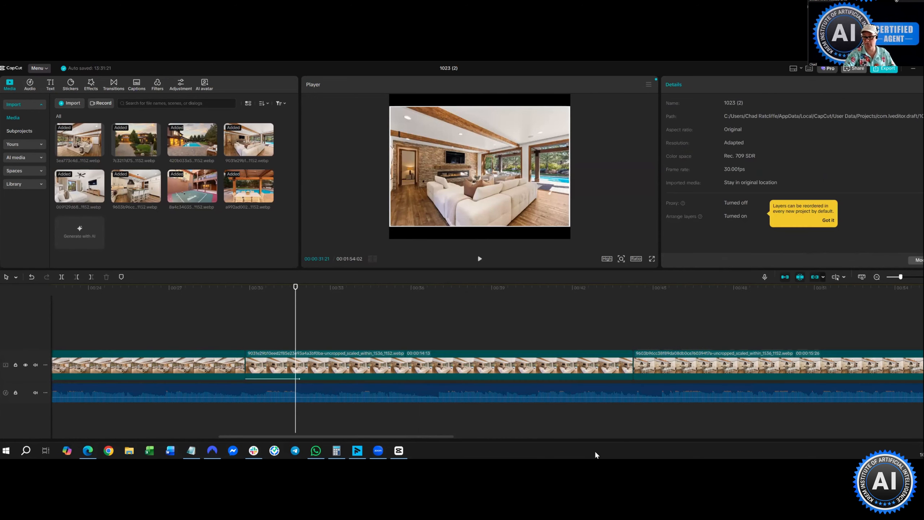
pyautogui.moveTo(715, 460); pyautogui.dragTo(814, 450)
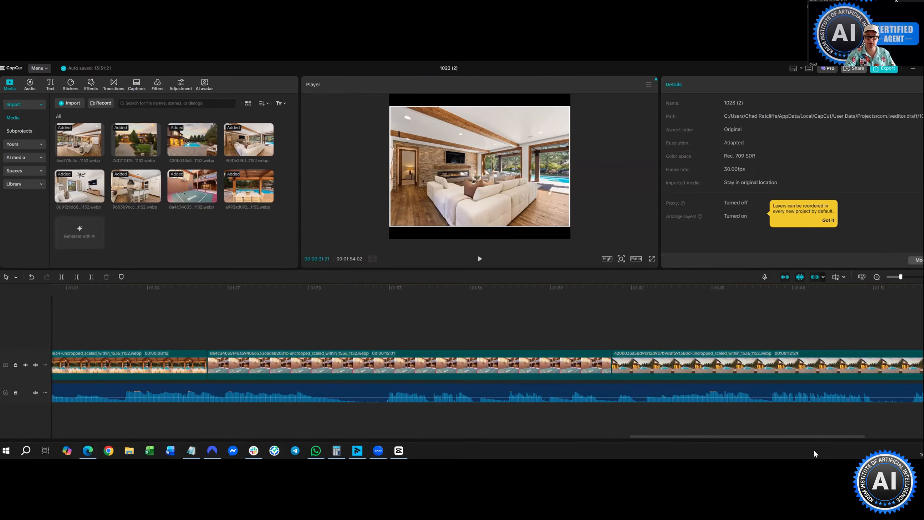
pyautogui.moveTo(483, 454); pyautogui.dragTo(243, 437)
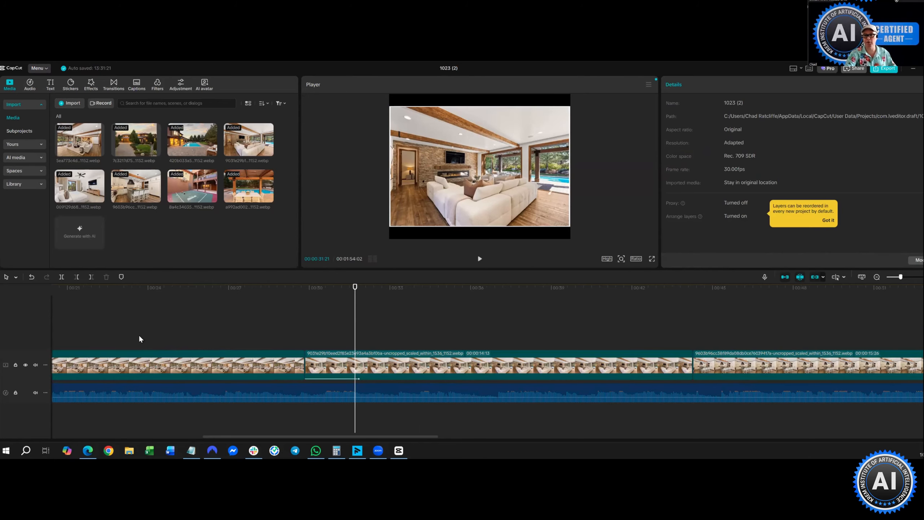
pyautogui.press('Home')
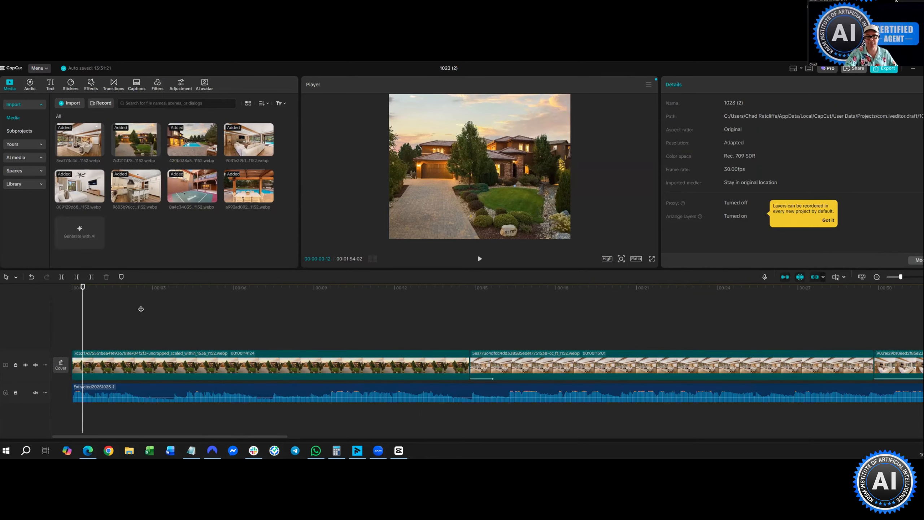
pyautogui.click(102, 314)
pyautogui.click(112, 331)
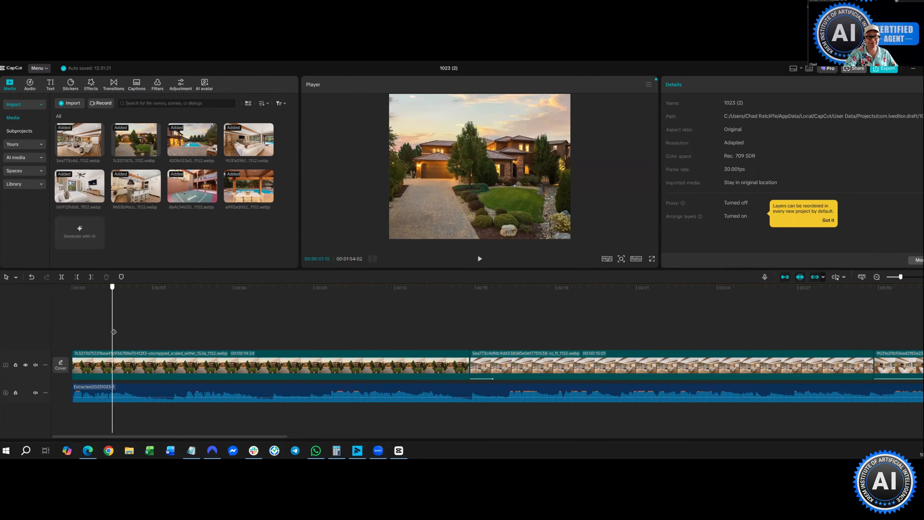
pyautogui.press('Left')
pyautogui.press('Left')
pyautogui.press('Left')
pyautogui.press('Left')
pyautogui.press('Left')
pyautogui.press('Left')
pyautogui.press('Left')
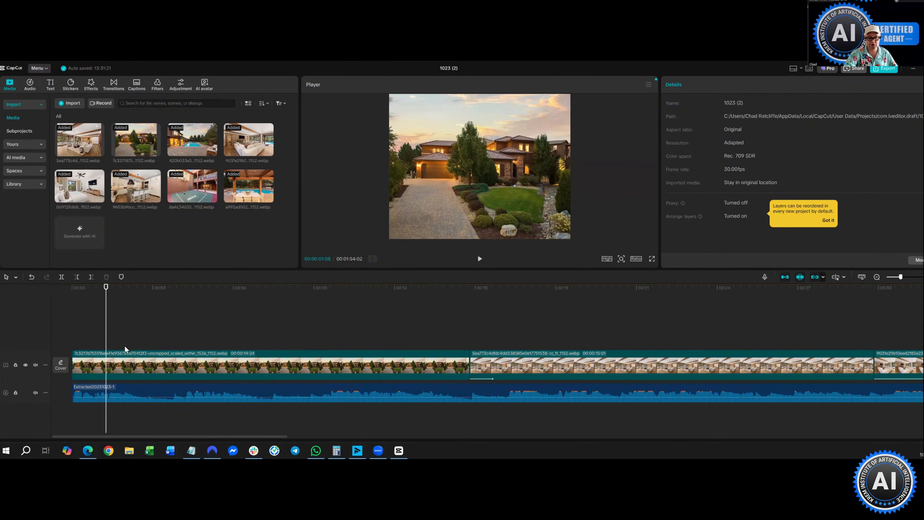
pyautogui.click(480, 260)
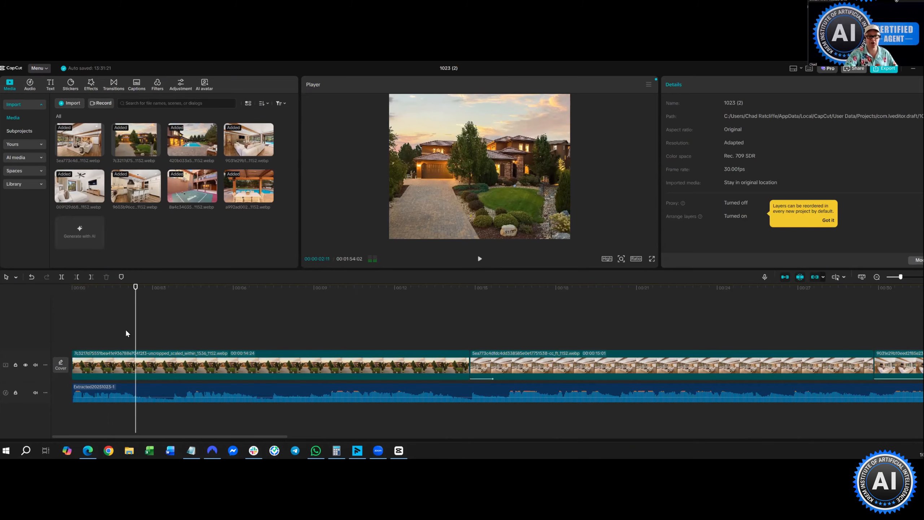
# - Browse Text effects' Trending templates until the COMING SOON tile is visible
pyautogui.click(48, 86)
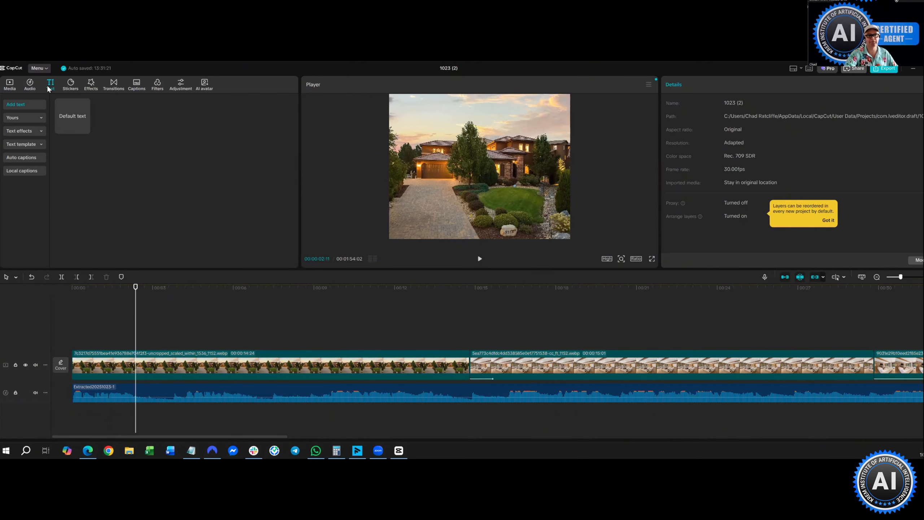
pyautogui.click(18, 137)
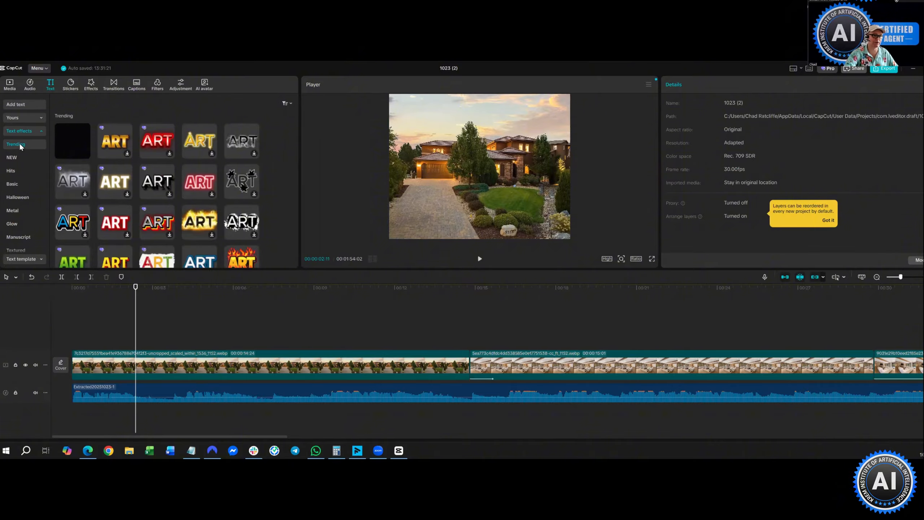
pyautogui.scroll(-3, 22, 126)
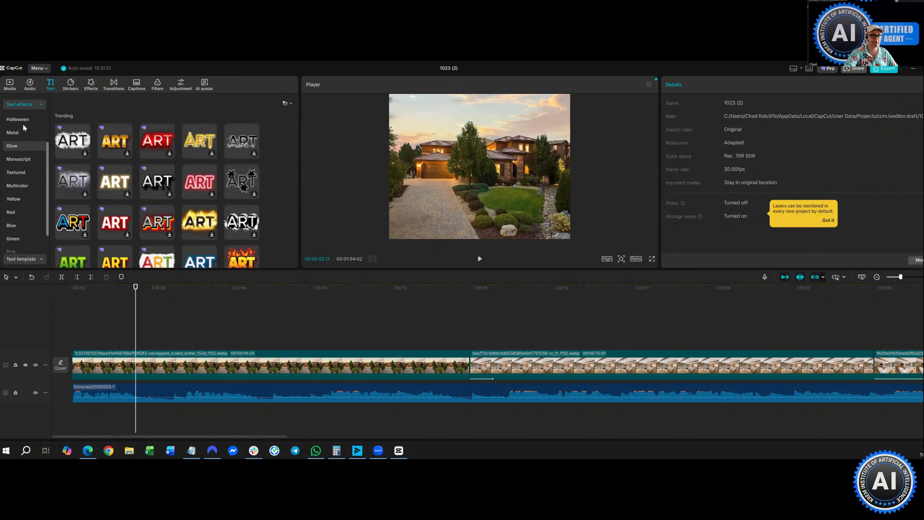
pyautogui.scroll(3, 25, 138)
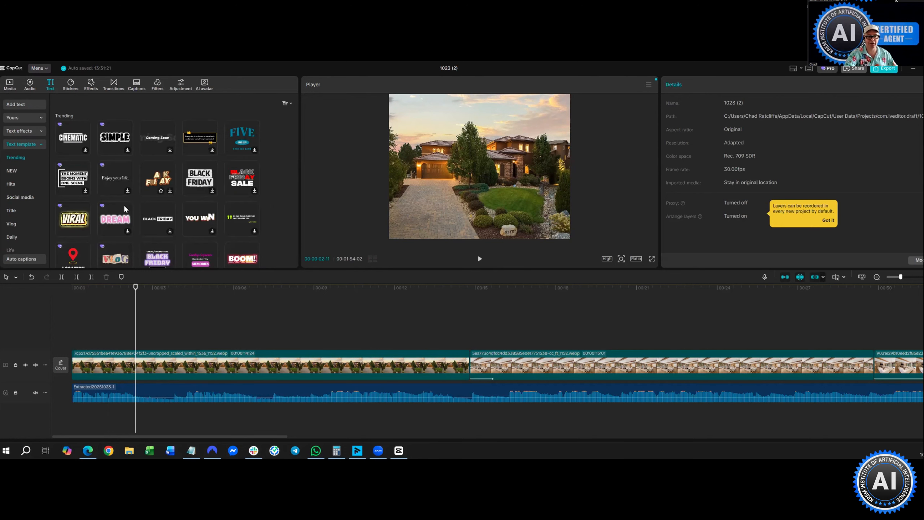
pyautogui.scroll(-2, 124, 204)
pyautogui.scroll(-3, 138, 193)
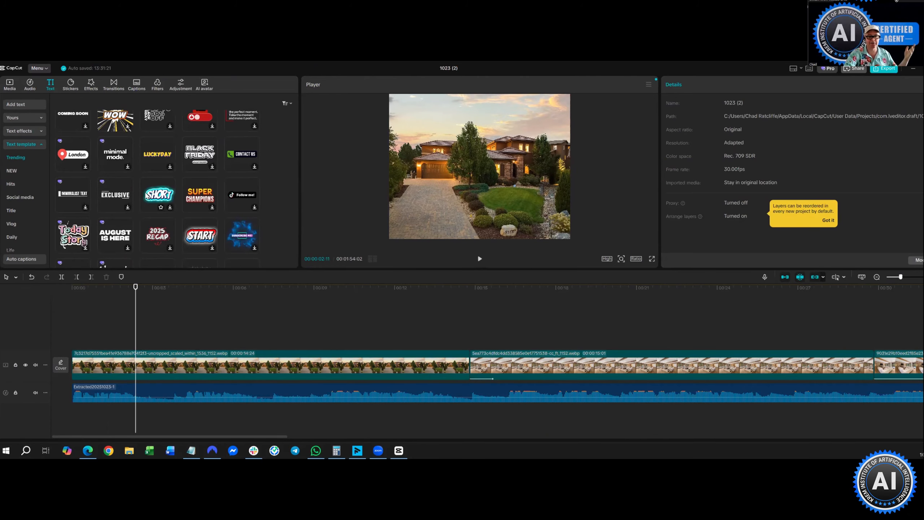
pyautogui.scroll(-2, 146, 195)
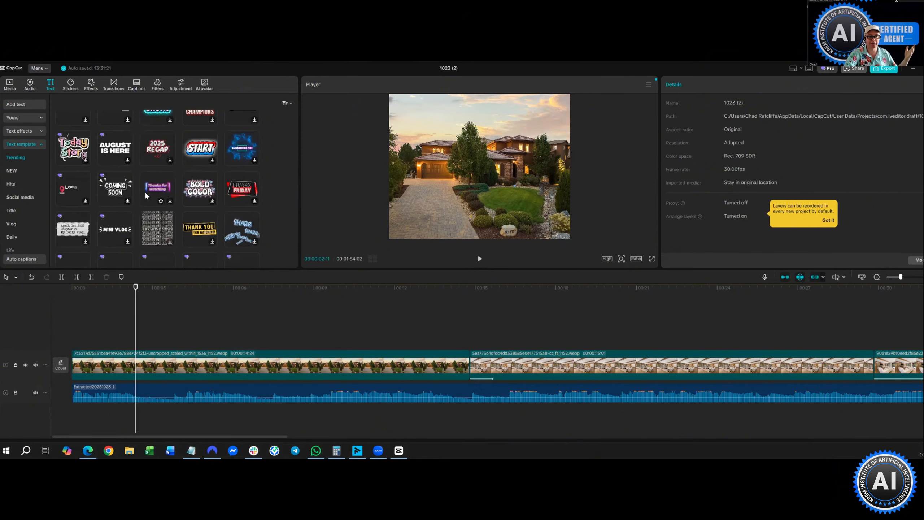
pyautogui.scroll(-1, 144, 191)
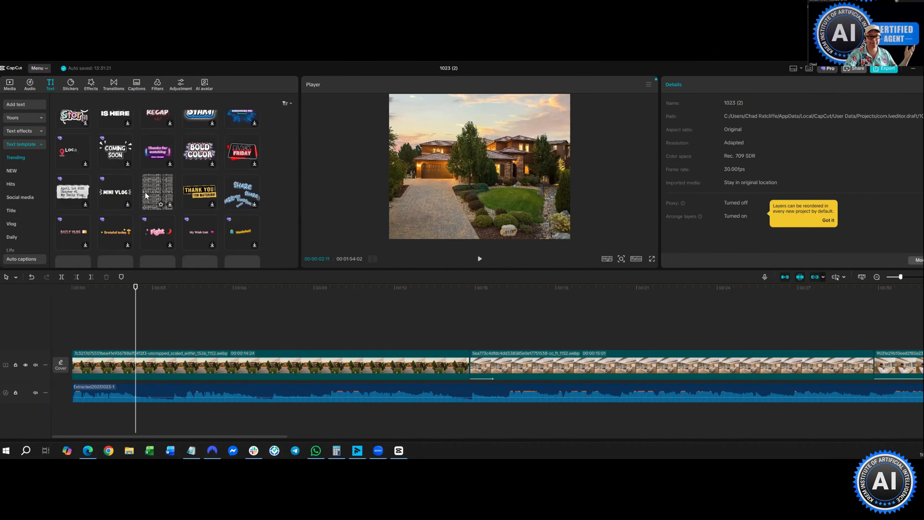
pyautogui.scroll(1, 111, 192)
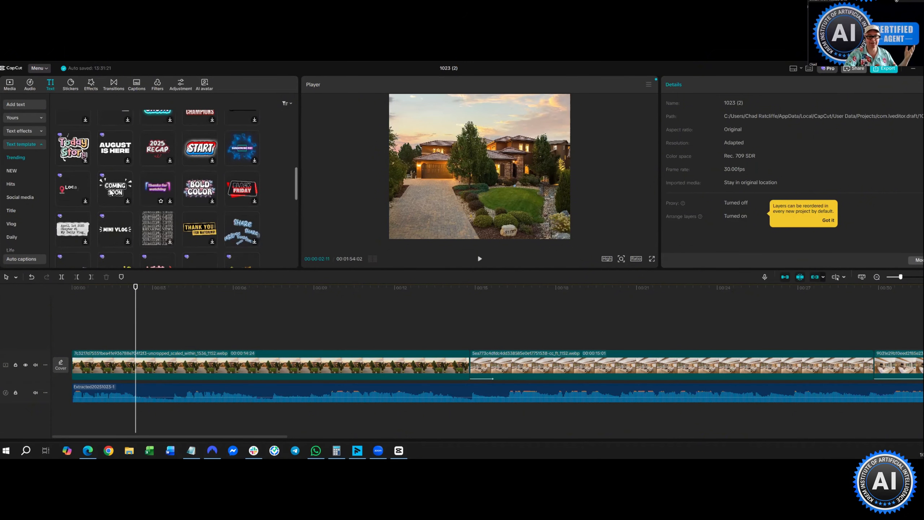
# - Add the COMING SOON title at 37% scale in the player's upper right, then view the Thank You template
pyautogui.click(129, 203)
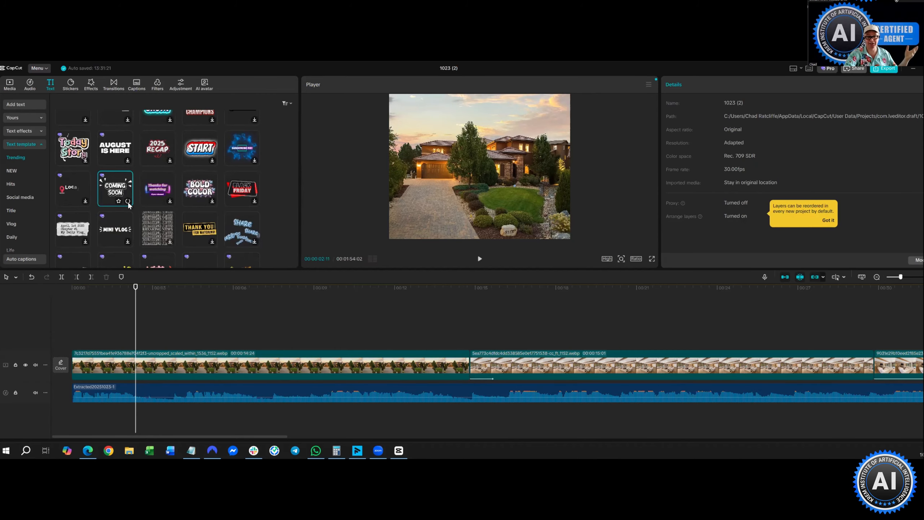
pyautogui.click(127, 202)
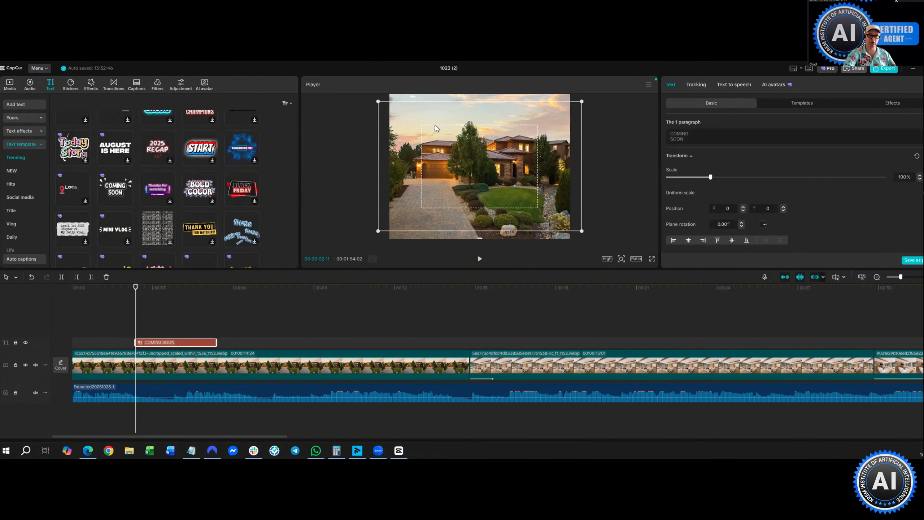
pyautogui.moveTo(378, 101); pyautogui.dragTo(352, 113)
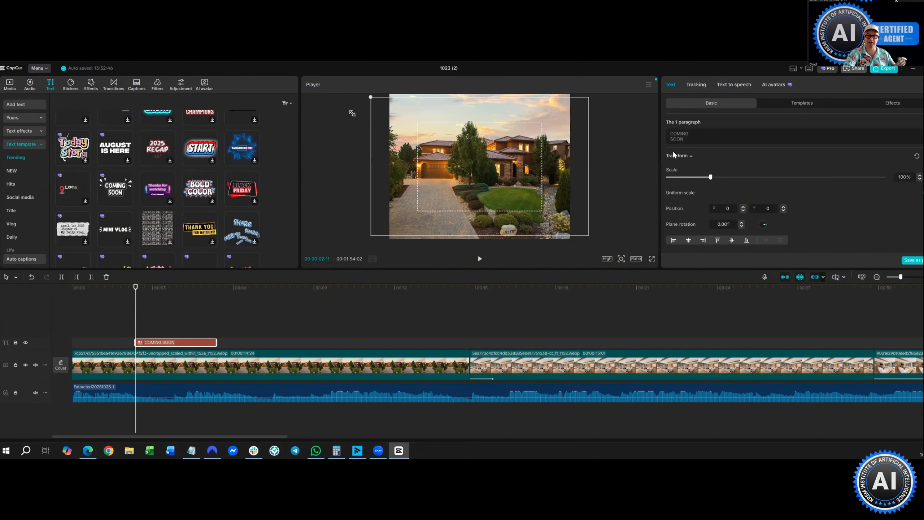
pyautogui.moveTo(710, 177); pyautogui.dragTo(646, 182)
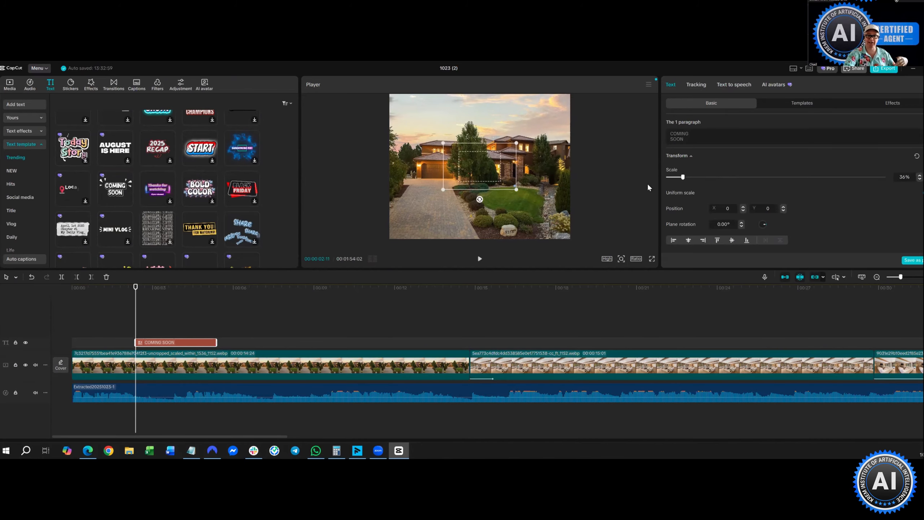
pyautogui.moveTo(487, 145); pyautogui.dragTo(529, 135)
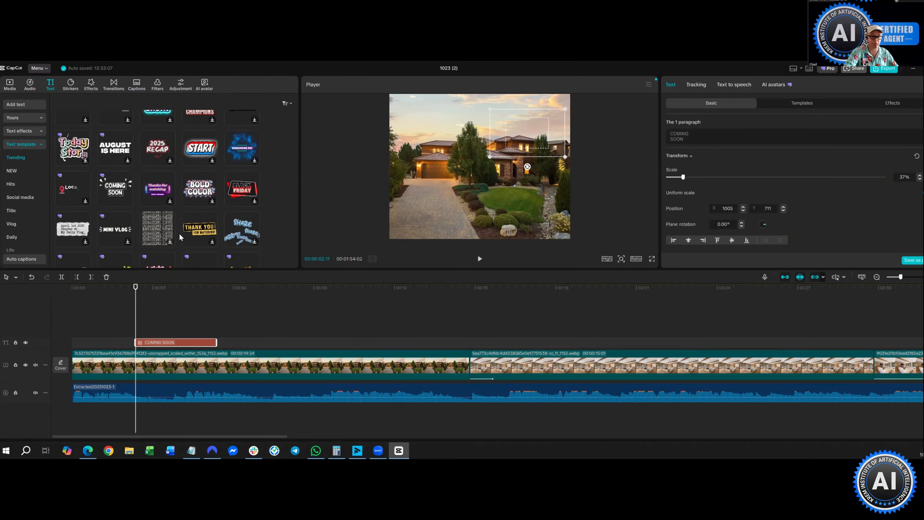
pyautogui.click(200, 230)
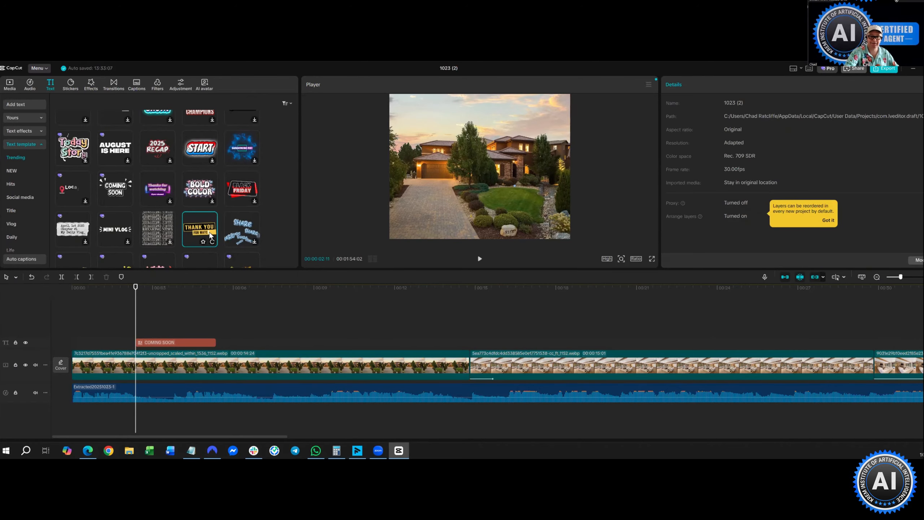
pyautogui.click(147, 317)
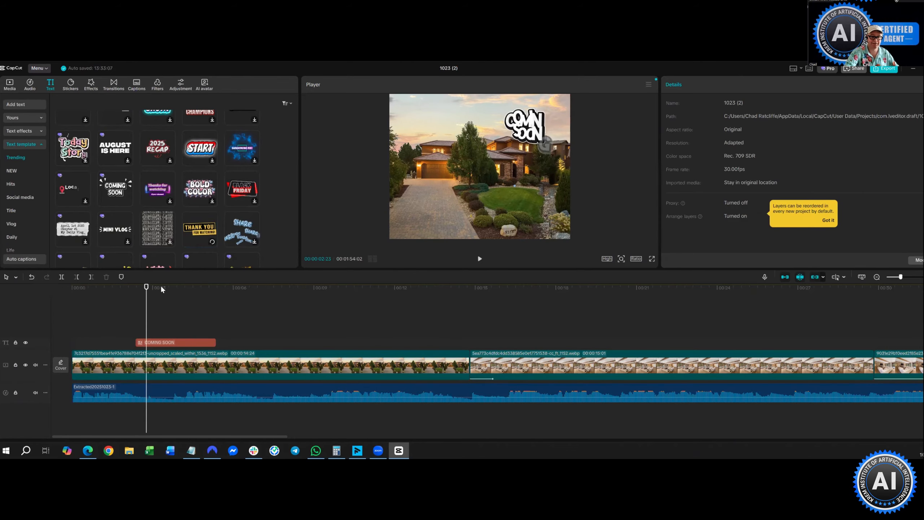
# - Preview the Thank You for Watching template, then minimize CapCut to reach the Edge browser
pyautogui.click(212, 240)
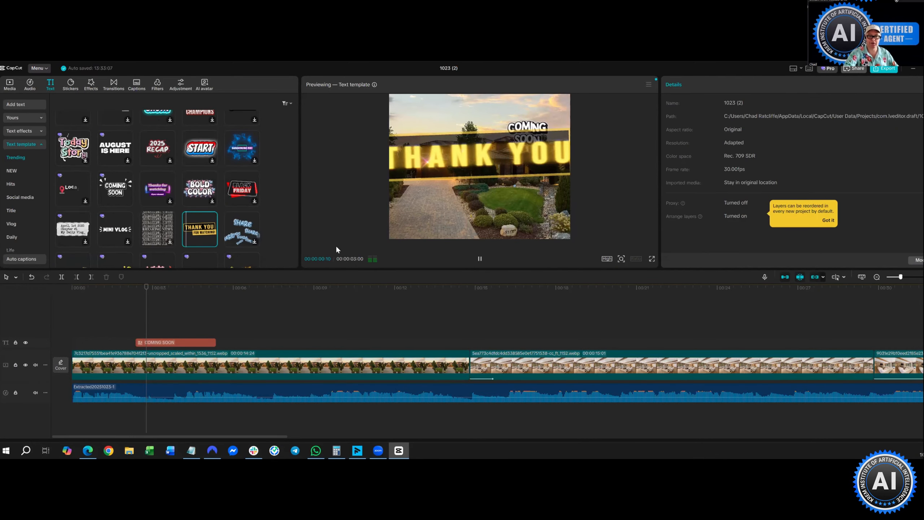
pyautogui.click(913, 68)
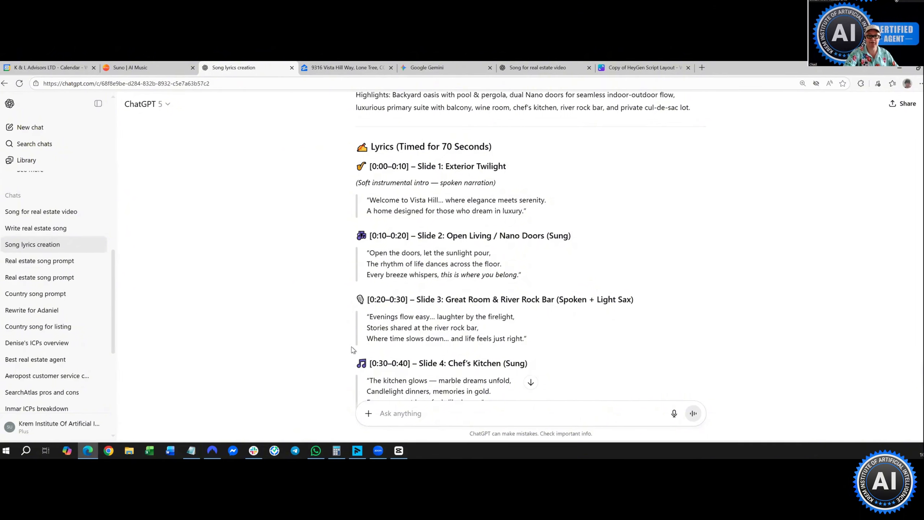
# - Copy the property's street address from the Zillow listing page
pyautogui.hotkey('ctrl', 'Tab')
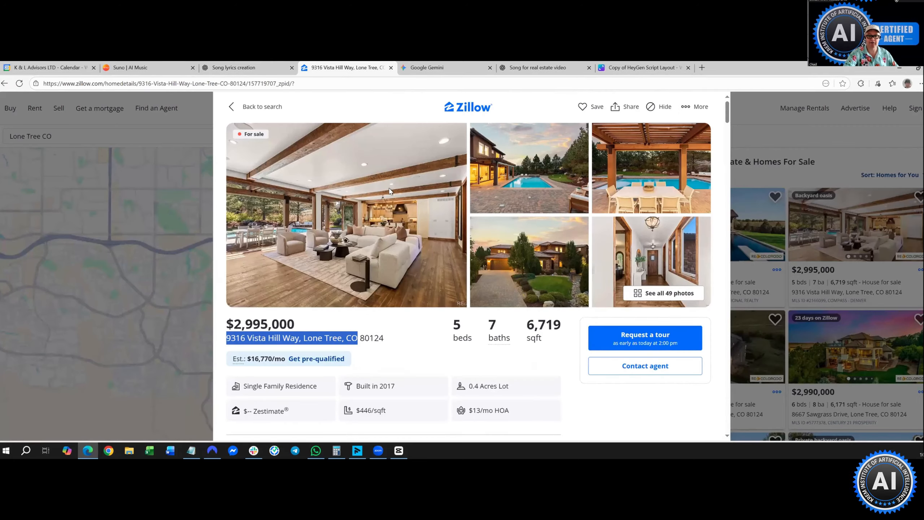
pyautogui.rightClick(340, 175)
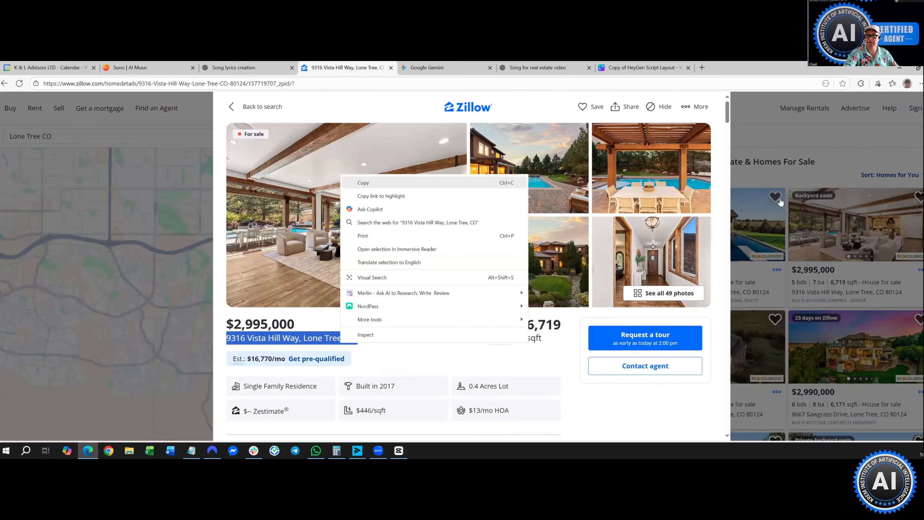
pyautogui.click(761, 180)
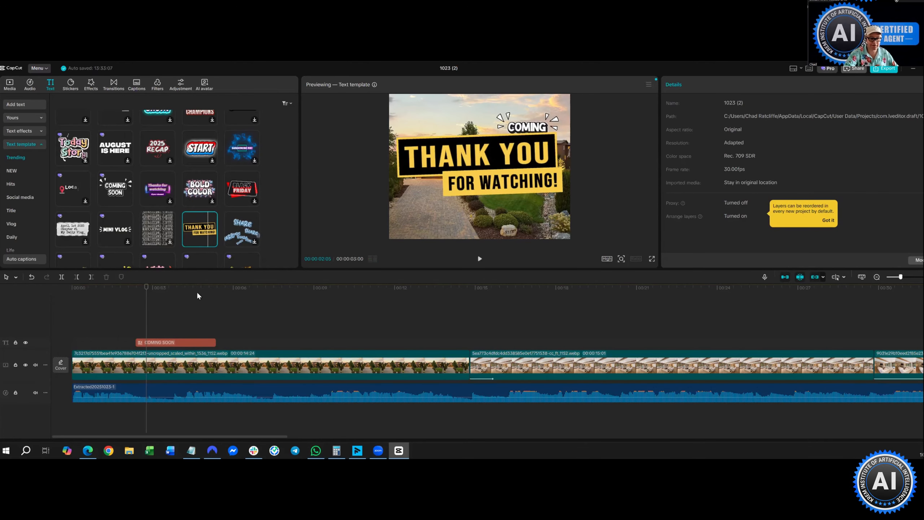
# - Drag the Thank You for Watching template onto a new track above the COMING SOON clip
pyautogui.scroll(2, 157, 185)
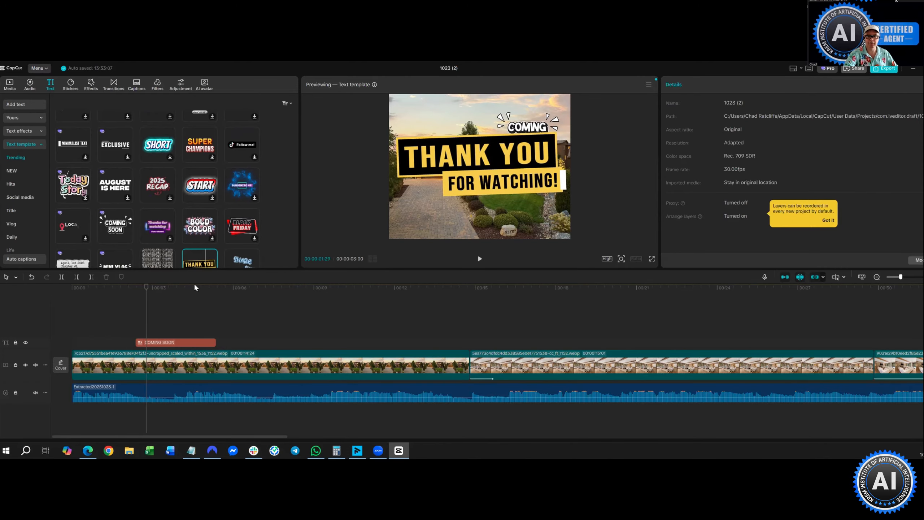
pyautogui.click(164, 342)
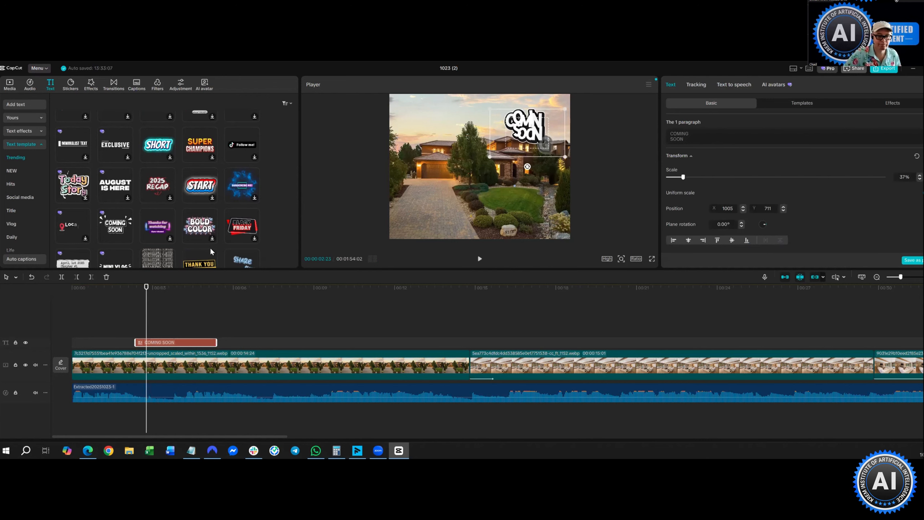
pyautogui.scroll(-2, 209, 204)
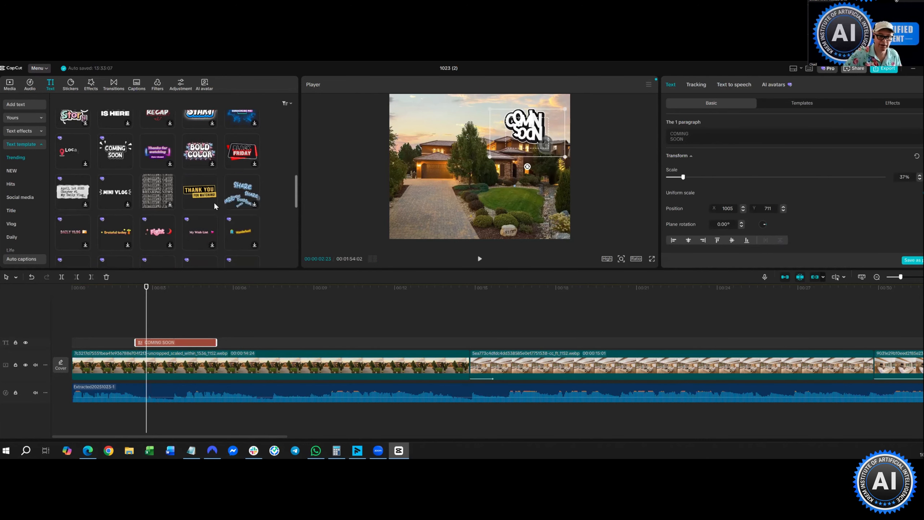
pyautogui.moveTo(211, 203); pyautogui.dragTo(180, 331)
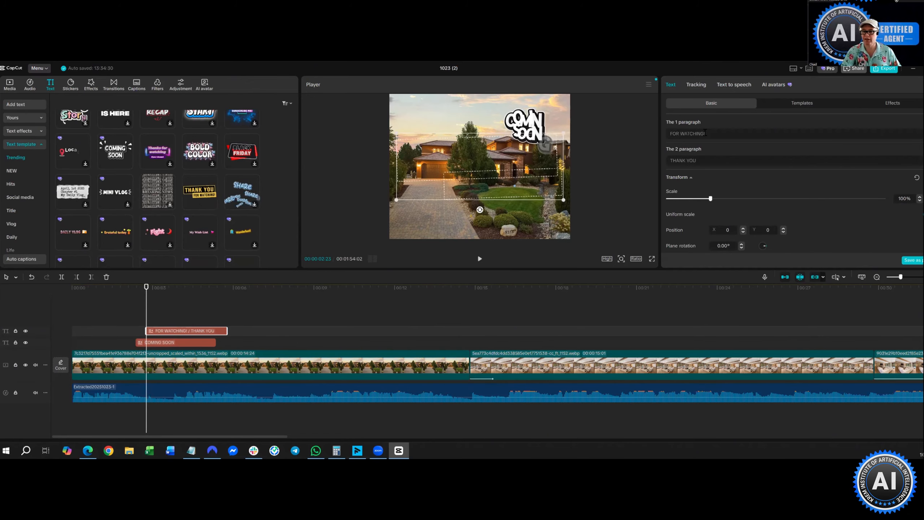
# - Clear THANK YOU from the second line and paste the property address there
pyautogui.doubleClick(697, 160)
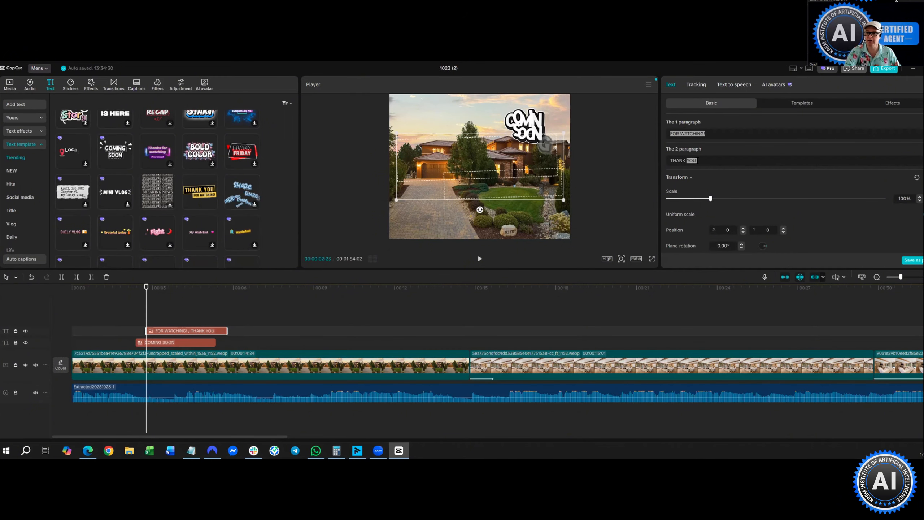
pyautogui.rightClick(711, 159)
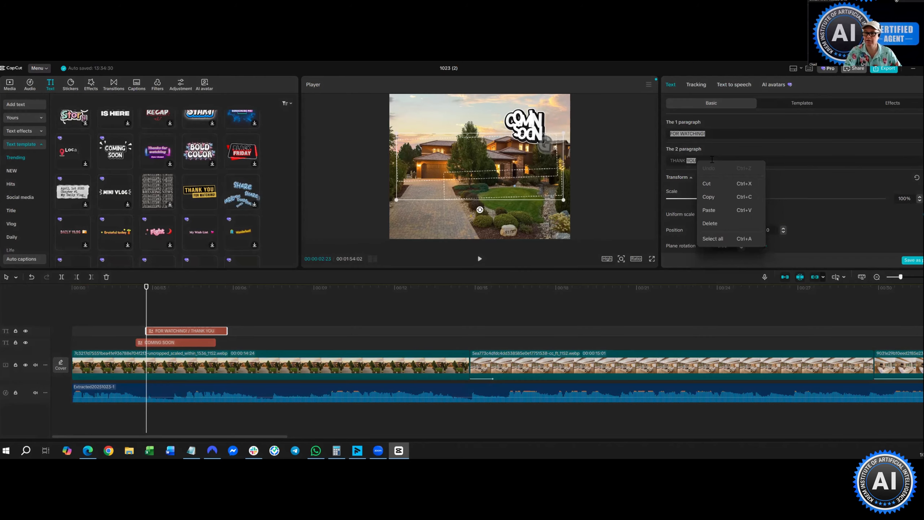
pyautogui.press('Escape')
pyautogui.press('BackSpace')
pyautogui.press('BackSpace')
pyautogui.press('BackSpace')
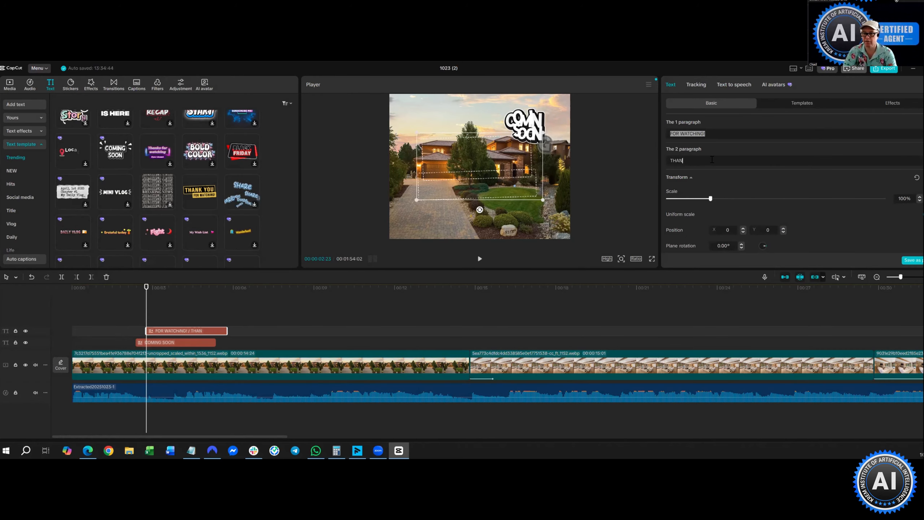
pyautogui.press('BackSpace')
pyautogui.press('BackSpace')
pyautogui.press('BackSpace')
pyautogui.press('BackSpace')
pyautogui.rightClick(711, 160)
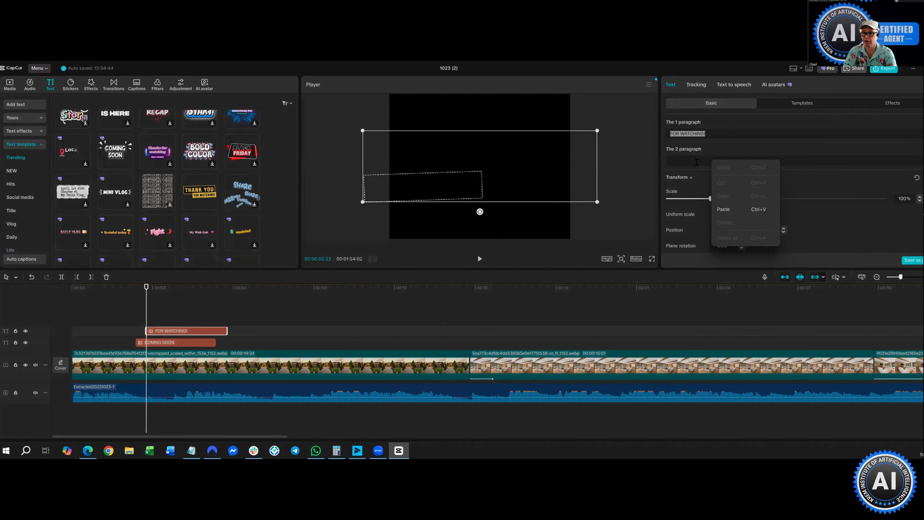
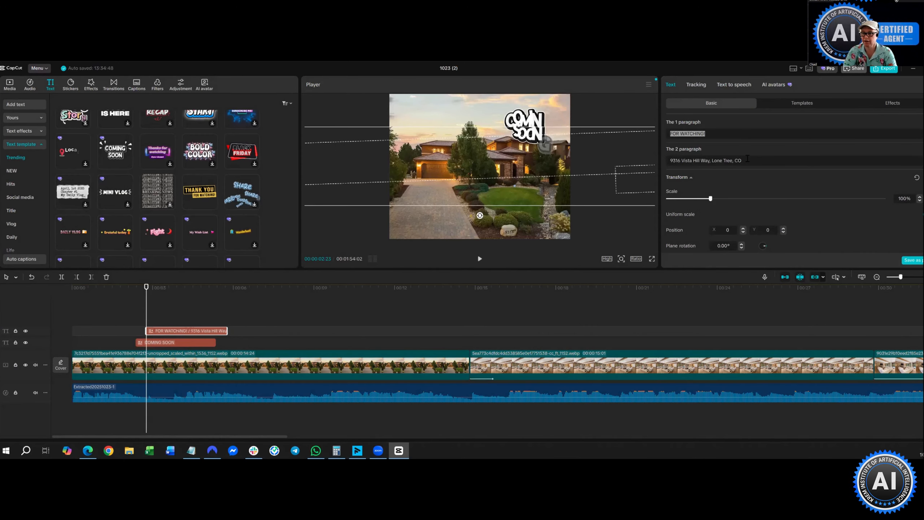
# - Cut the city and state from the address and paste them over FOR WATCHING!
pyautogui.moveTo(742, 161); pyautogui.dragTo(712, 161)
pyautogui.rightClick(734, 165)
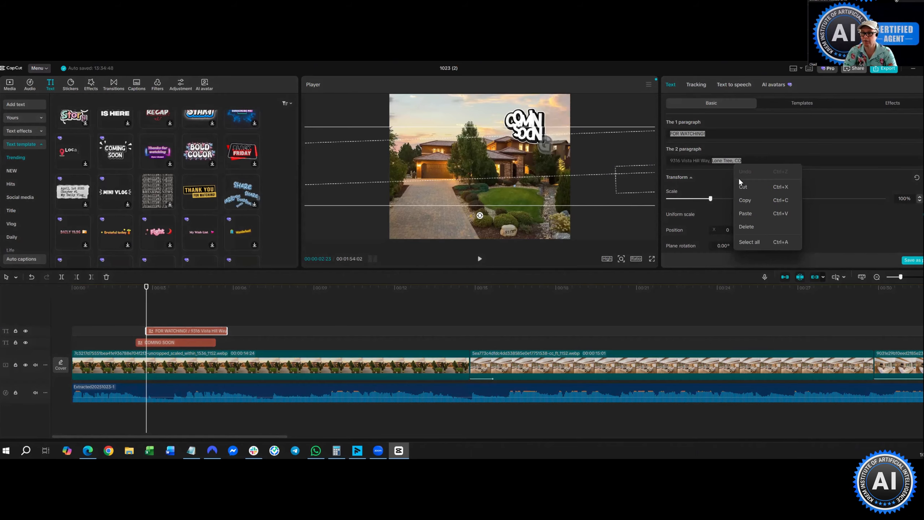
pyautogui.hotkey('ctrl', 'x')
pyautogui.doubleClick(697, 134)
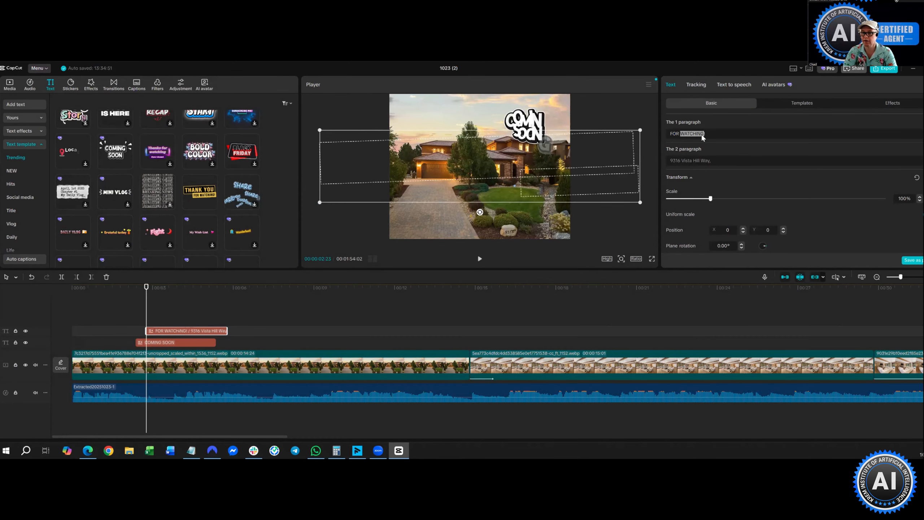
pyautogui.rightClick(717, 180)
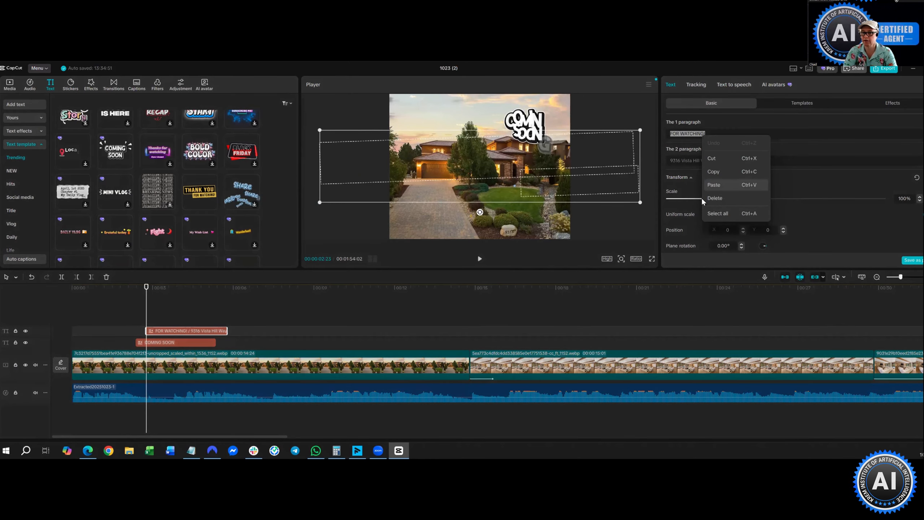
pyautogui.click(709, 201)
# - Shrink the address text to 34% scale and move it to the lower left
pyautogui.click(684, 199)
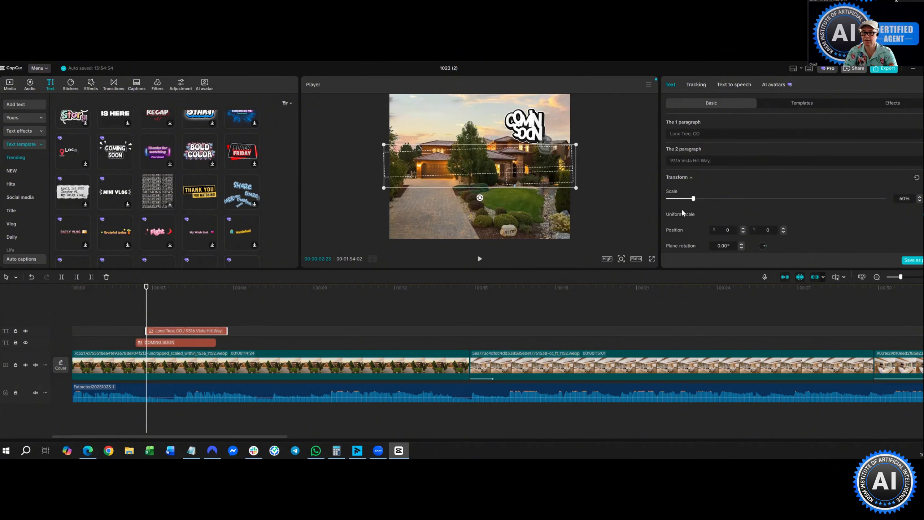
pyautogui.scroll(-2, 494, 171)
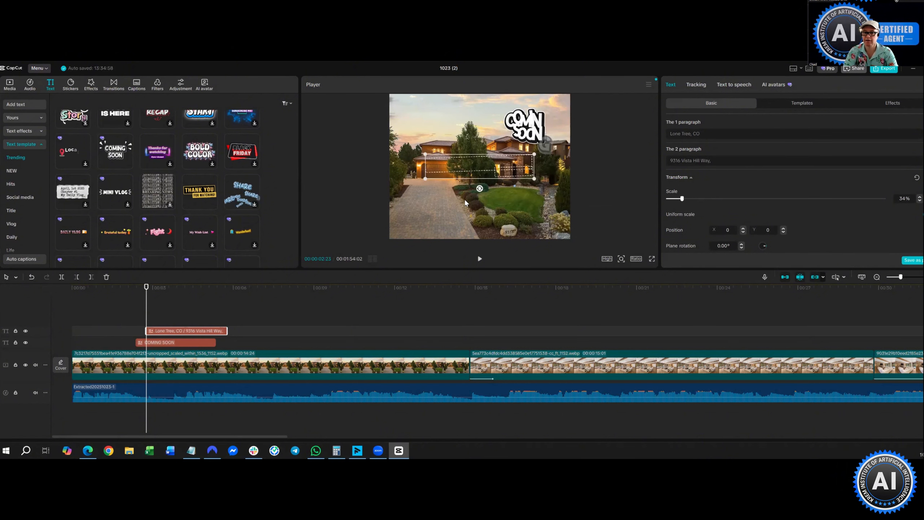
pyautogui.moveTo(493, 173); pyautogui.dragTo(465, 203)
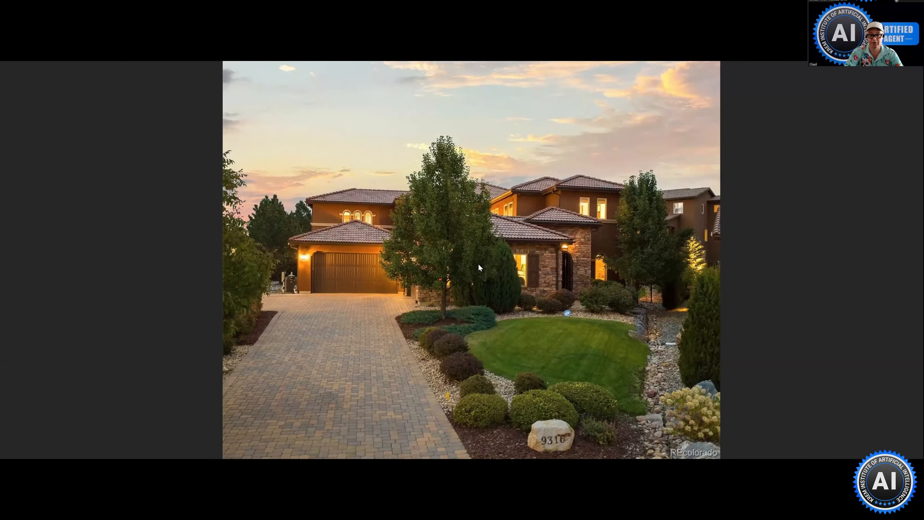
pyautogui.press('Escape')
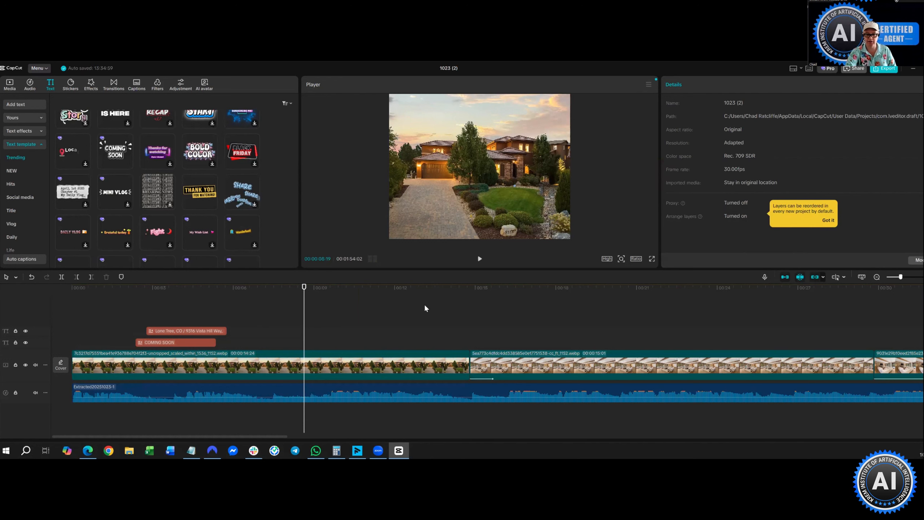
# - Scroll the timeline to the end and place the playhead around 01:46 on the pool clip
pyautogui.click(553, 364)
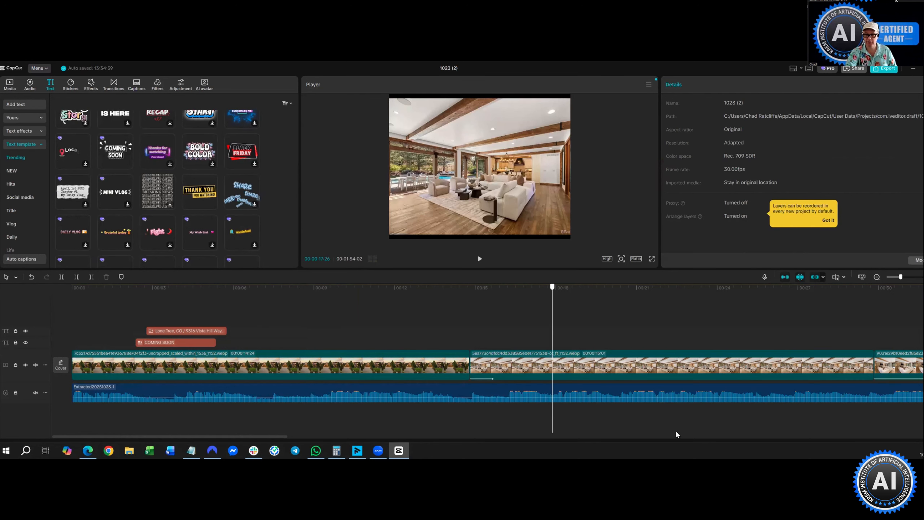
pyautogui.hscroll(15, 852, 439)
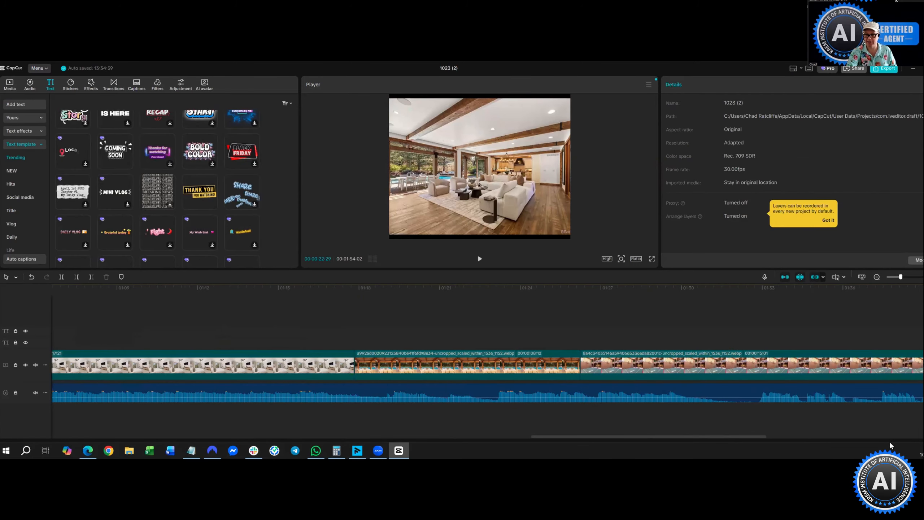
pyautogui.hscroll(2, 652, 328)
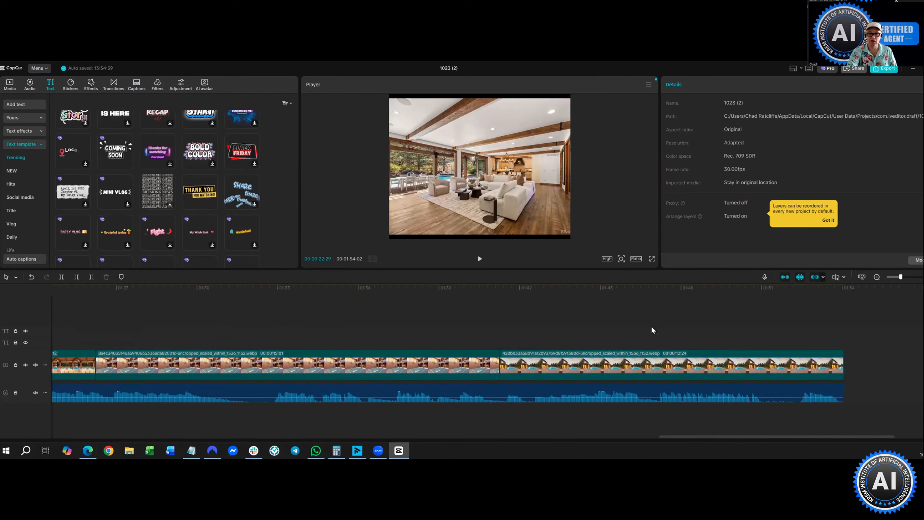
pyautogui.click(652, 332)
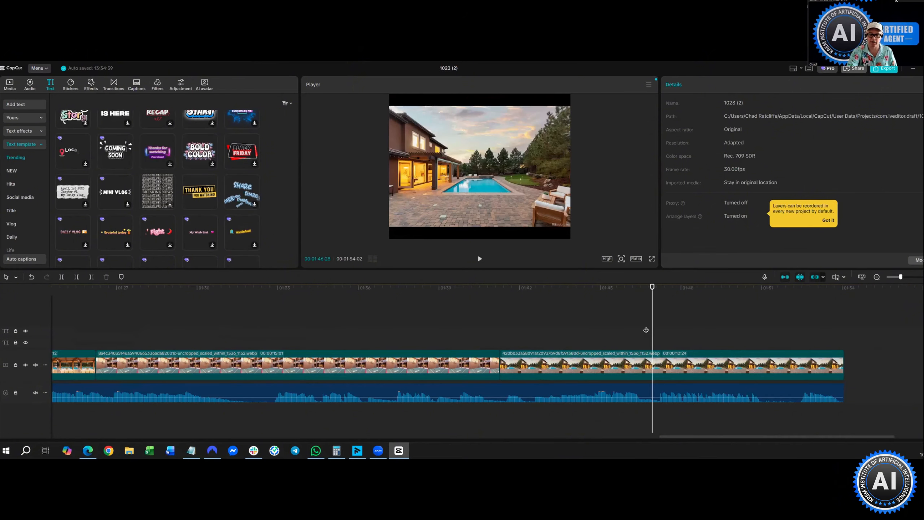
pyautogui.click(644, 332)
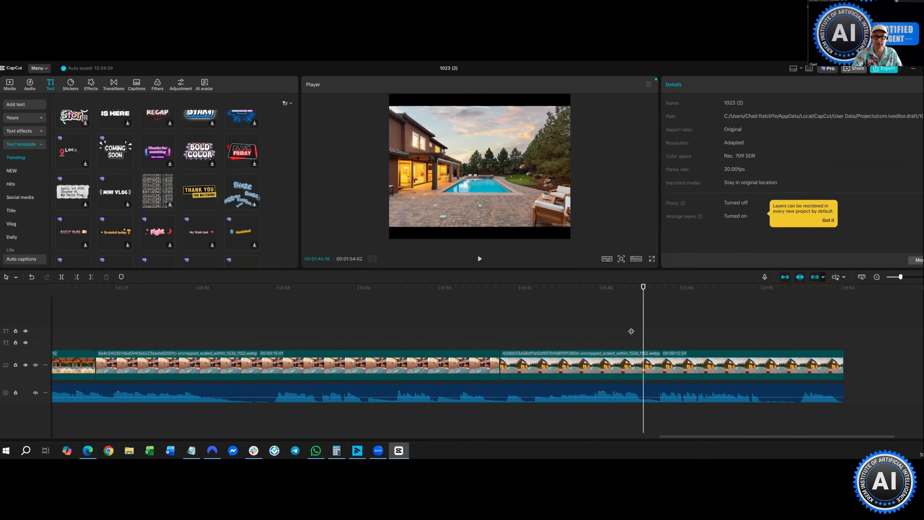
pyautogui.click(630, 331)
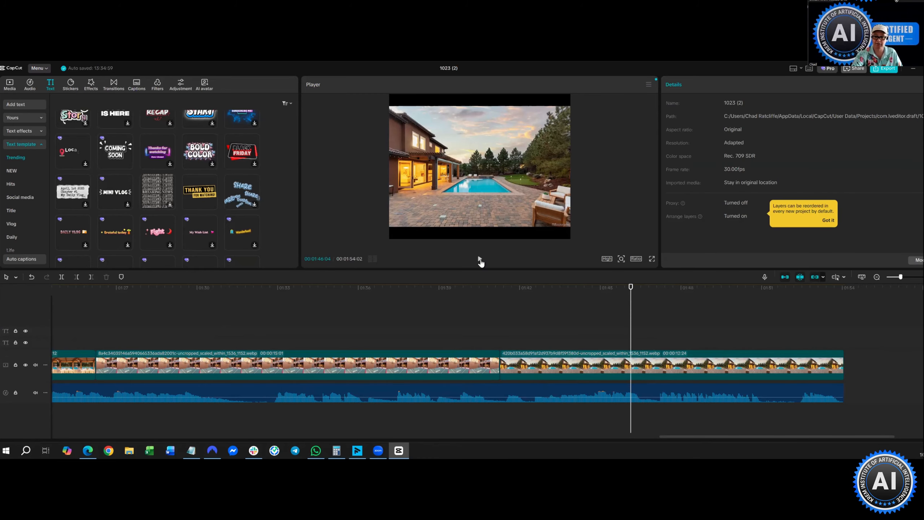
# - Play back the closing section and leave the playhead at about 01:47
pyautogui.click(479, 259)
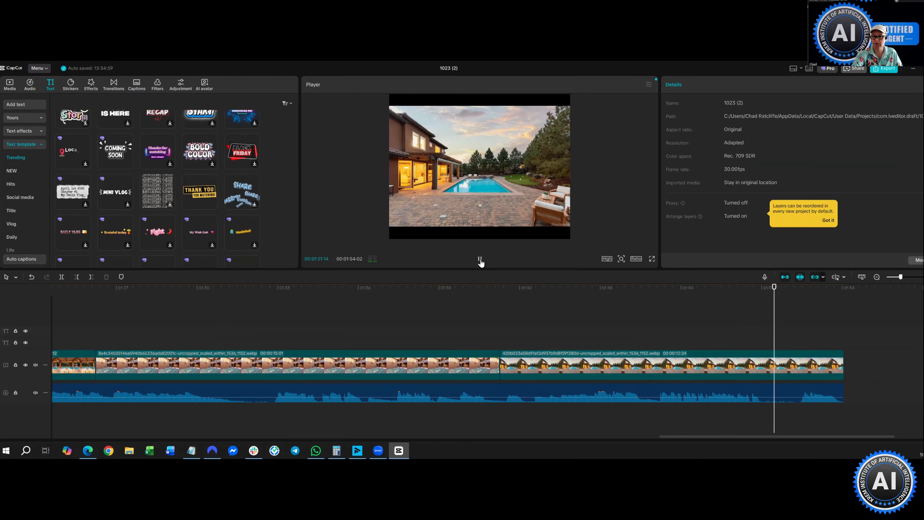
pyautogui.click(479, 259)
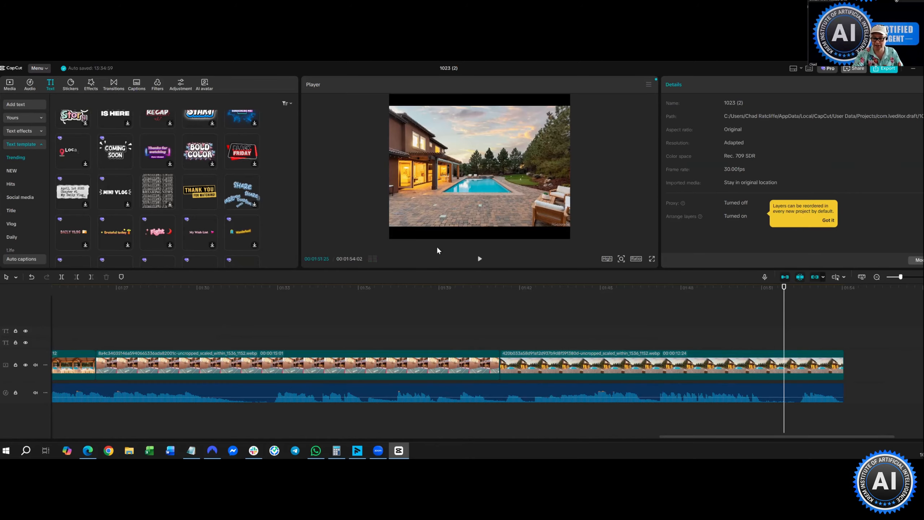
pyautogui.click(480, 258)
pyautogui.click(478, 259)
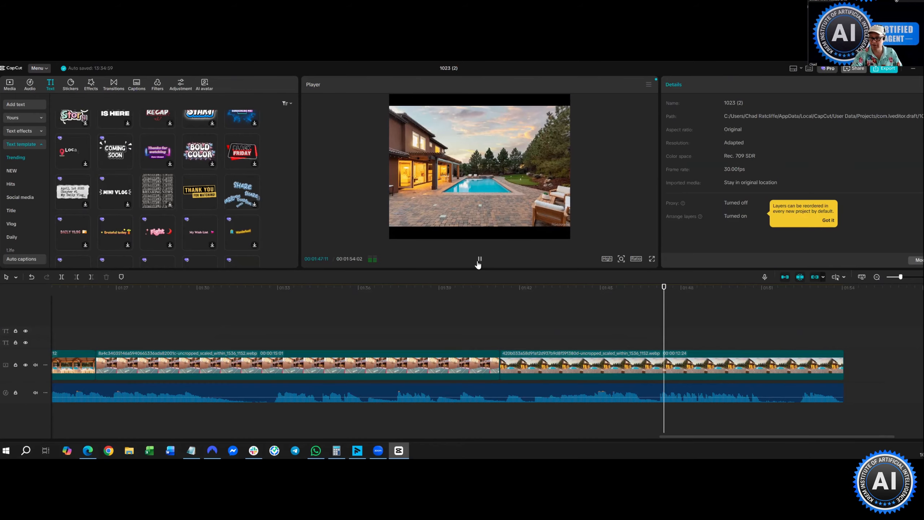
pyautogui.click(479, 261)
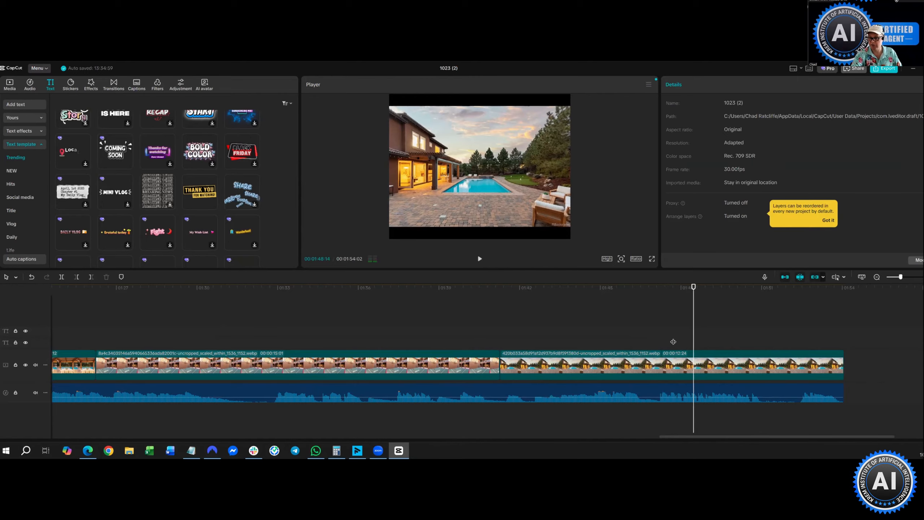
pyautogui.click(673, 288)
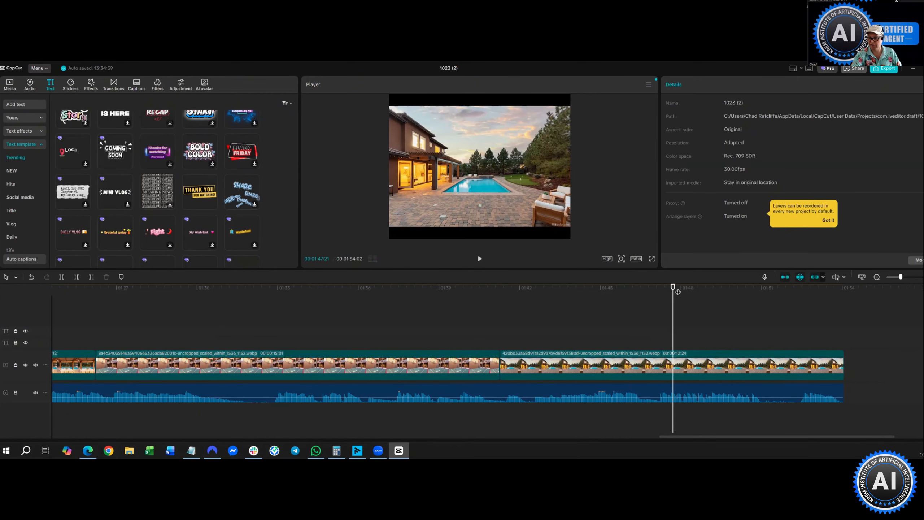
pyautogui.click(606, 391)
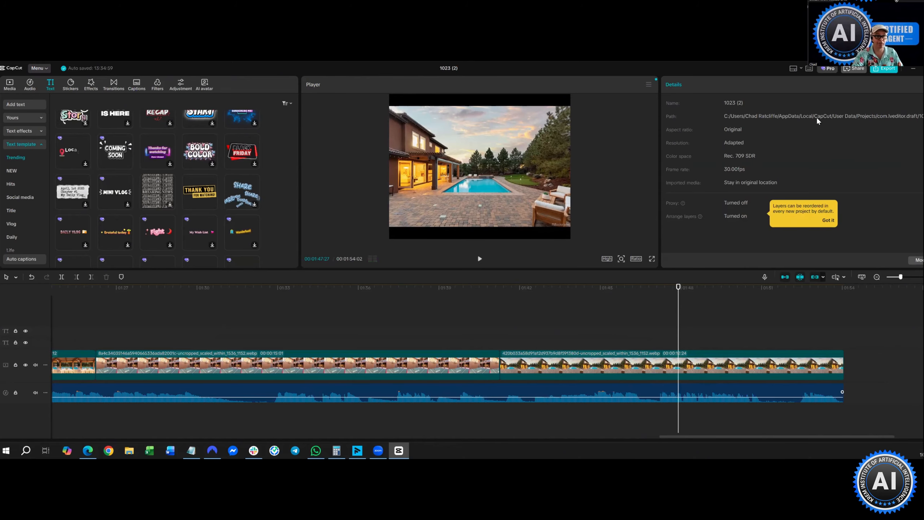
pyautogui.click(13, 89)
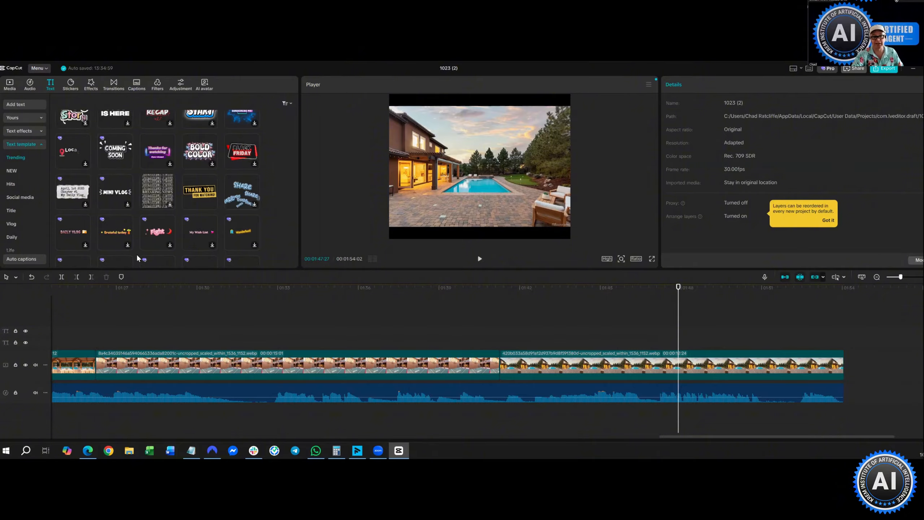
# - Import the Gemini portrait image and place it on an overlay track at 01:47:27
pyautogui.click(9, 85)
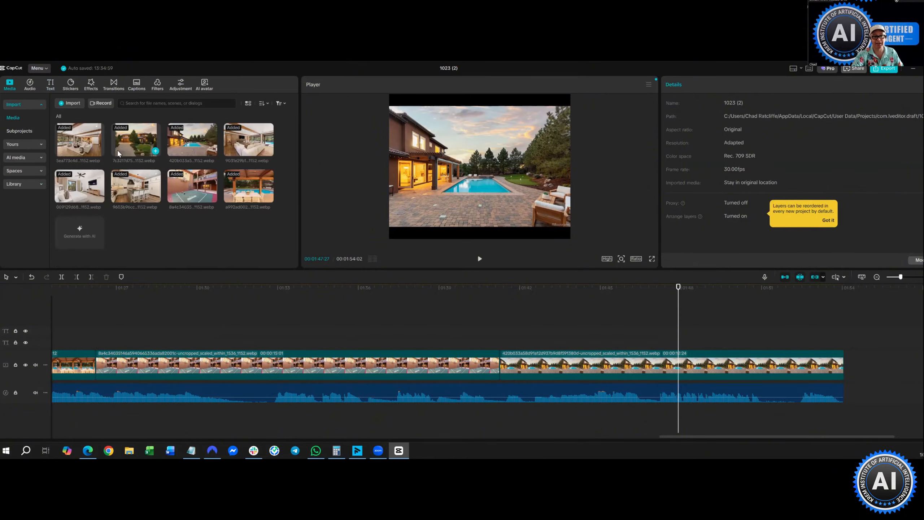
pyautogui.hotkey('ctrl', 'i')
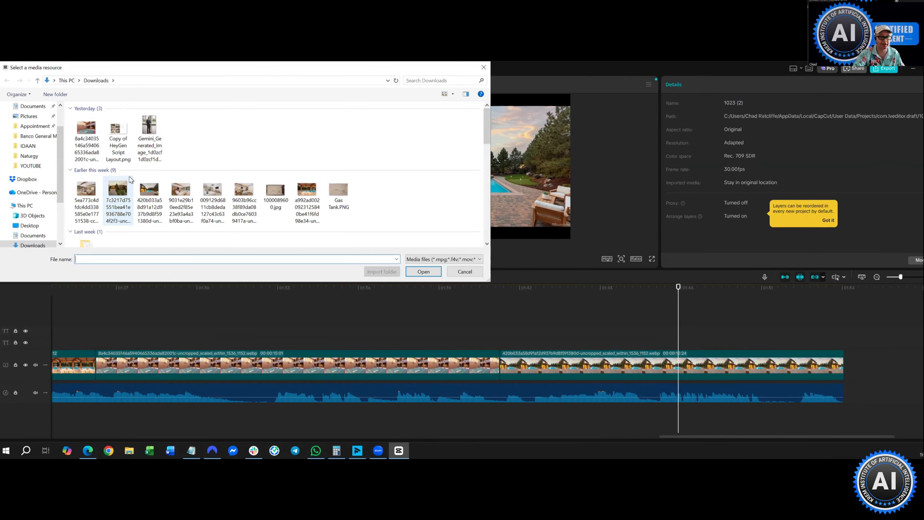
pyautogui.click(149, 138)
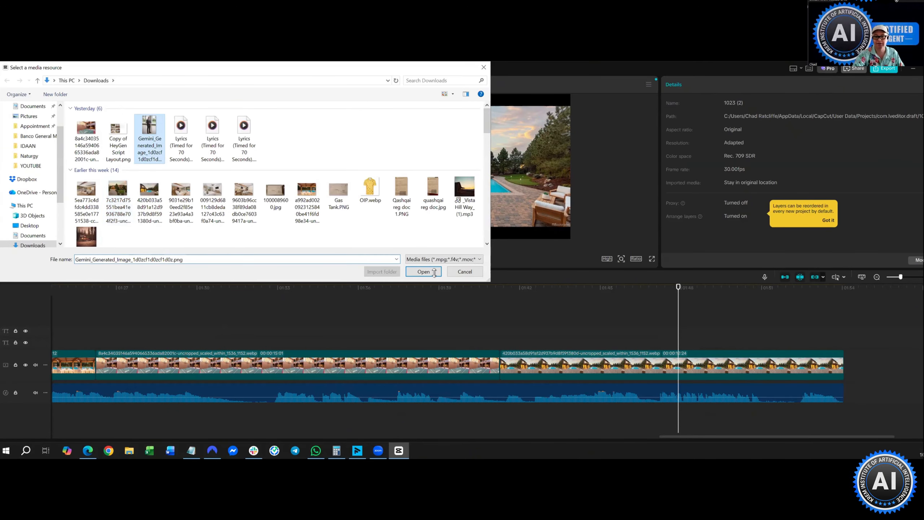
pyautogui.click(423, 271)
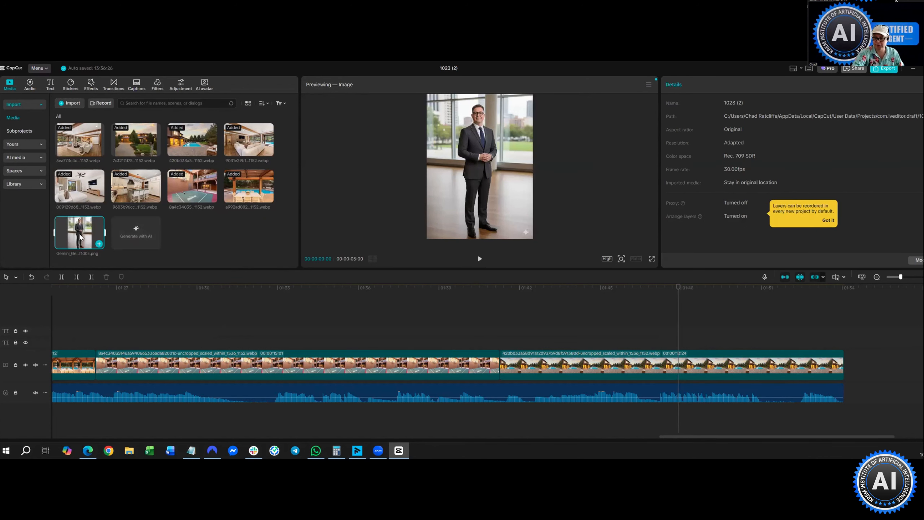
pyautogui.moveTo(80, 236); pyautogui.dragTo(599, 320)
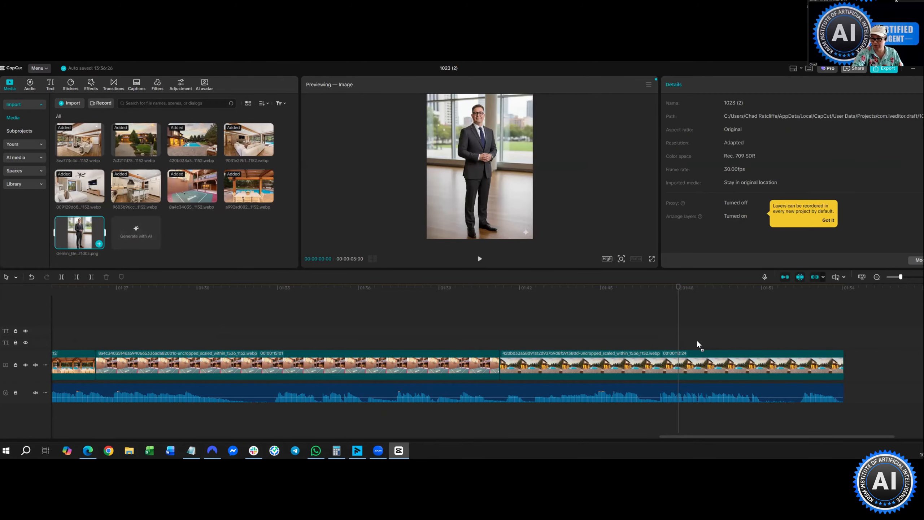
pyautogui.moveTo(698, 344); pyautogui.dragTo(678, 334)
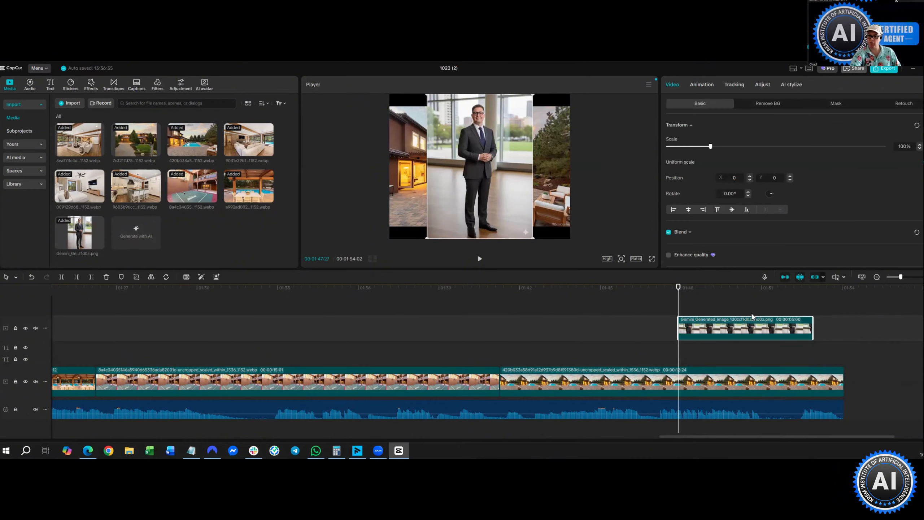
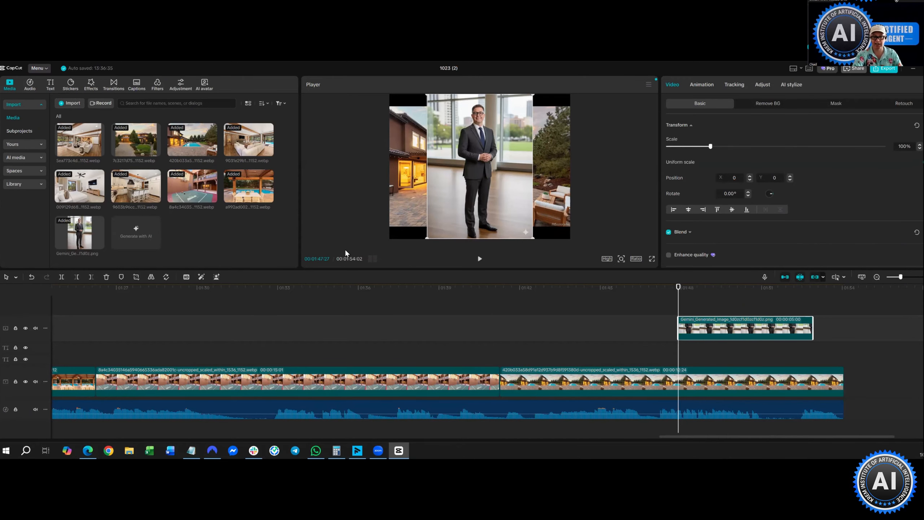
# - Remove the agent photo's background and scale the cutout down to 75%
pyautogui.click(217, 277)
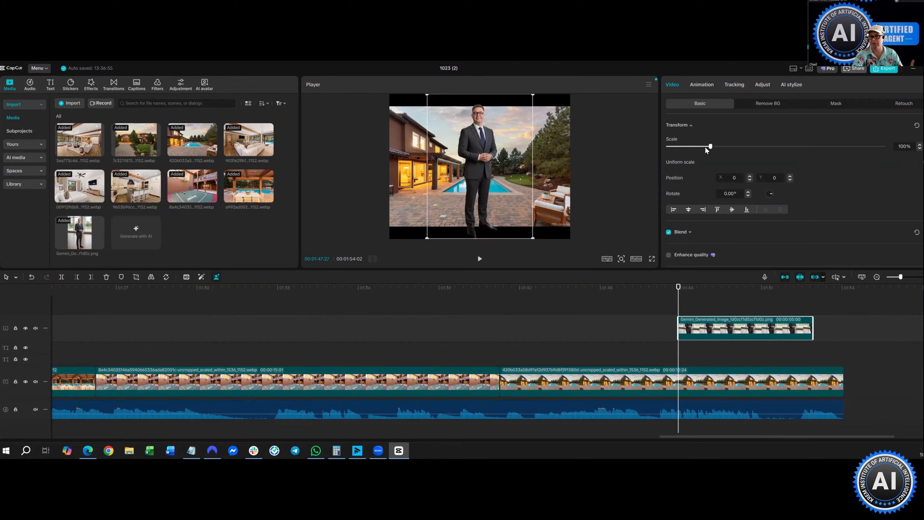
pyautogui.click(704, 147)
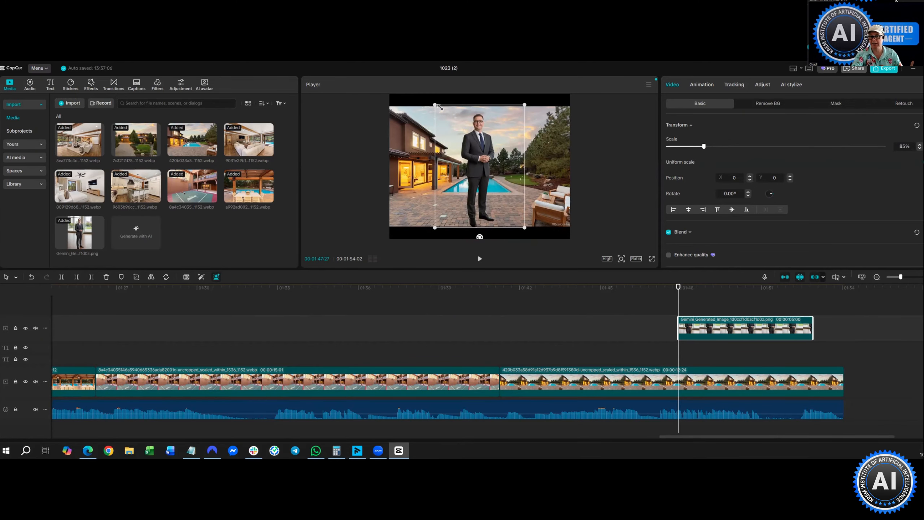
pyautogui.moveTo(439, 106); pyautogui.dragTo(445, 115)
# - Position the agent cutout beside the pool at 566, -70, then select the pool clip
pyautogui.moveTo(493, 175); pyautogui.dragTo(514, 180)
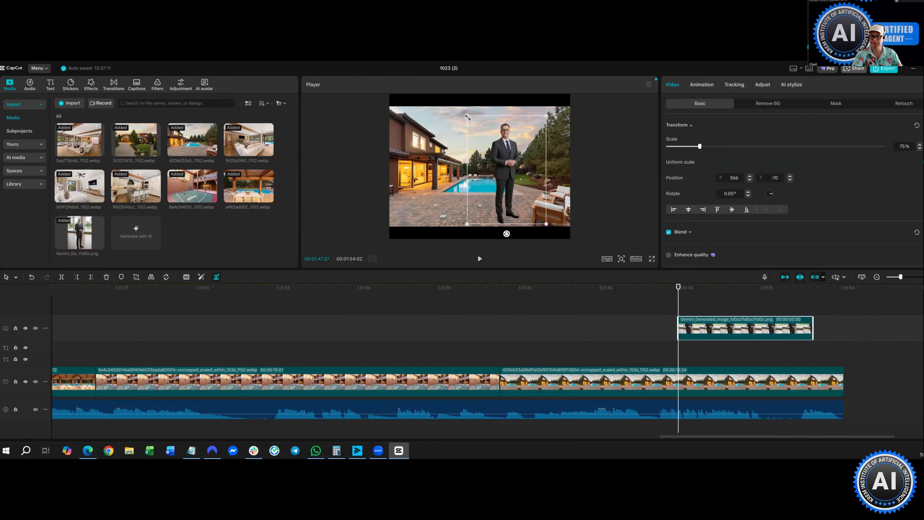
pyautogui.moveTo(468, 117); pyautogui.dragTo(471, 121)
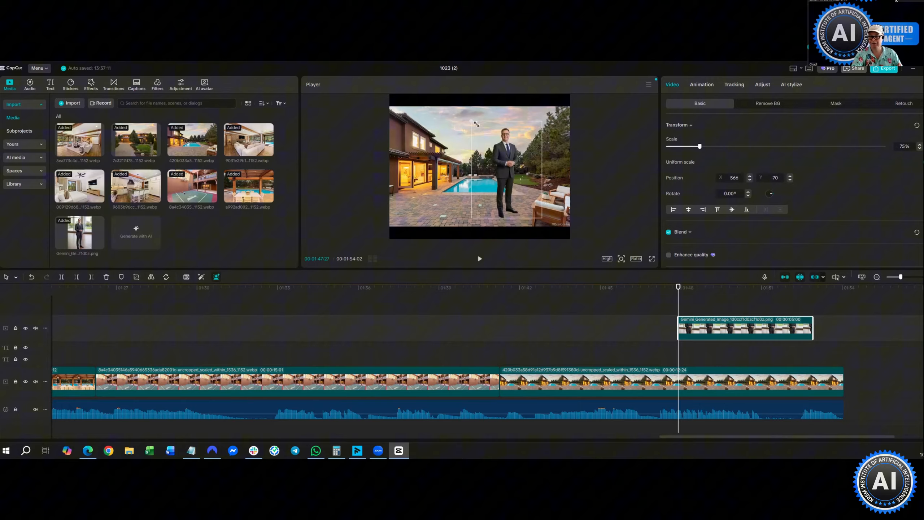
pyautogui.click(435, 184)
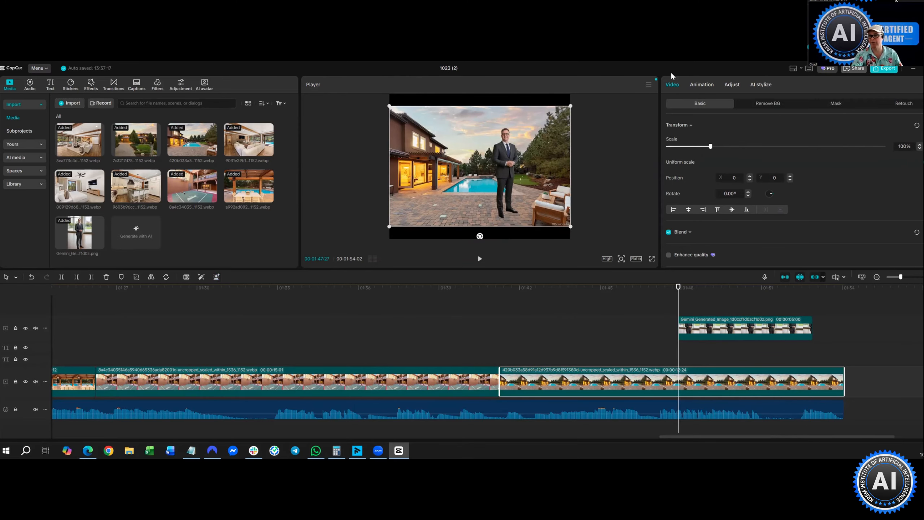
# - Apply the Retro Fade-in entrance animation to the pool clip and the agent overlay
pyautogui.click(711, 84)
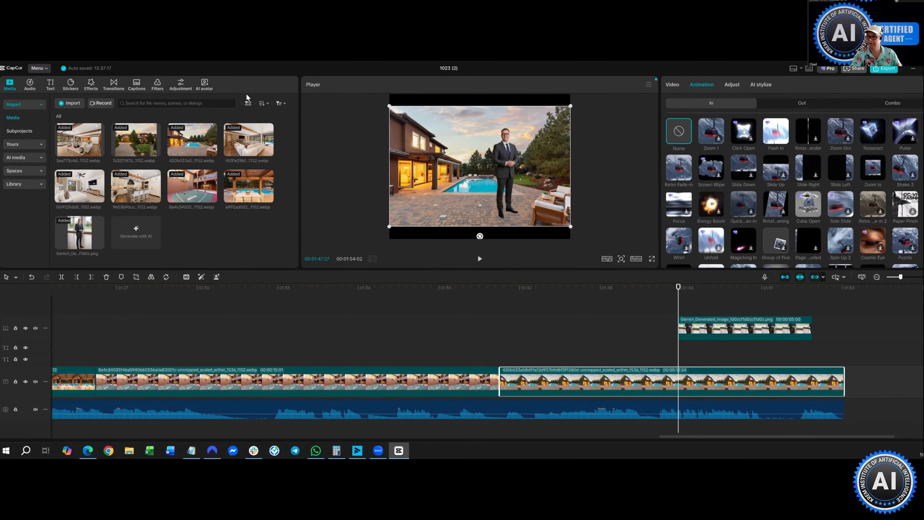
pyautogui.click(675, 173)
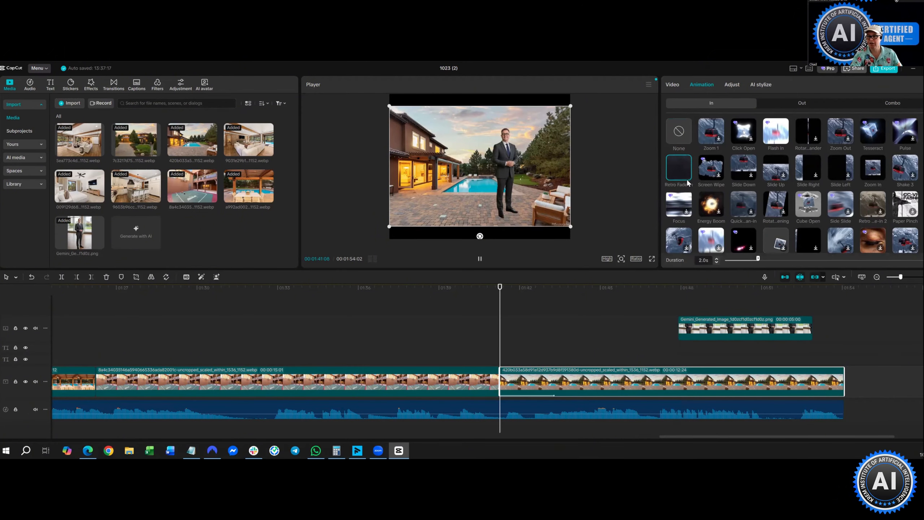
pyautogui.click(713, 329)
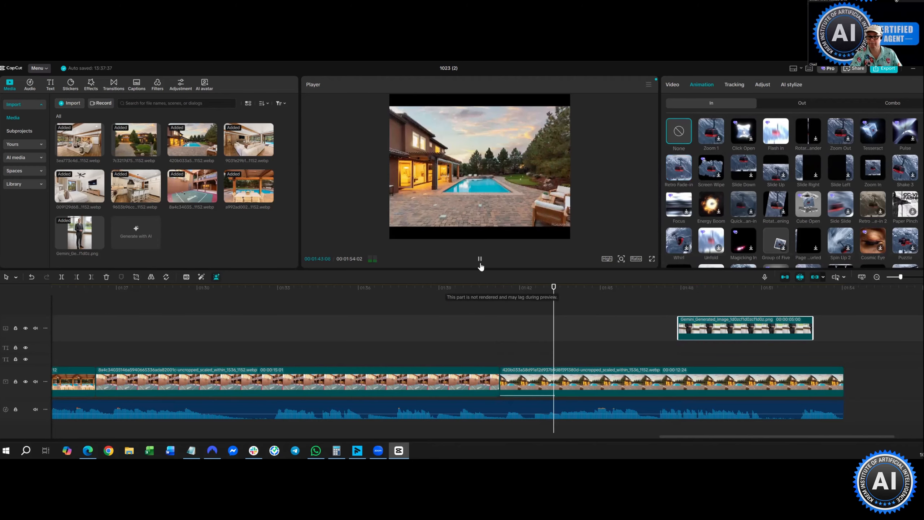
pyautogui.press('space')
pyautogui.press('space')
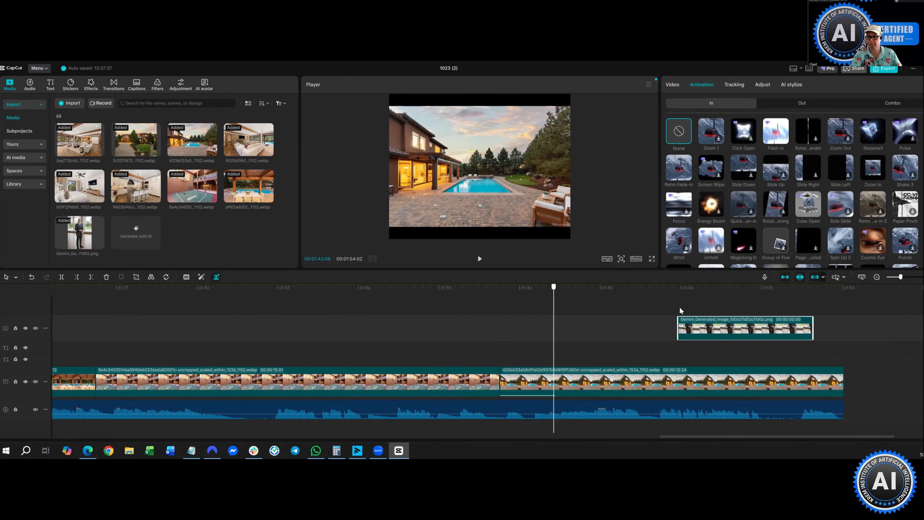
pyautogui.click(691, 333)
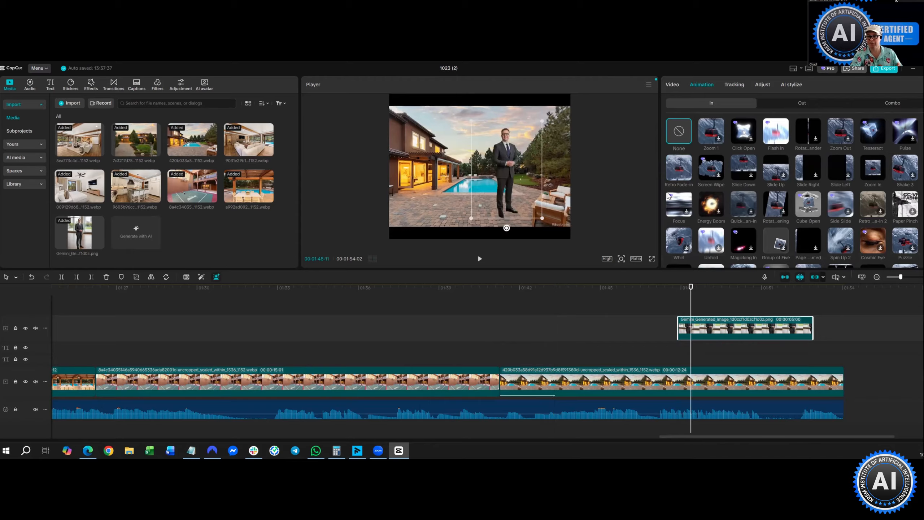
pyautogui.click(688, 177)
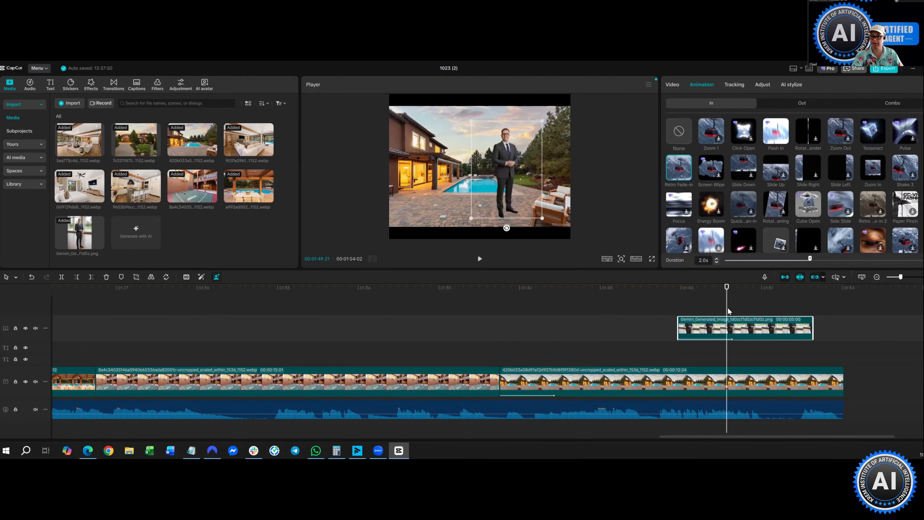
pyautogui.click(715, 313)
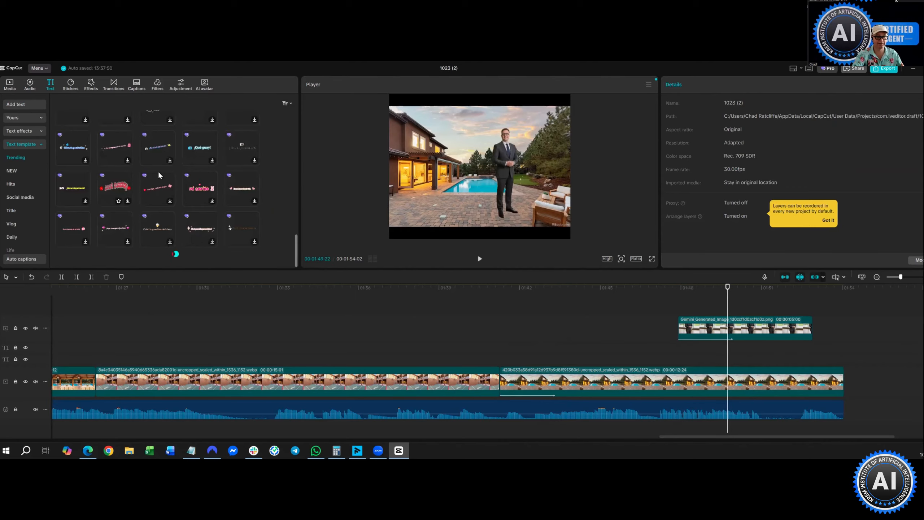
# - Scroll the text template grid and download the SUMMER ADVENTURE template
pyautogui.scroll(-2, 158, 175)
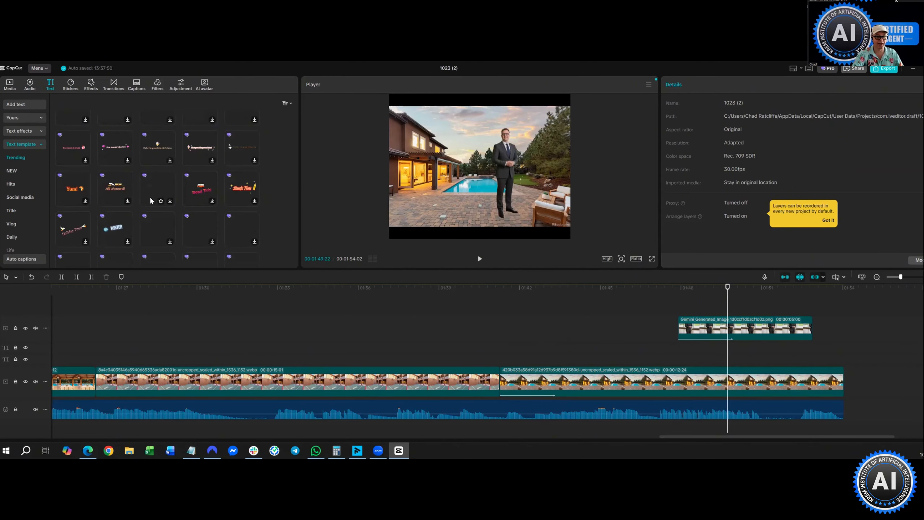
pyautogui.scroll(-3, 150, 199)
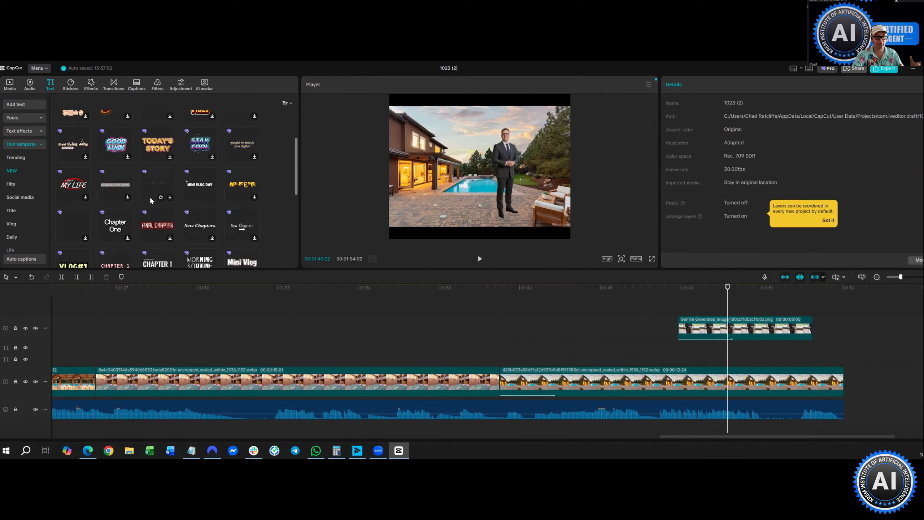
pyautogui.scroll(-2, 121, 205)
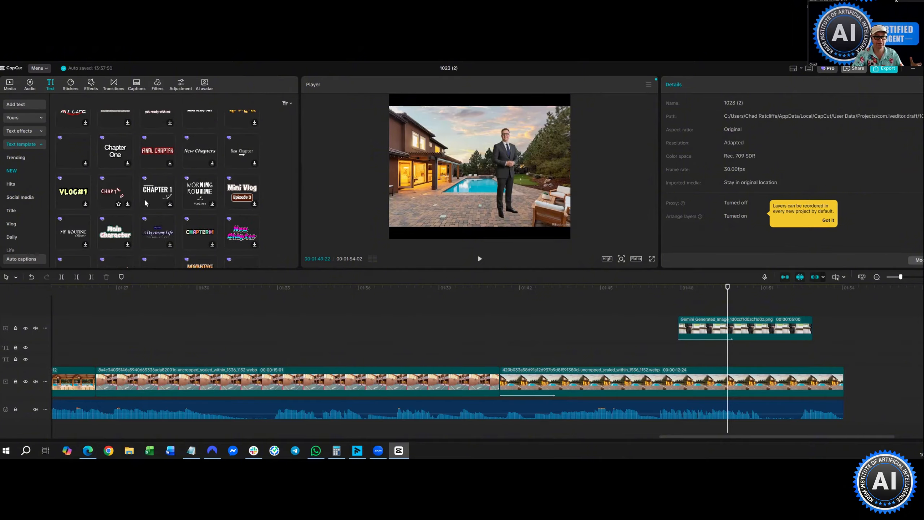
pyautogui.scroll(-2, 144, 203)
pyautogui.scroll(-2, 145, 202)
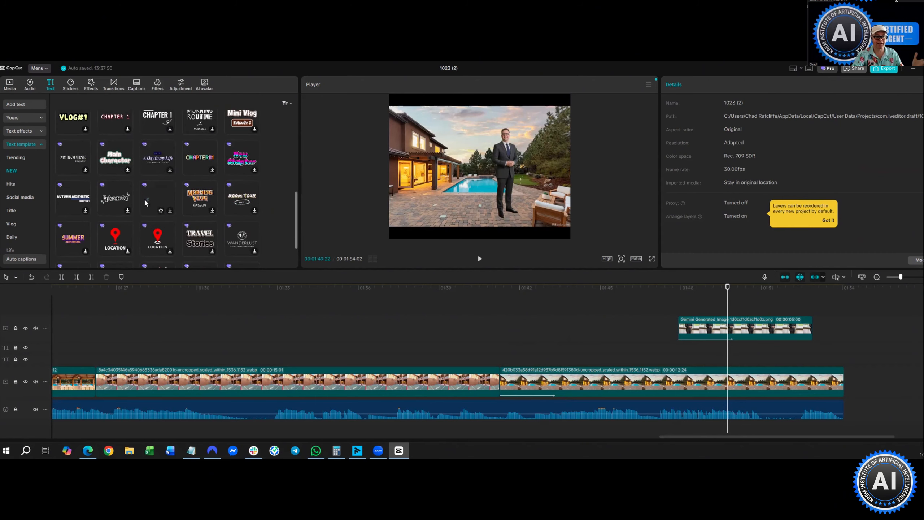
pyautogui.scroll(-2, 75, 202)
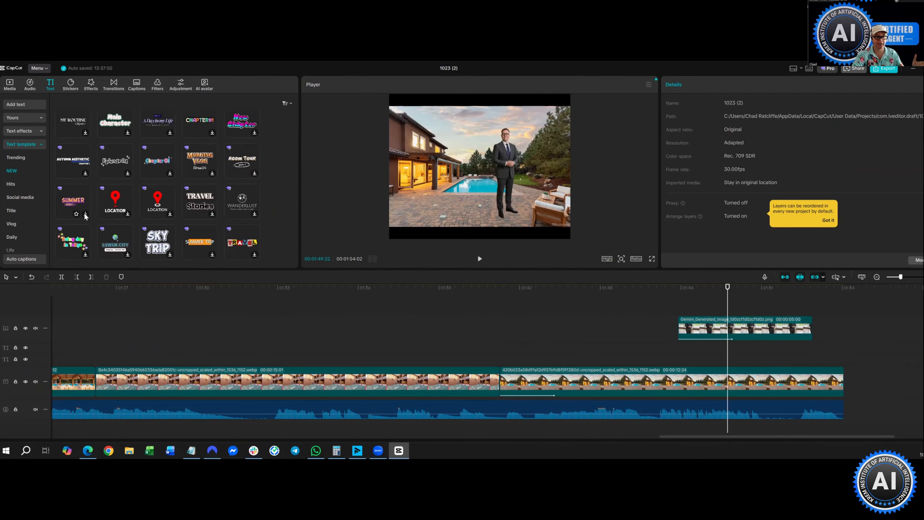
pyautogui.click(86, 215)
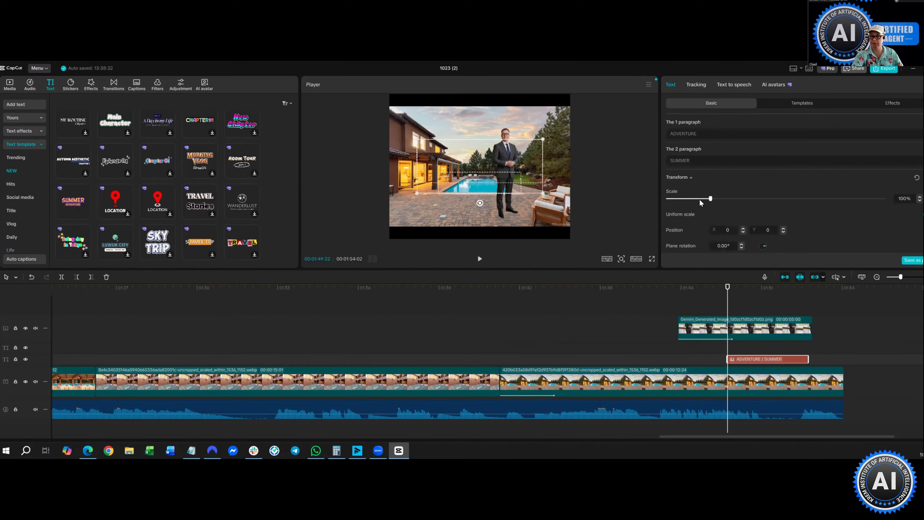
# - Scale the title to 75% in the lower left and replace its two lines with the agent's name and phone number
pyautogui.moveTo(543, 139); pyautogui.dragTo(526, 146)
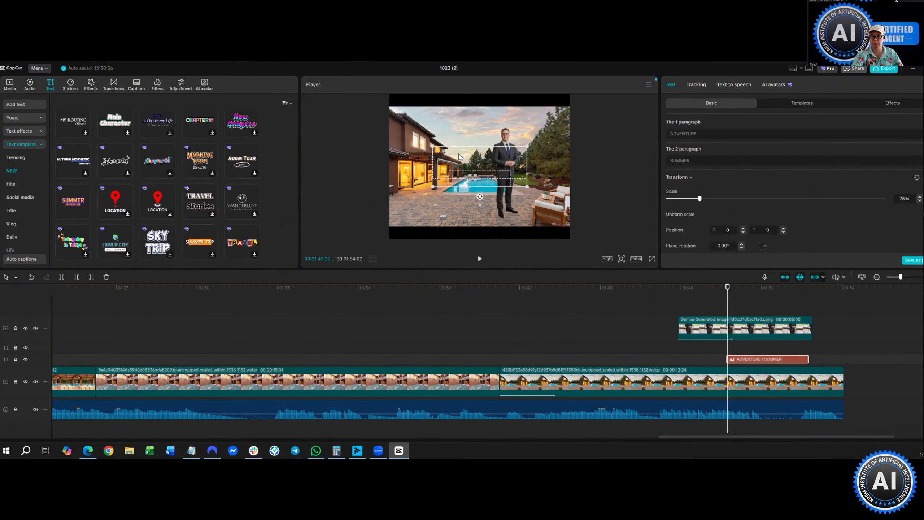
pyautogui.moveTo(507, 182); pyautogui.dragTo(470, 238)
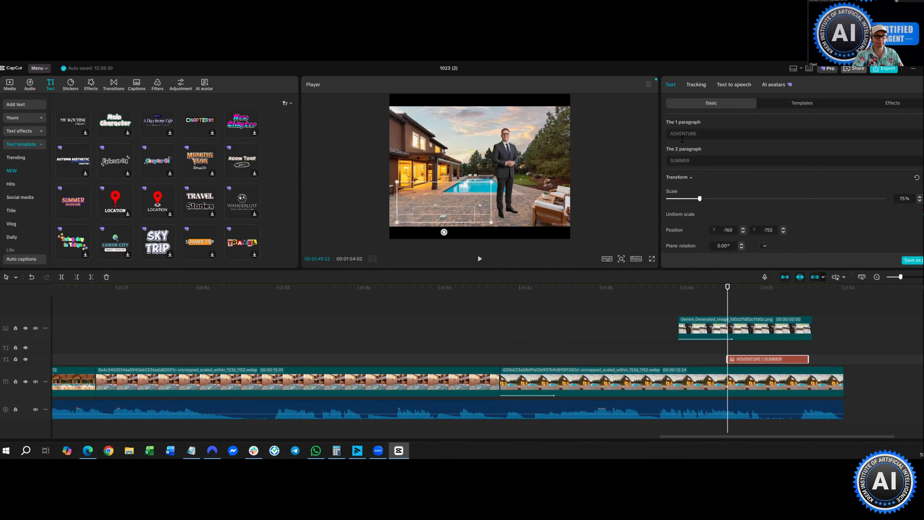
pyautogui.doubleClick(696, 162)
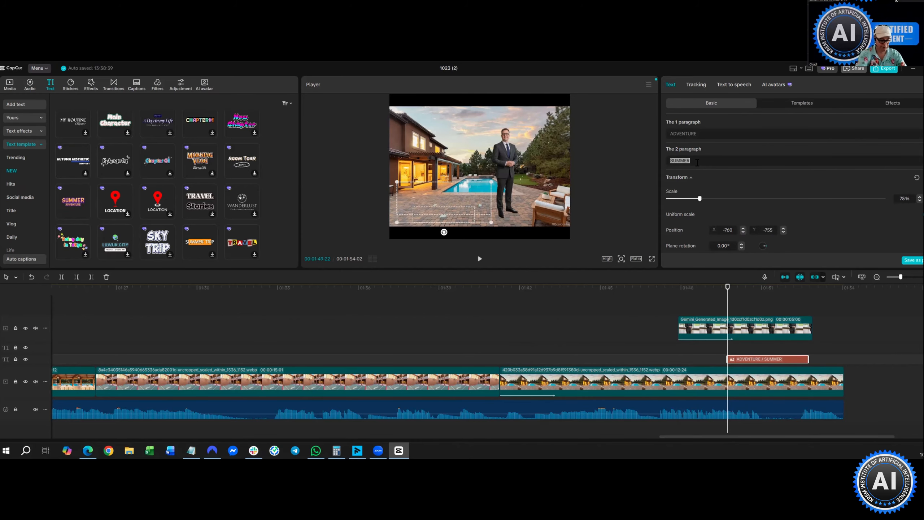
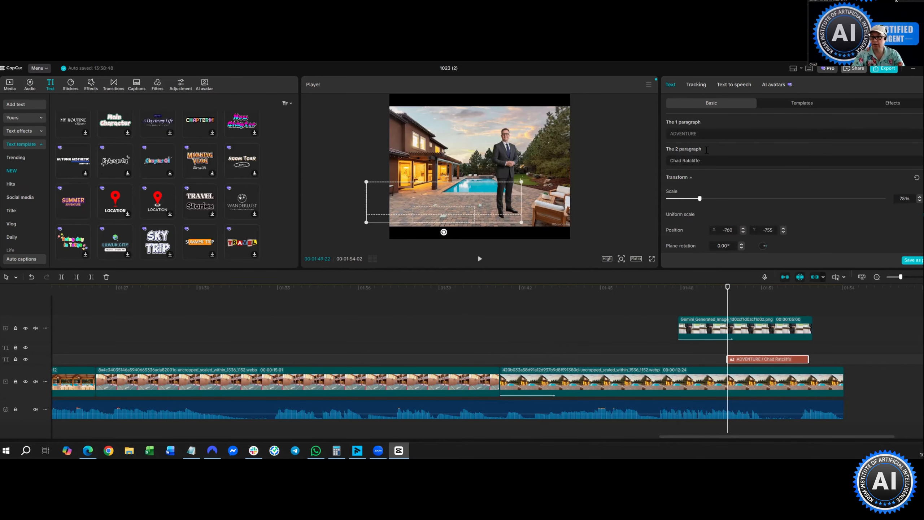
pyautogui.doubleClick(717, 133)
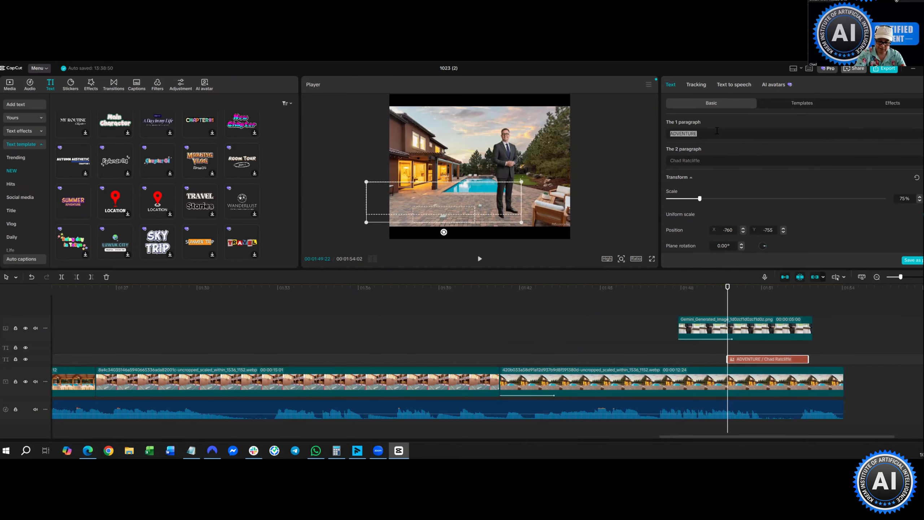
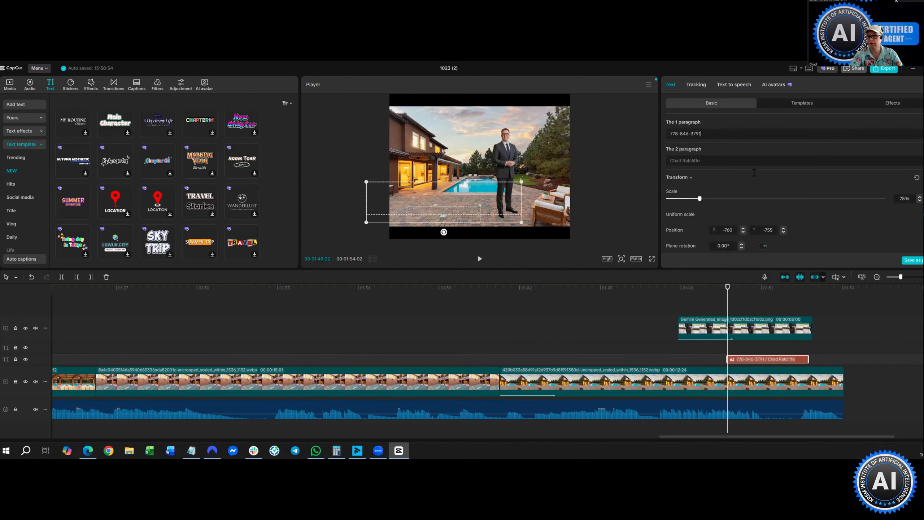
# - Rewind to just before the agent appears and play the preview full screen
pyautogui.click(632, 303)
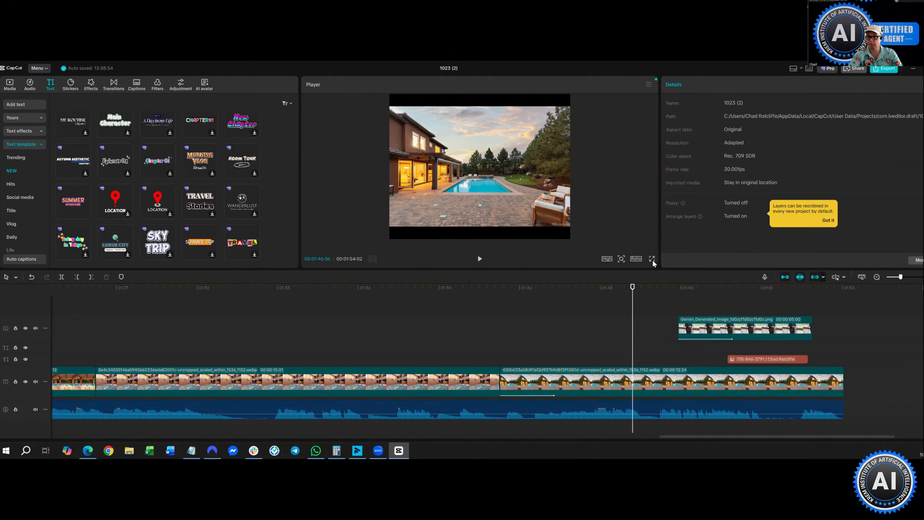
pyautogui.hotkey('ctrl', 'shift', 'f')
pyautogui.click(361, 423)
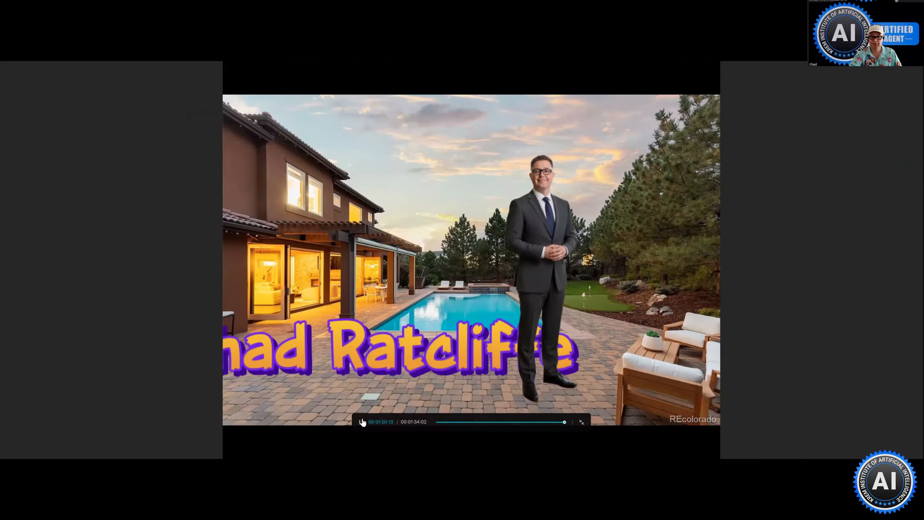
# - Pause the full-screen preview on the contact text and return to the editor
pyautogui.click(362, 422)
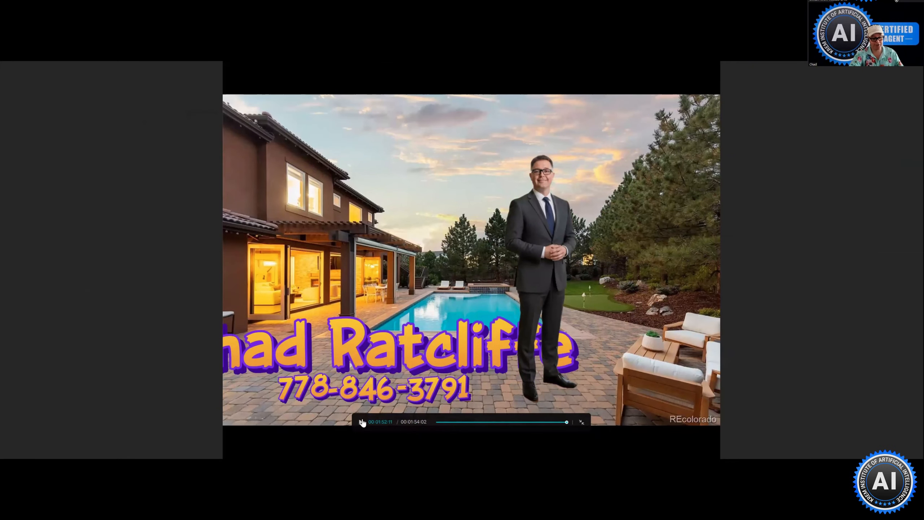
pyautogui.press('Escape')
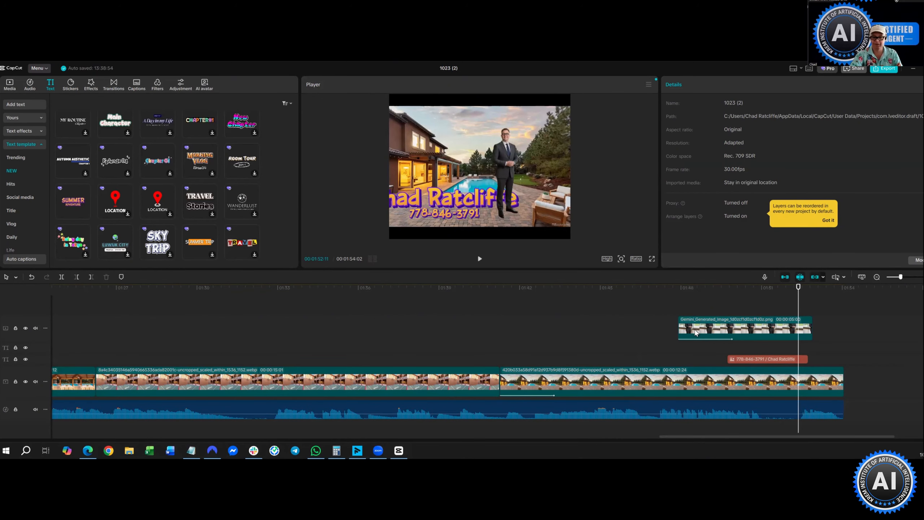
# - Shrink the name and phone title to about 36% and move it to the top of the frame
pyautogui.click(760, 361)
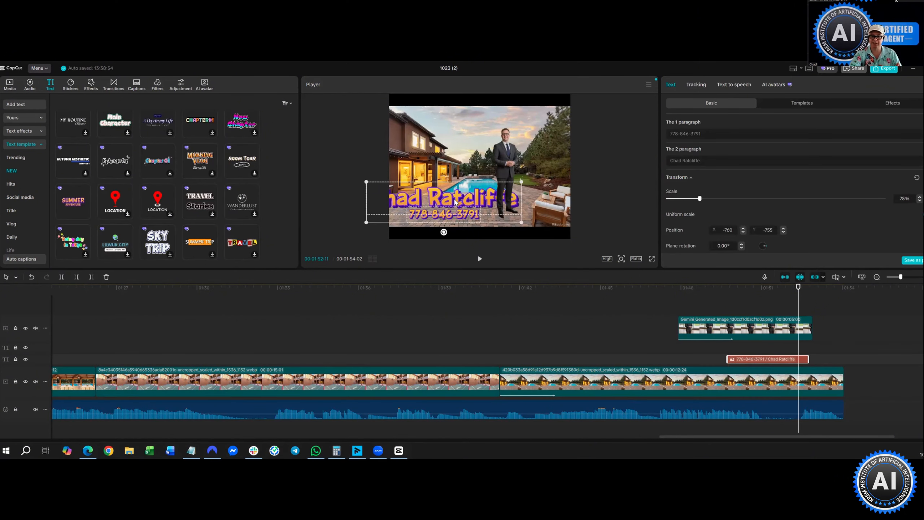
pyautogui.moveTo(470, 200); pyautogui.dragTo(498, 198)
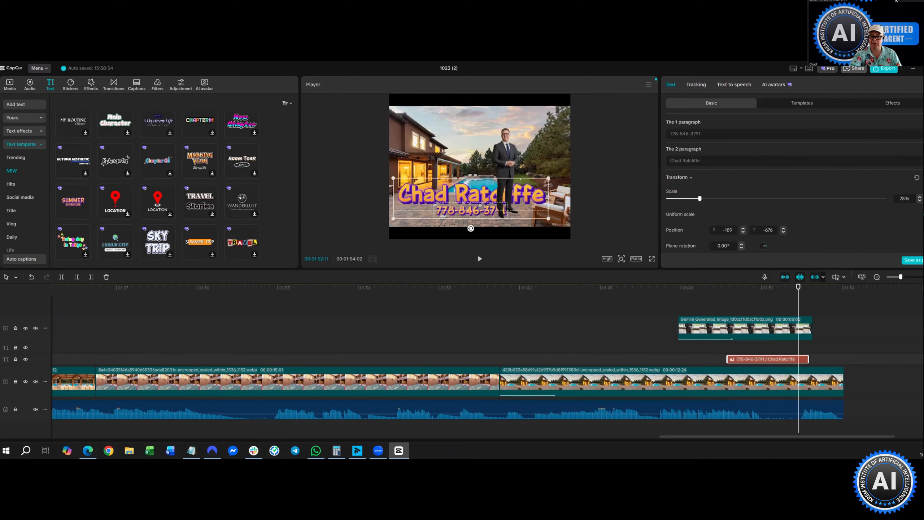
pyautogui.scroll(-7, 483, 208)
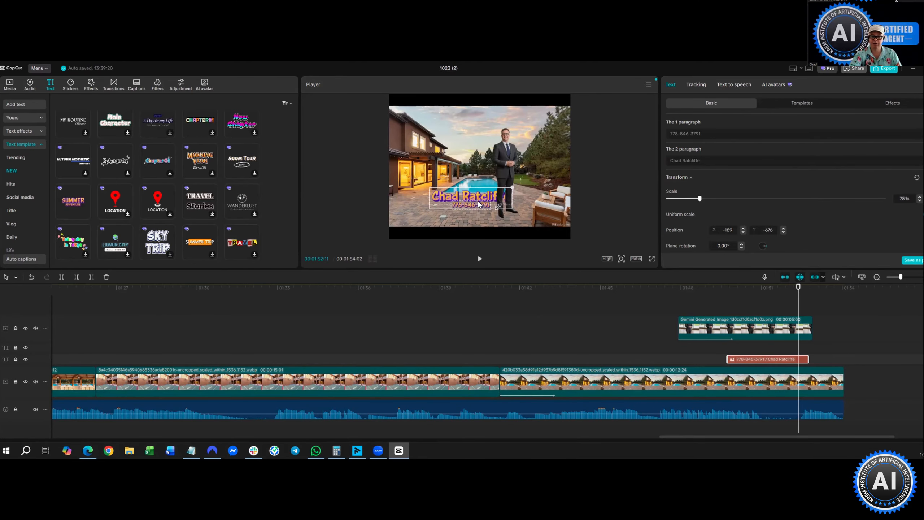
pyautogui.moveTo(480, 205); pyautogui.dragTo(451, 210)
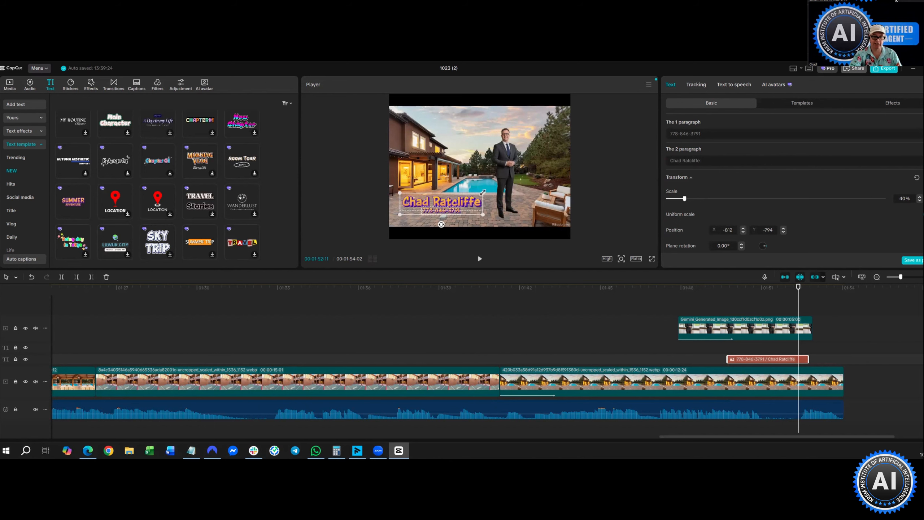
pyautogui.scroll(2, 455, 206)
pyautogui.scroll(-2, 466, 211)
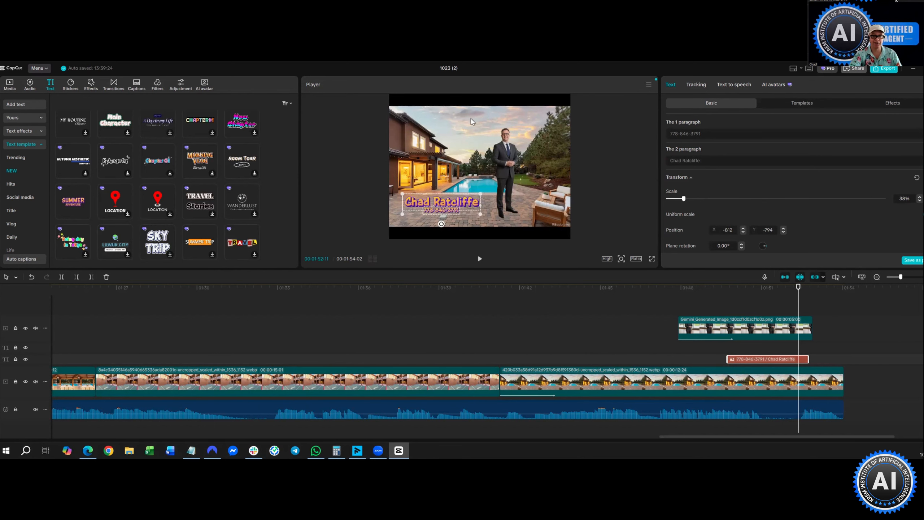
pyautogui.moveTo(466, 211); pyautogui.dragTo(481, 122)
pyautogui.click(468, 223)
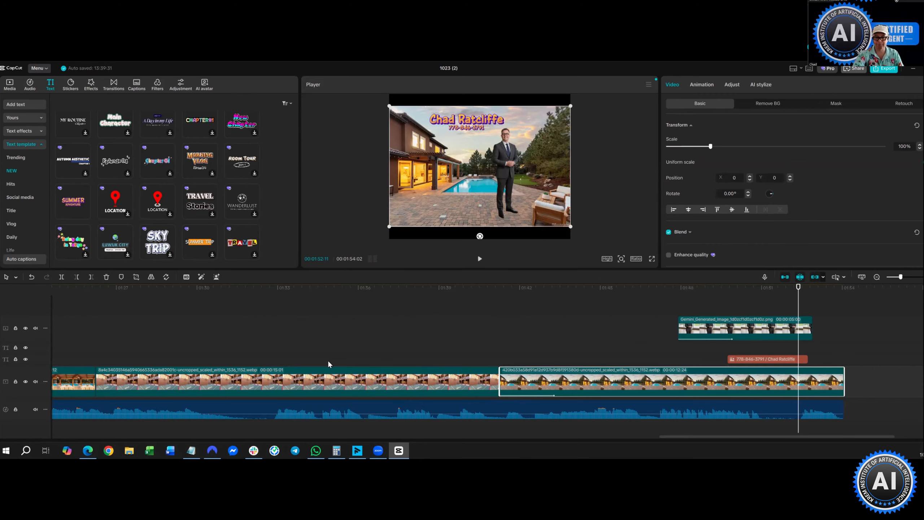
# - Select the kitchen photo clip and enlarge it to 120% so it fills the frame height
pyautogui.click(292, 350)
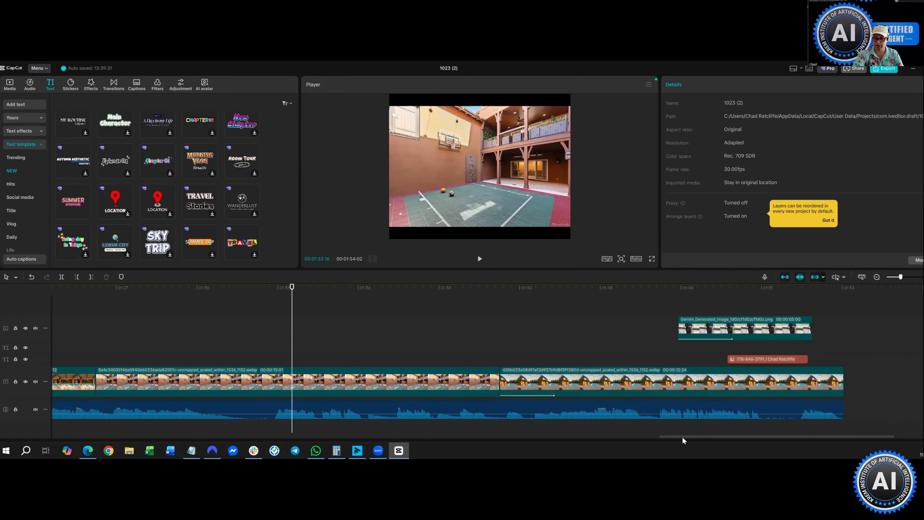
pyautogui.hscroll(-10, 345, 386)
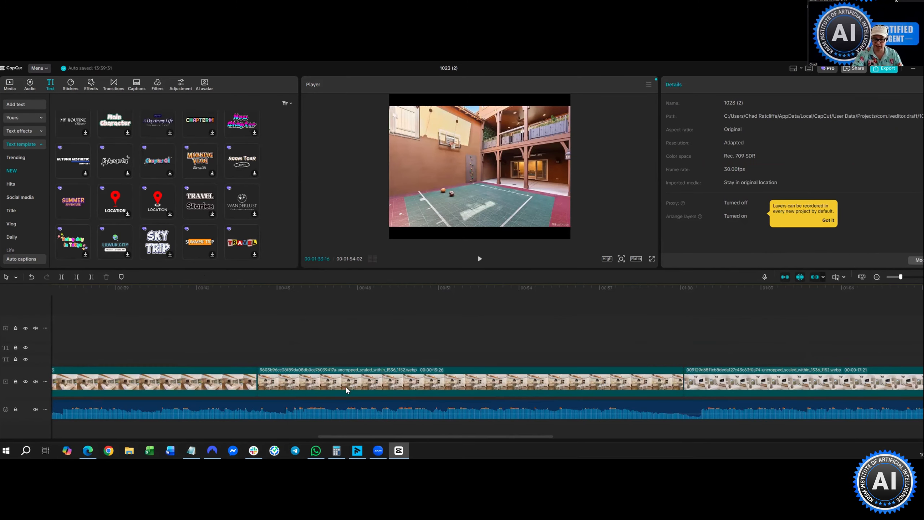
pyautogui.click(344, 384)
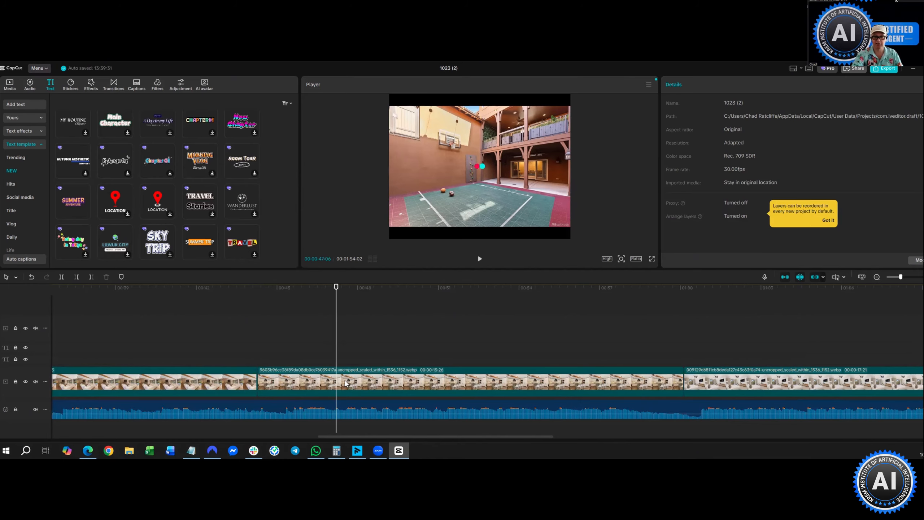
pyautogui.click(346, 383)
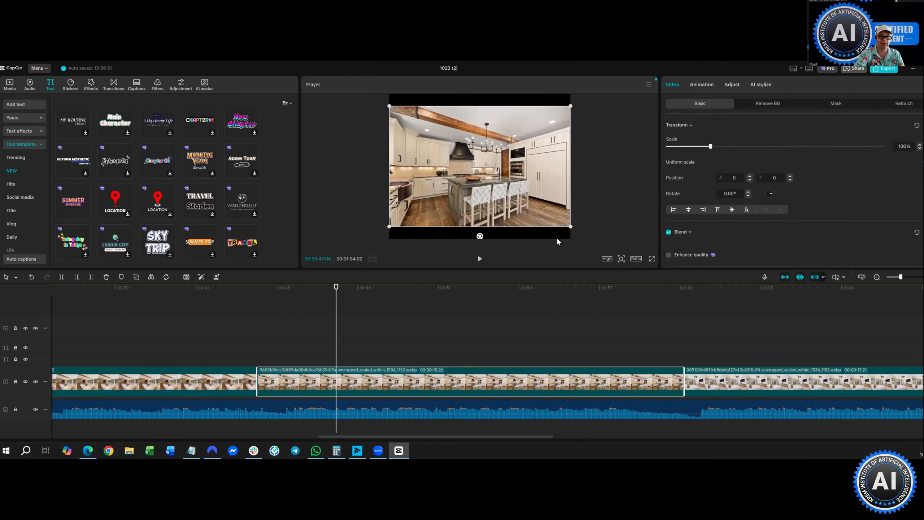
pyautogui.moveTo(571, 226); pyautogui.dragTo(591, 260)
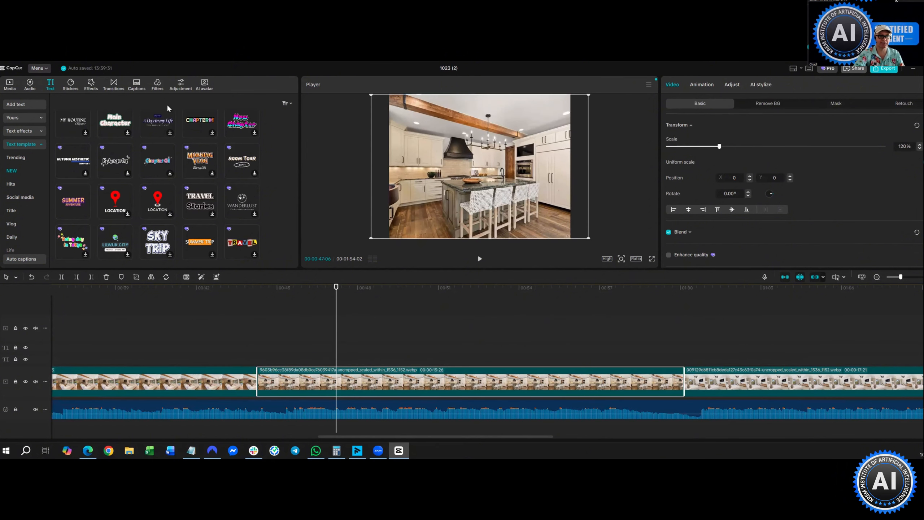
# - Add a red arrow sticker over the kitchen photo at 71% scale, positioned at 206, -75 toward the ovens
pyautogui.click(91, 86)
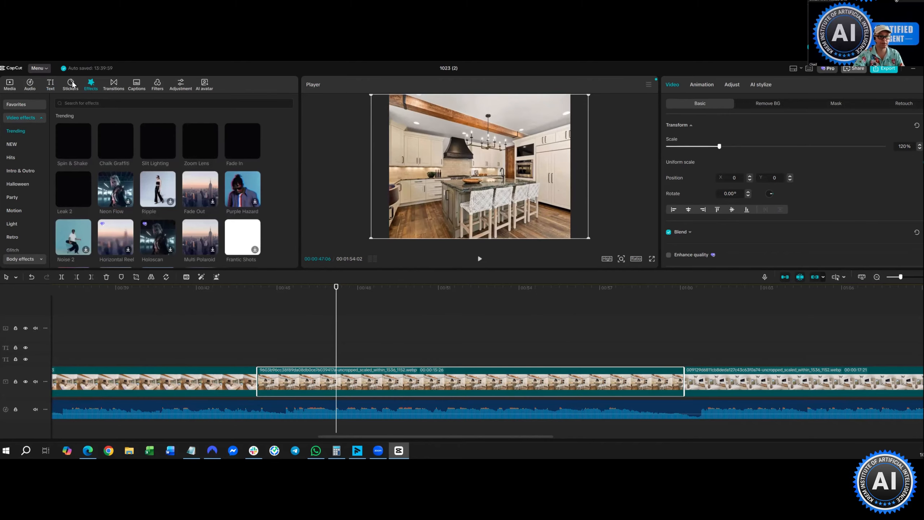
pyautogui.click(72, 85)
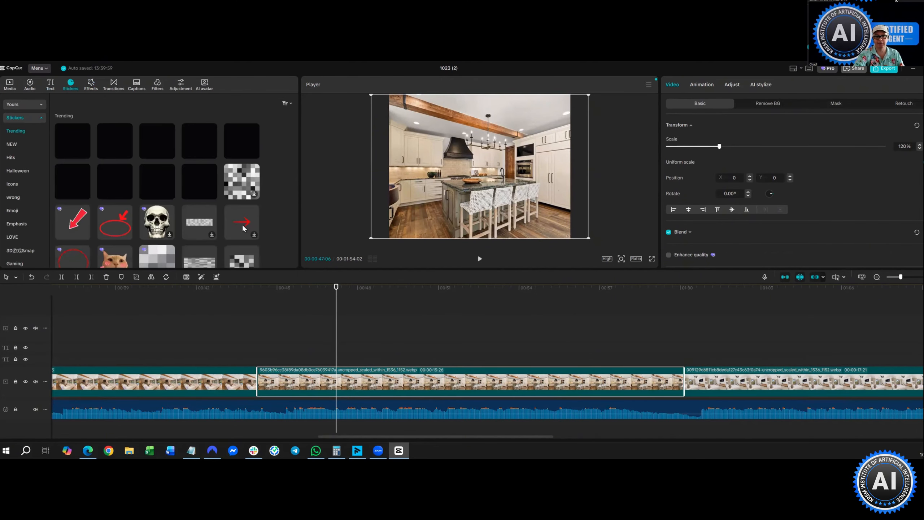
pyautogui.click(254, 234)
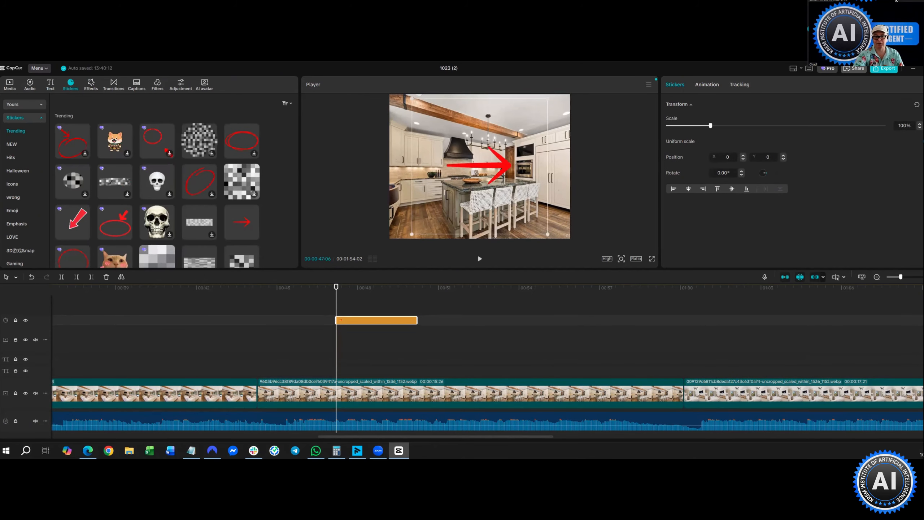
pyautogui.moveTo(464, 170); pyautogui.dragTo(474, 173)
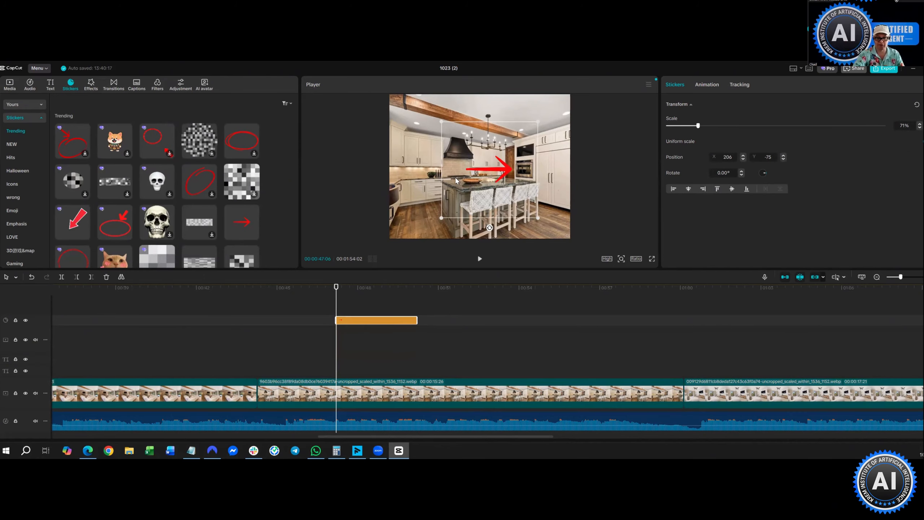
# - Check the video's aspect ratio choices and leave them unchanged
pyautogui.click(638, 258)
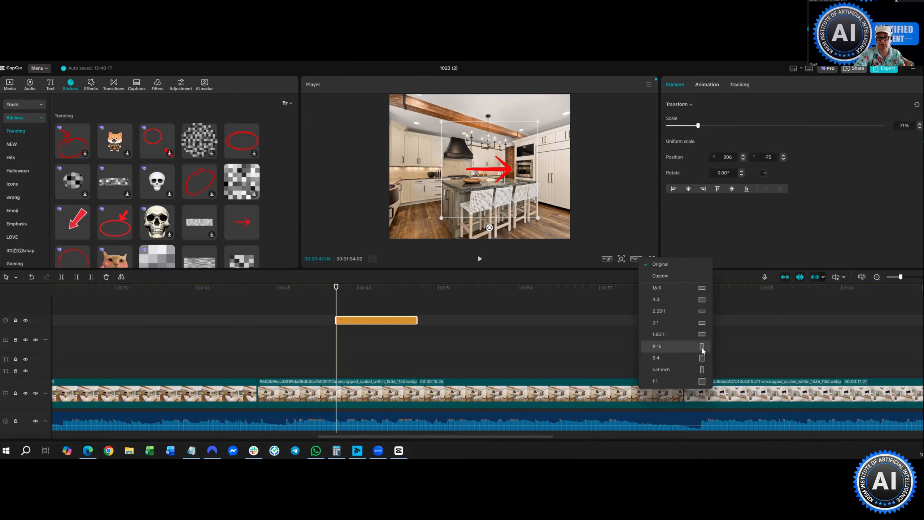
pyautogui.click(634, 170)
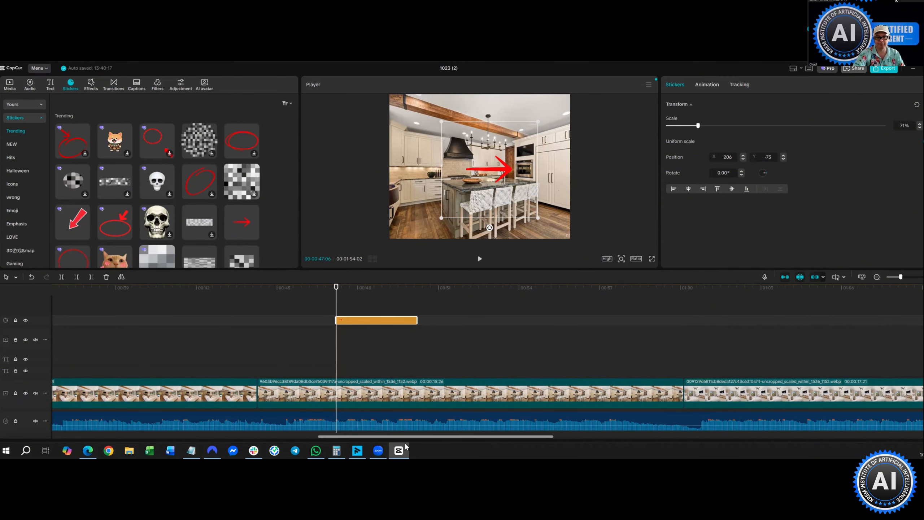
pyautogui.hscroll(-10, 360, 336)
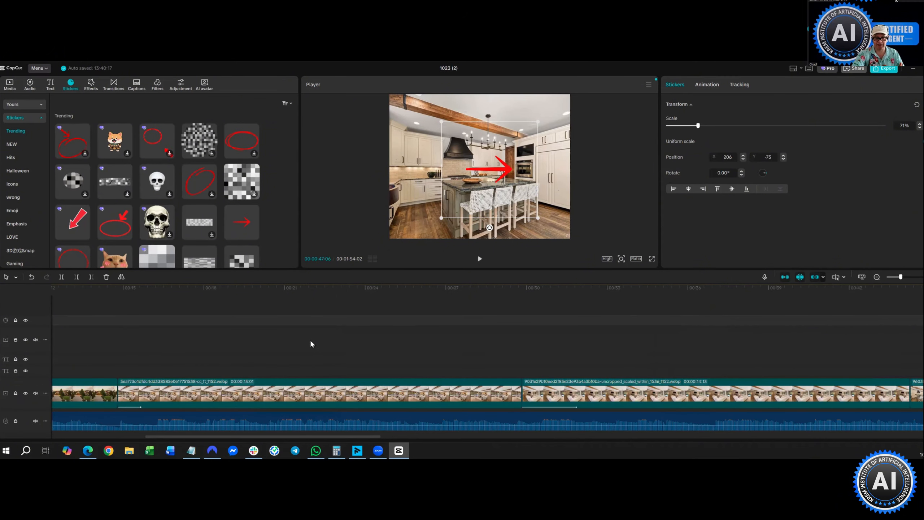
# - Reselect the kitchen clip, review the Export settings, and close them without exporting
pyautogui.hscroll(-5, 311, 342)
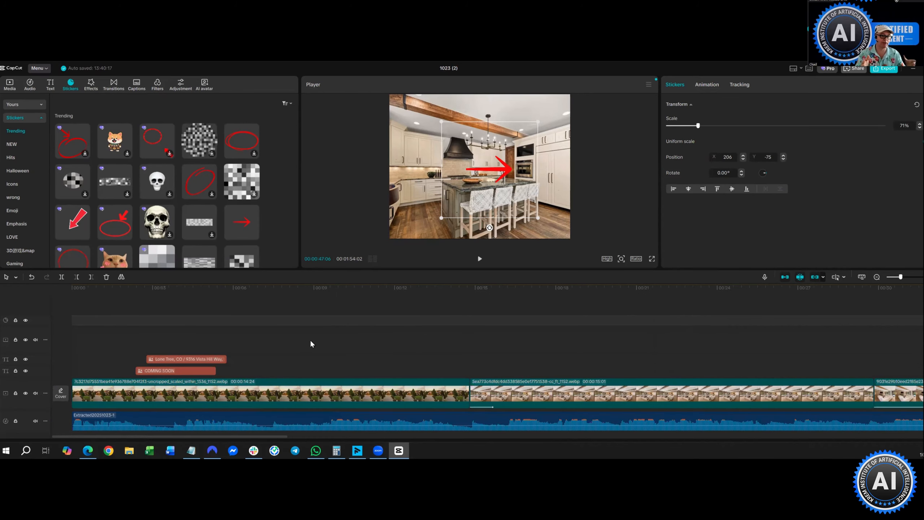
pyautogui.click(416, 215)
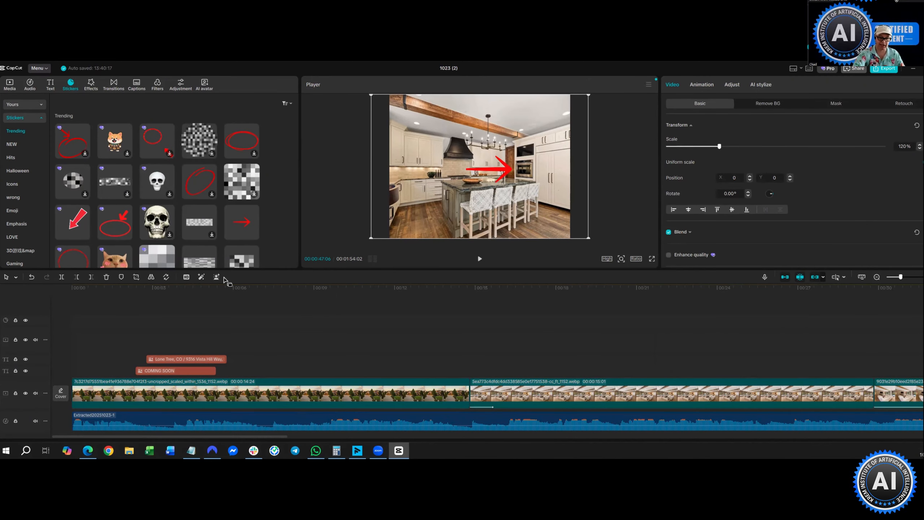
pyautogui.click(884, 72)
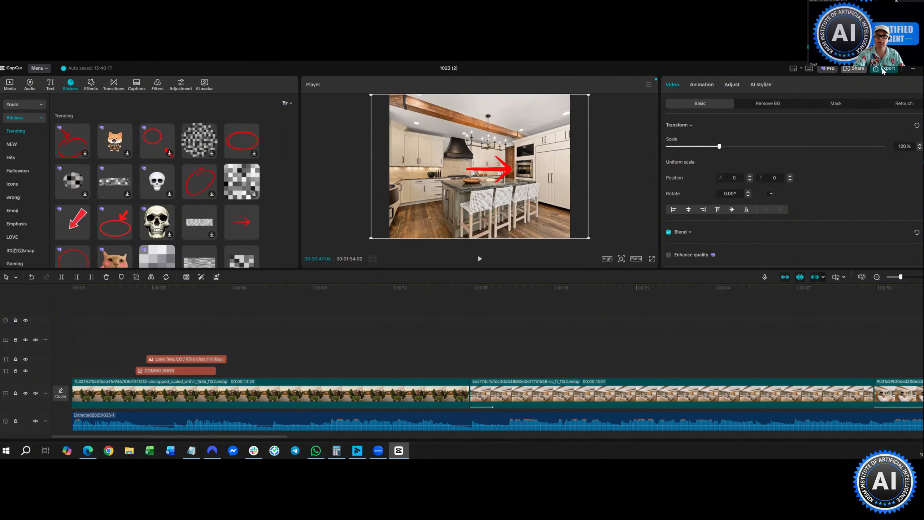
pyautogui.click(883, 70)
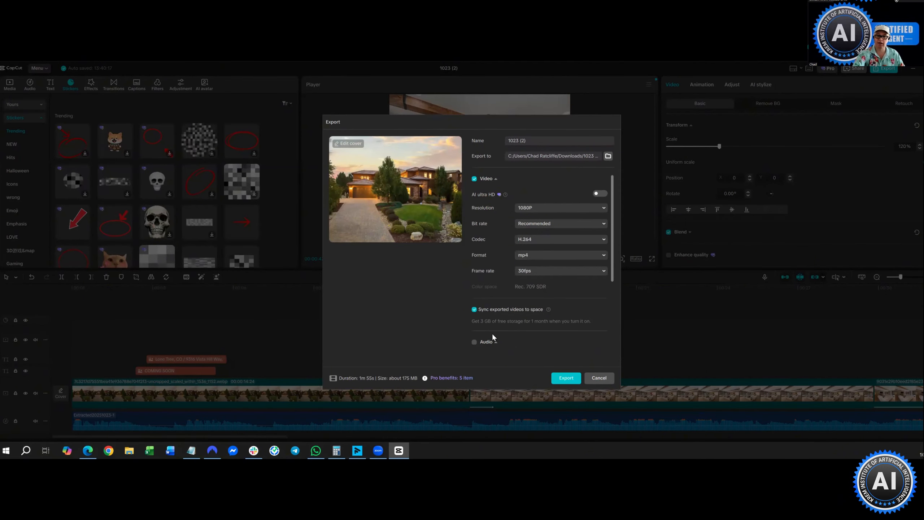
pyautogui.press('Escape')
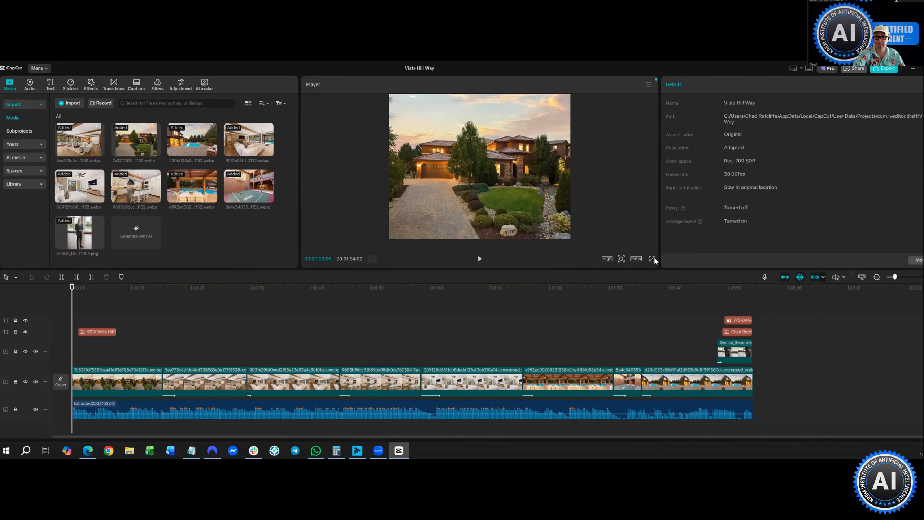
pyautogui.hotkey('ctrl', 'shift', 'f')
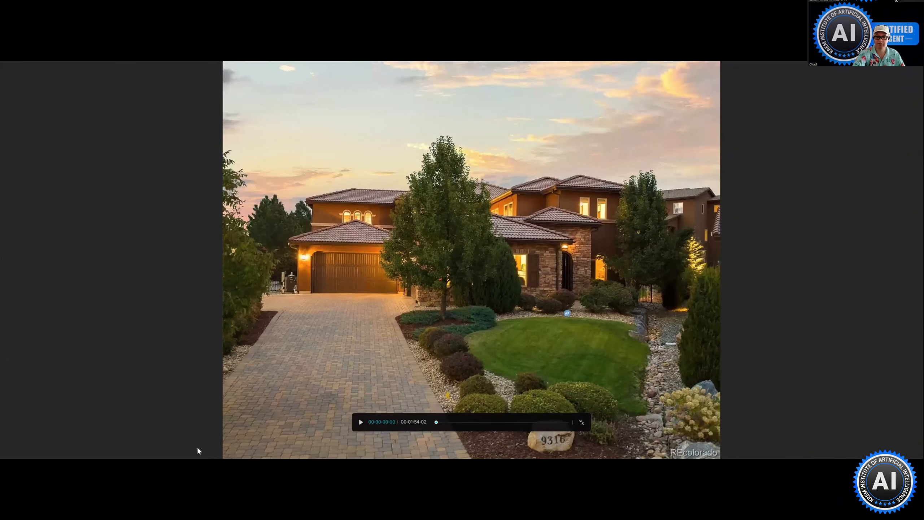
pyautogui.press('space')
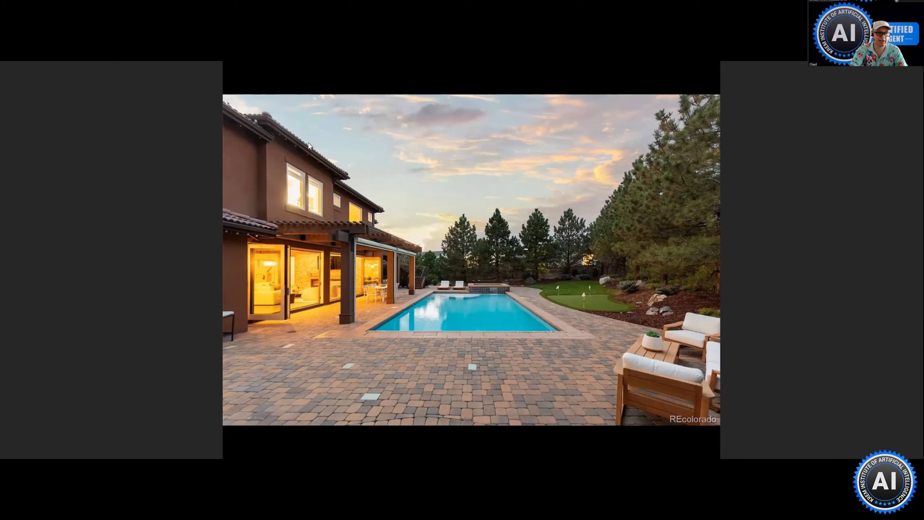
pyautogui.press('Escape')
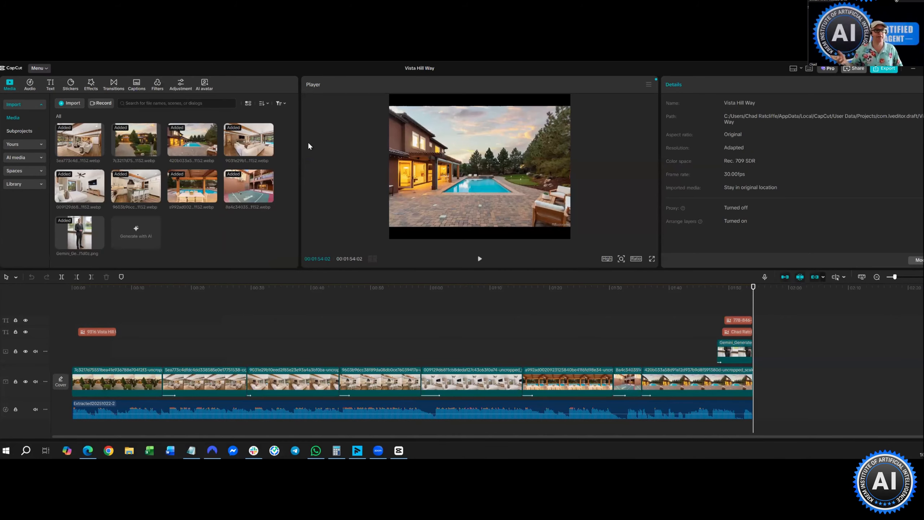